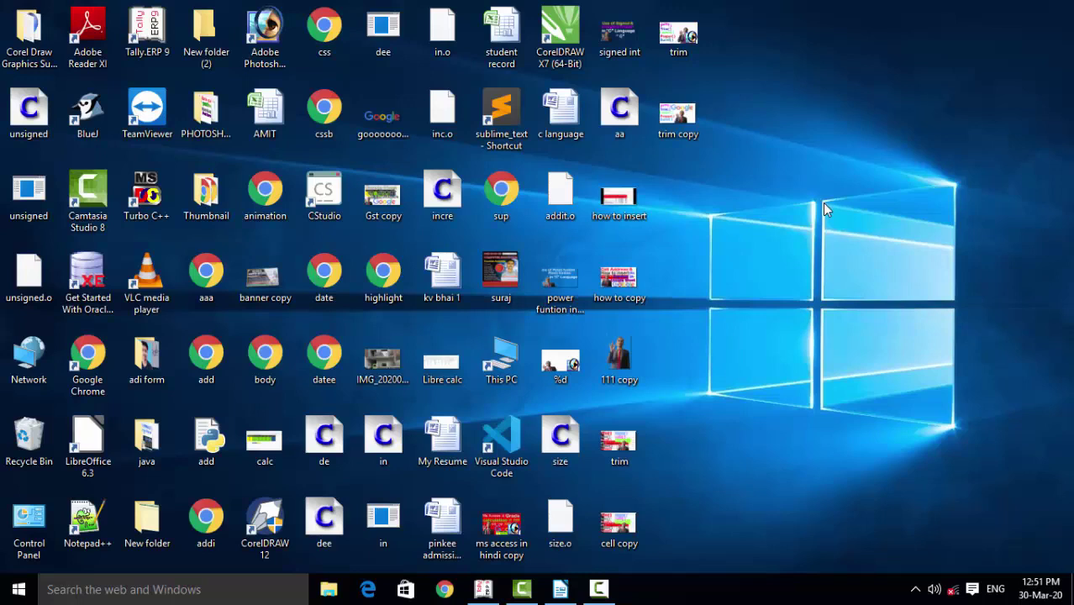
Refresh the desktop several times, then briefly bring back and hide the Writer database notes
right_click(822, 203)
left_click(858, 256)
right_click(808, 180)
left_click(847, 226)
right_click(801, 158)
left_click(833, 204)
right_click(830, 198)
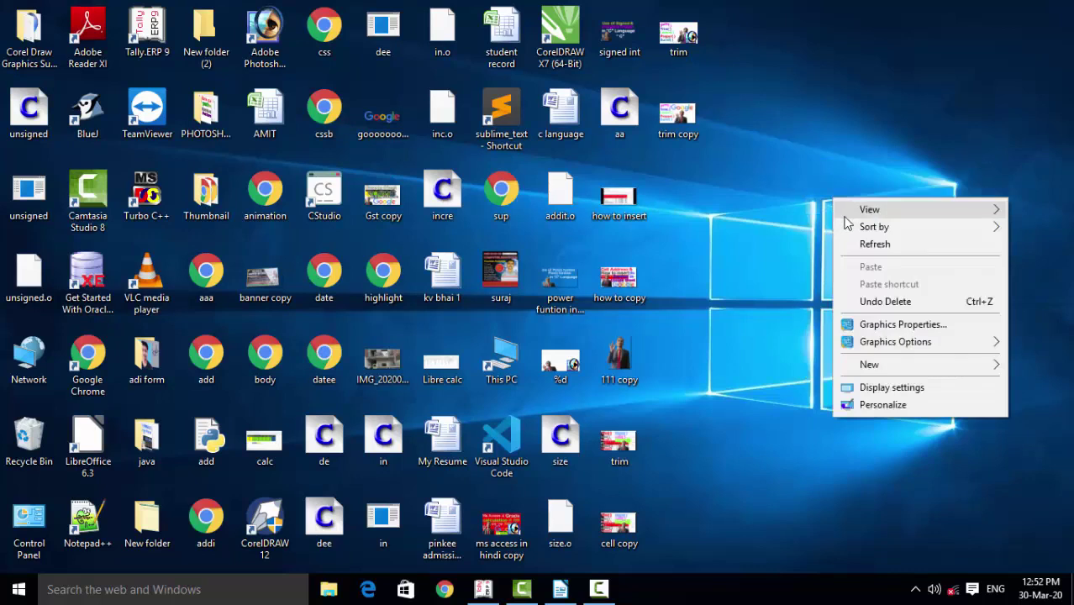
left_click(848, 241)
right_click(851, 244)
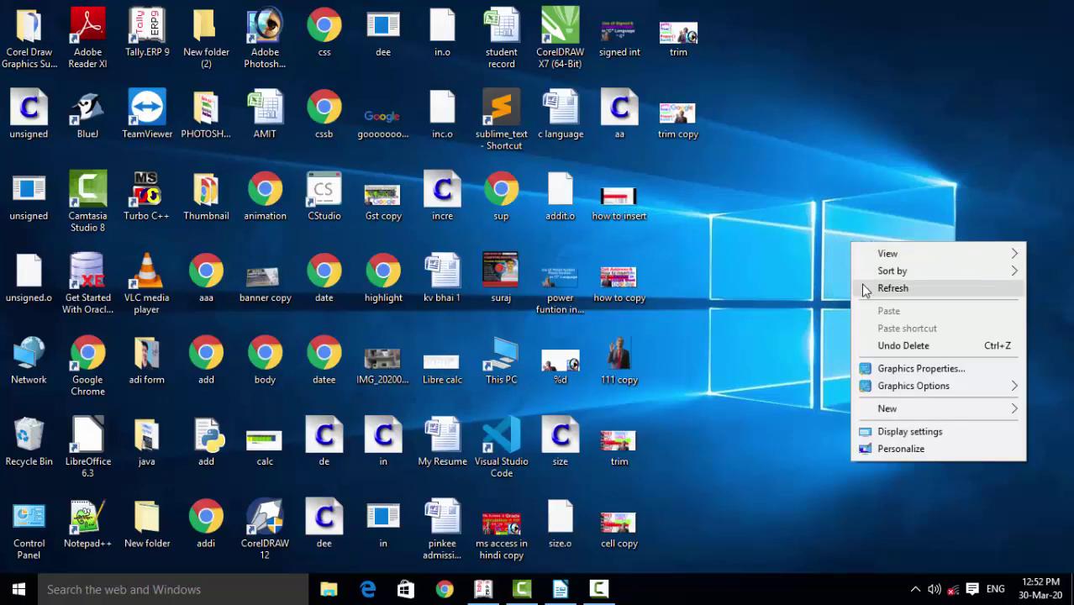
left_click(862, 287)
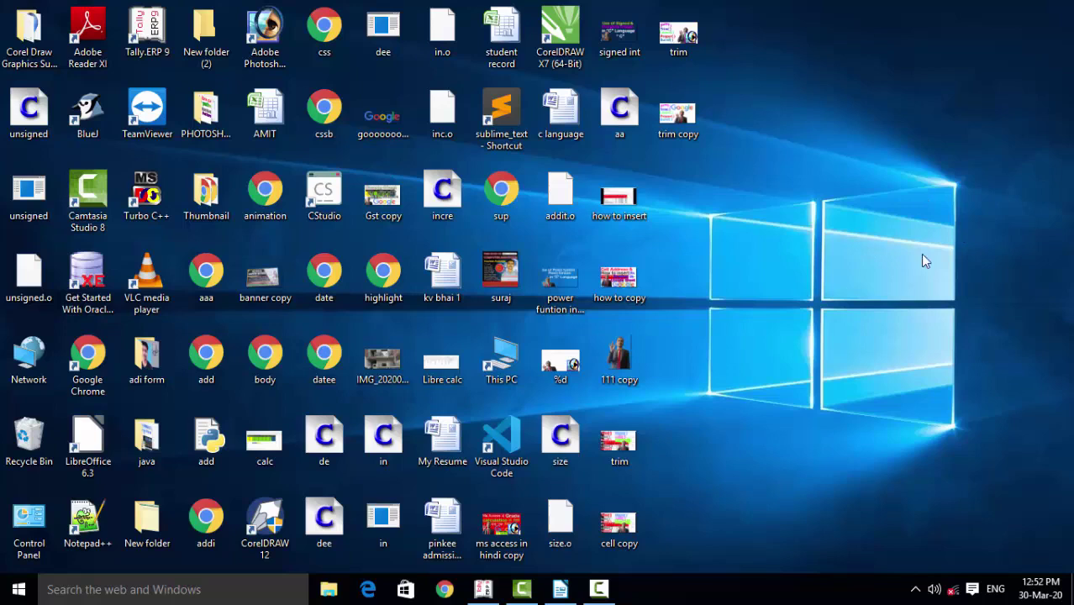
left_click(560, 589)
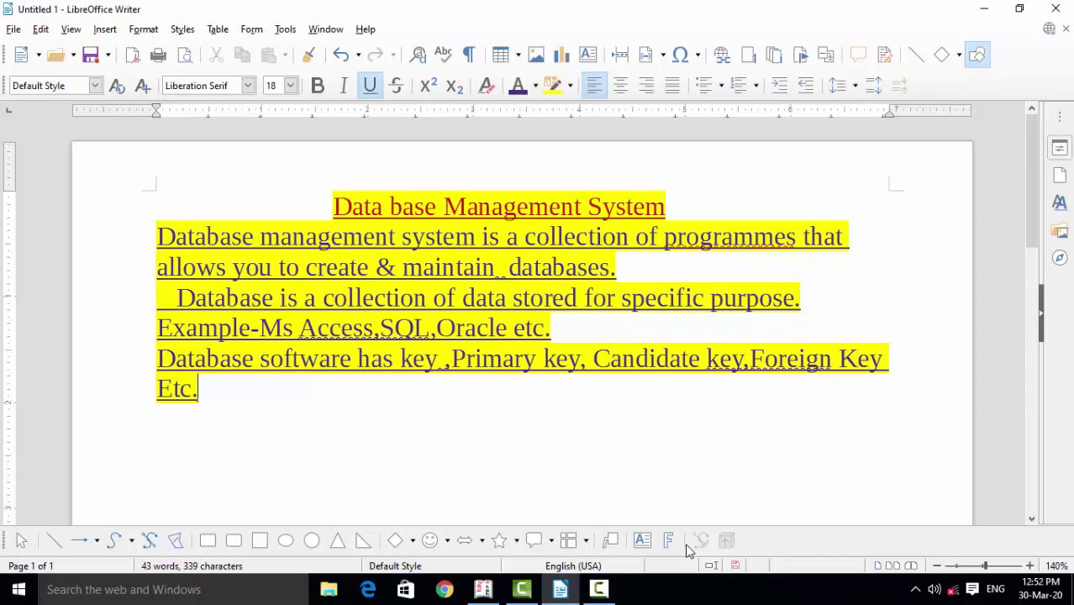
left_click(984, 8)
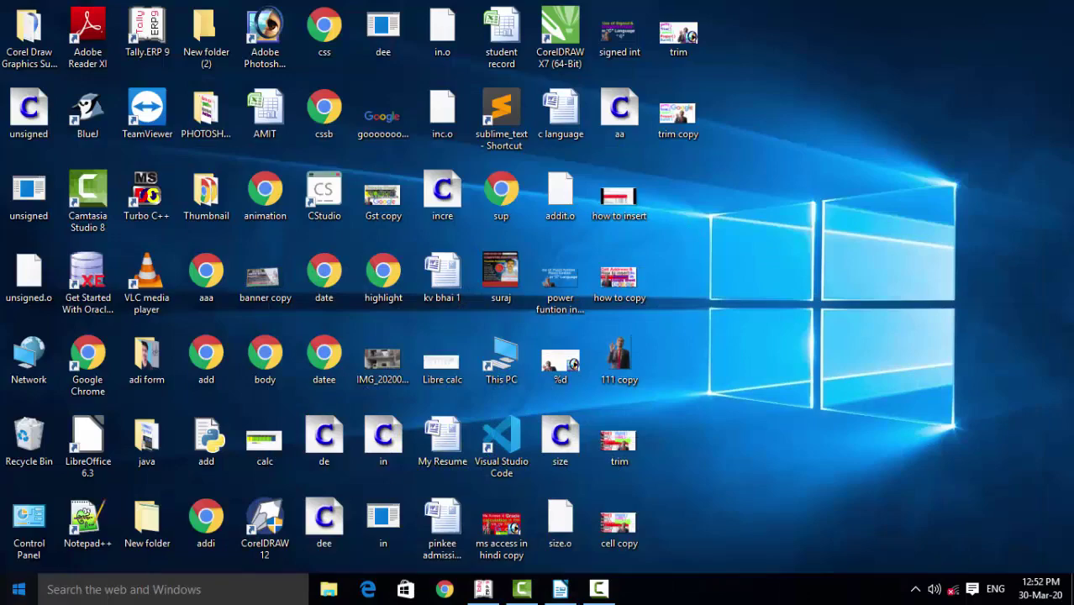
Launch Access 2007 and create a blank database named 'Ram'
key("super")
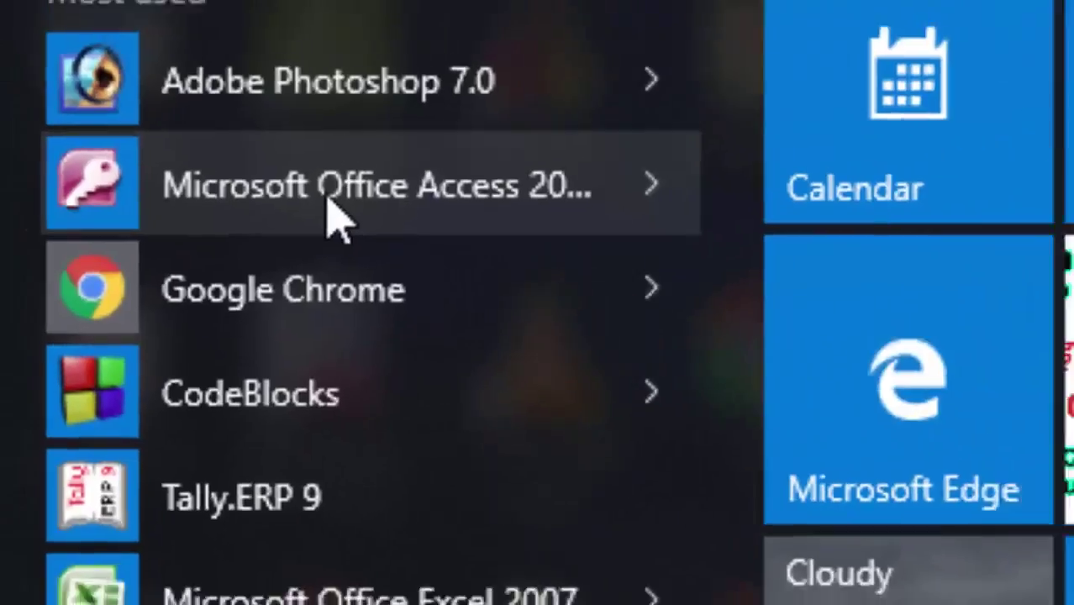
left_click(374, 198)
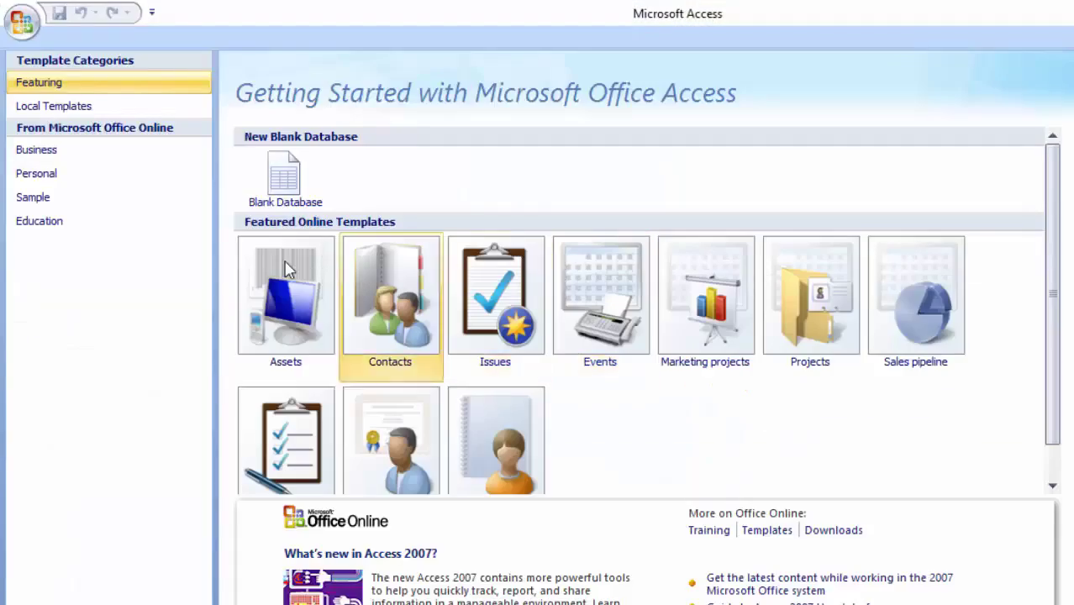
left_click(273, 195)
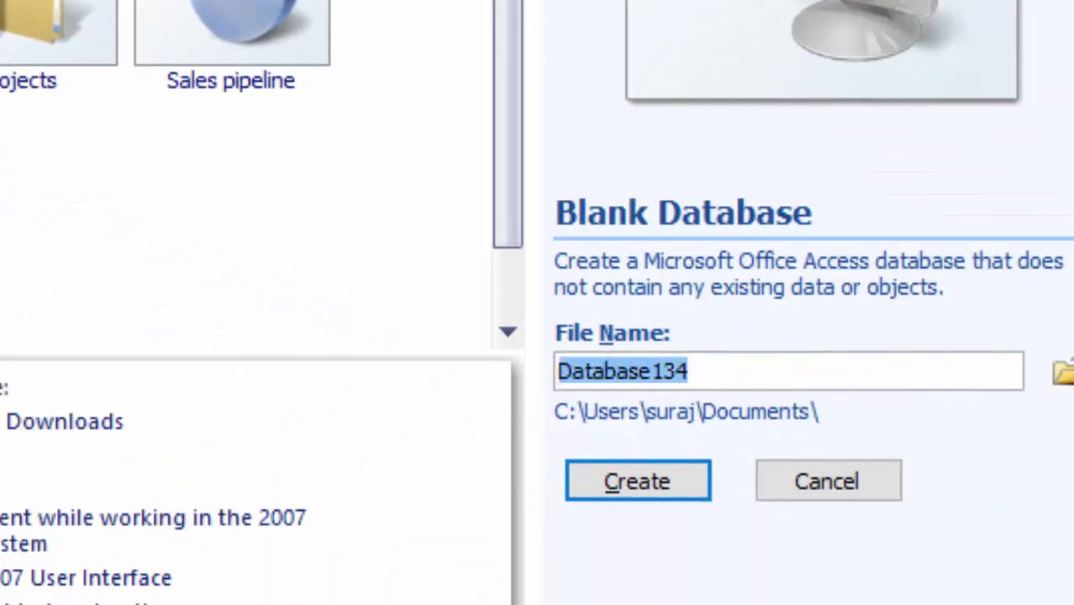
key("BackSpace")
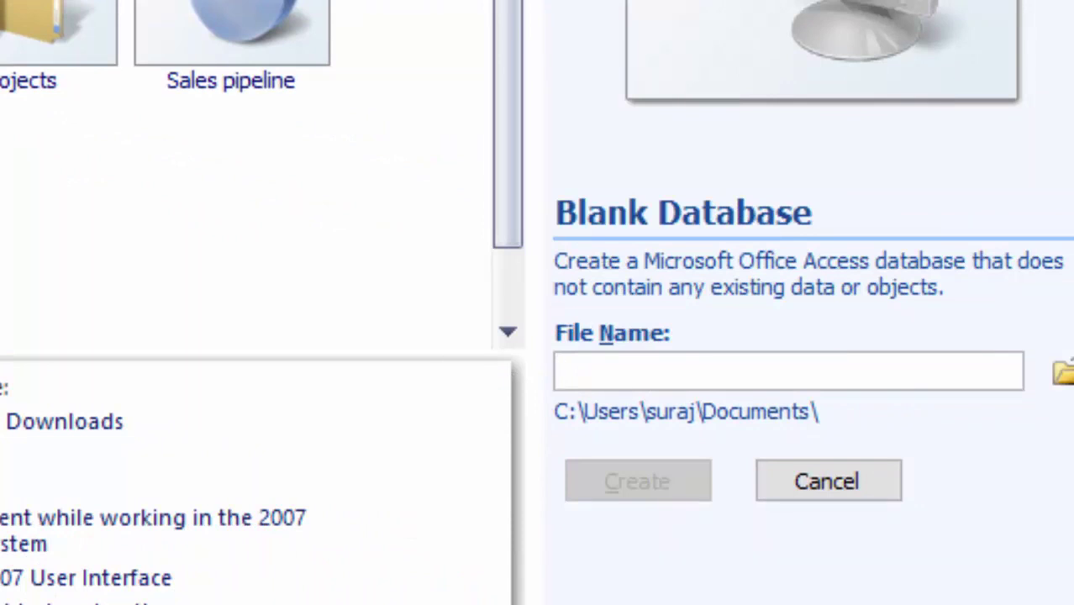
type("Ram")
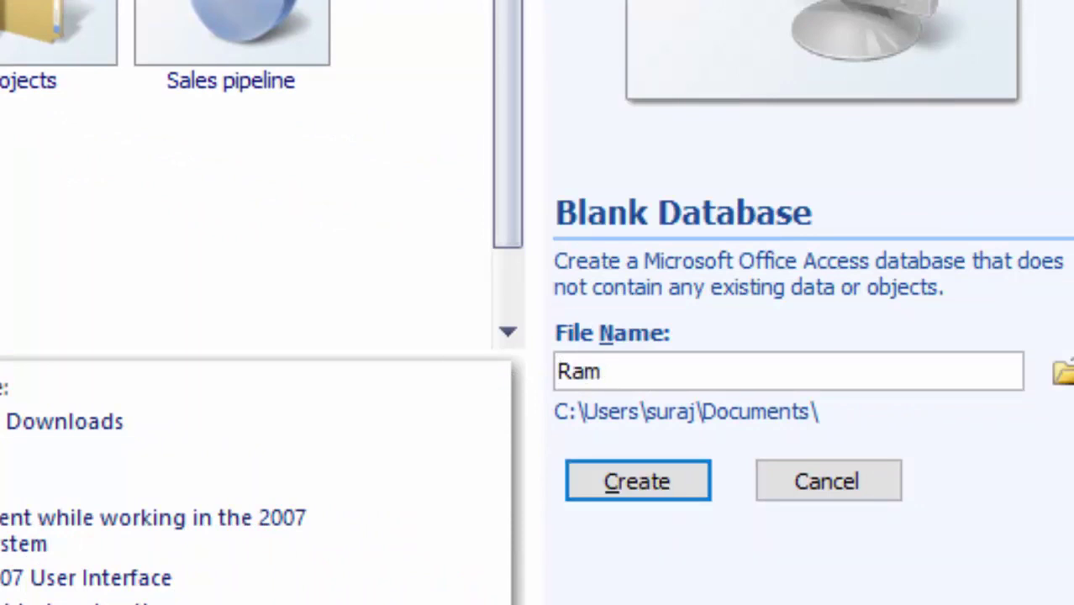
left_click(673, 474)
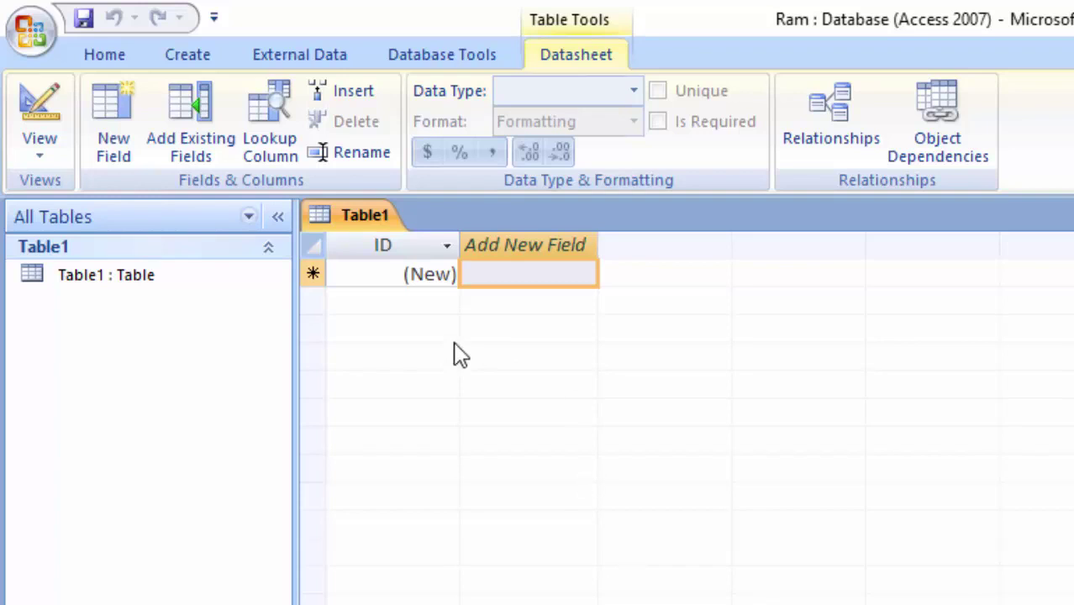
From Table1's ID cell, switch the table to Design View
left_click(376, 274)
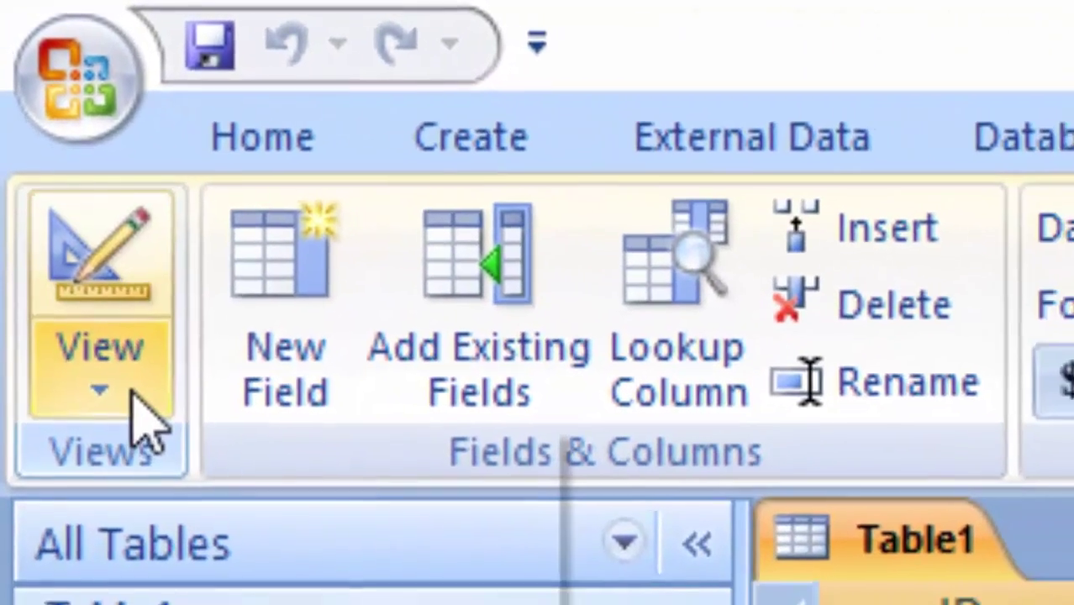
left_click(133, 395)
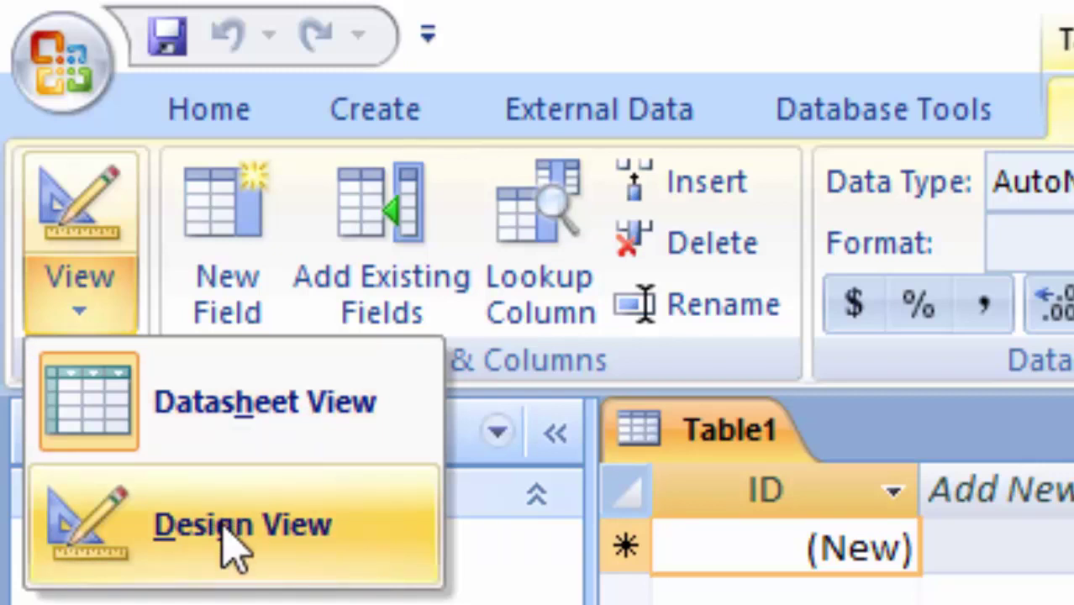
left_click(231, 529)
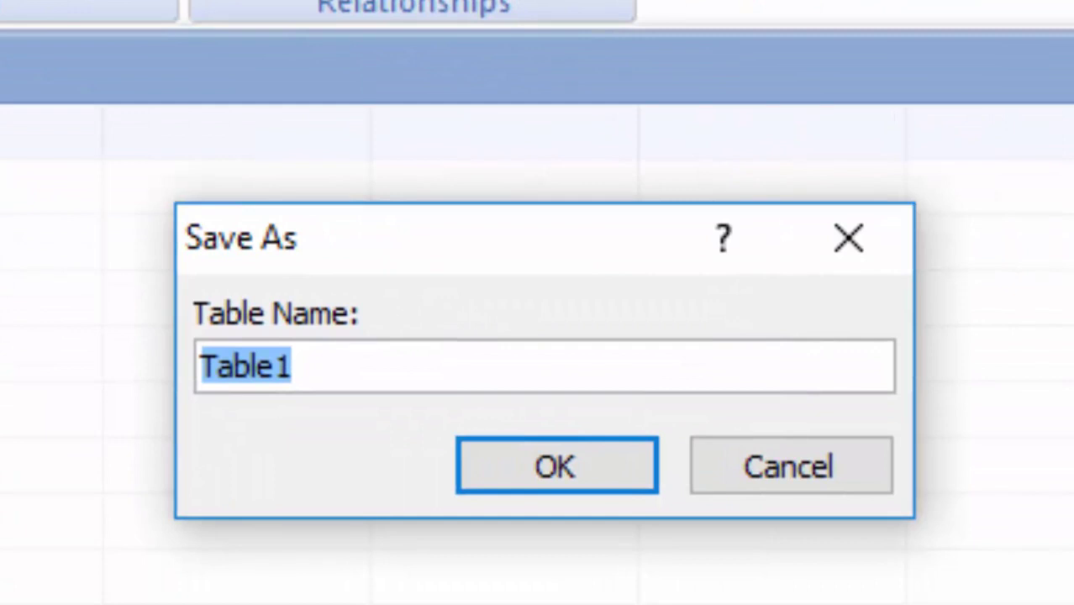
Save the table under the name 'Ms access' instead of Table1
key("BackSpace")
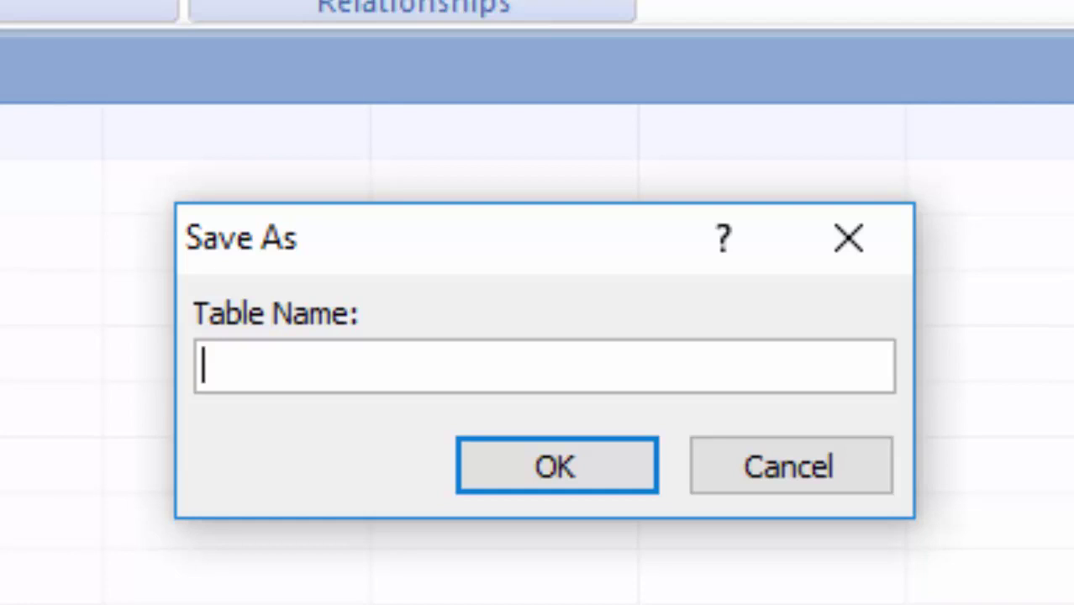
key("ctrl+z")
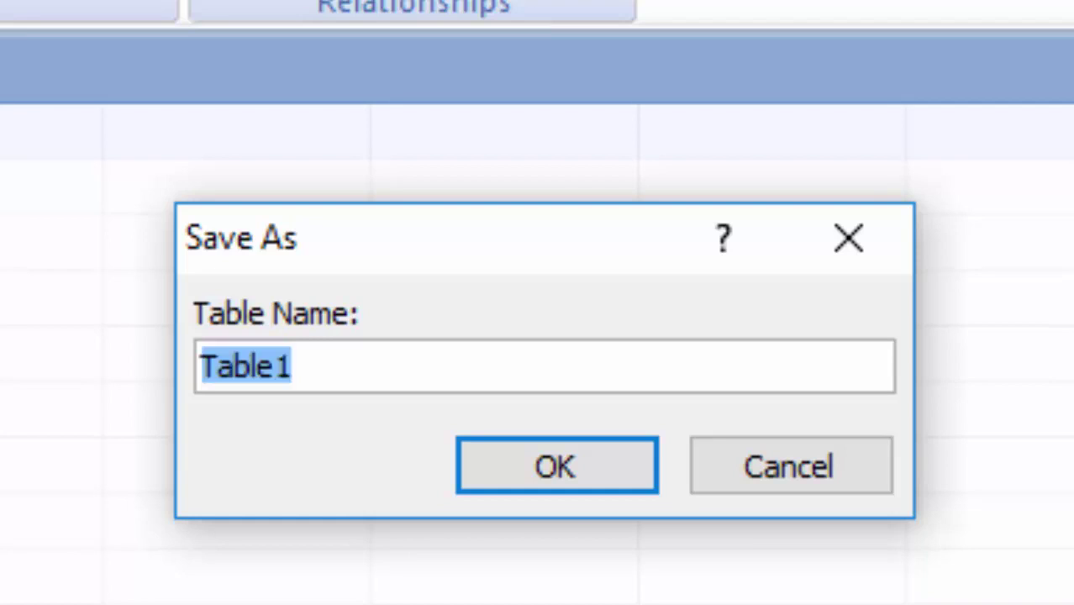
key("BackSpace")
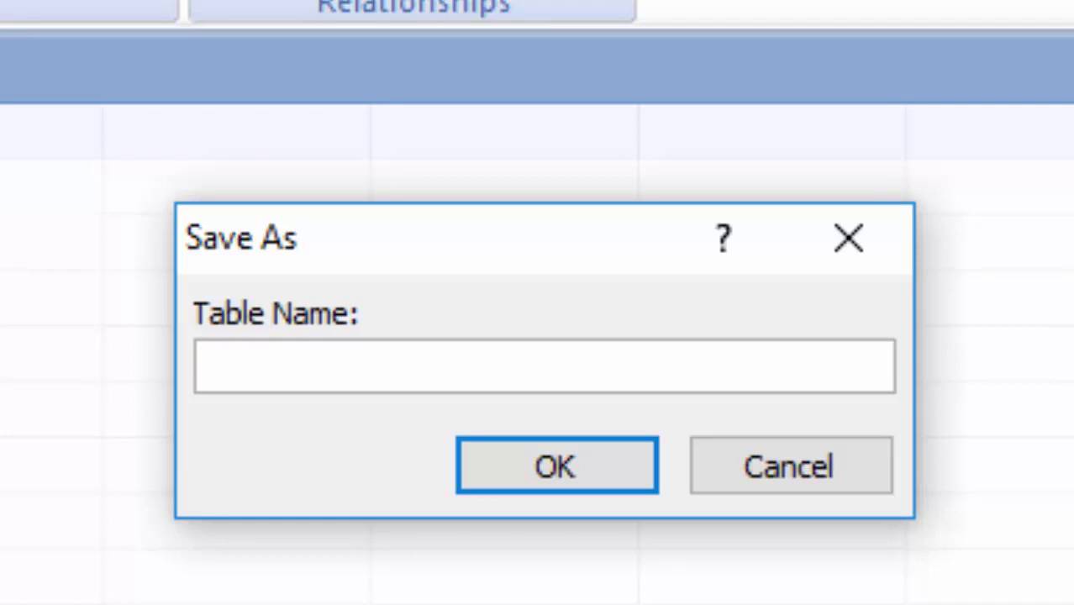
type("Ms")
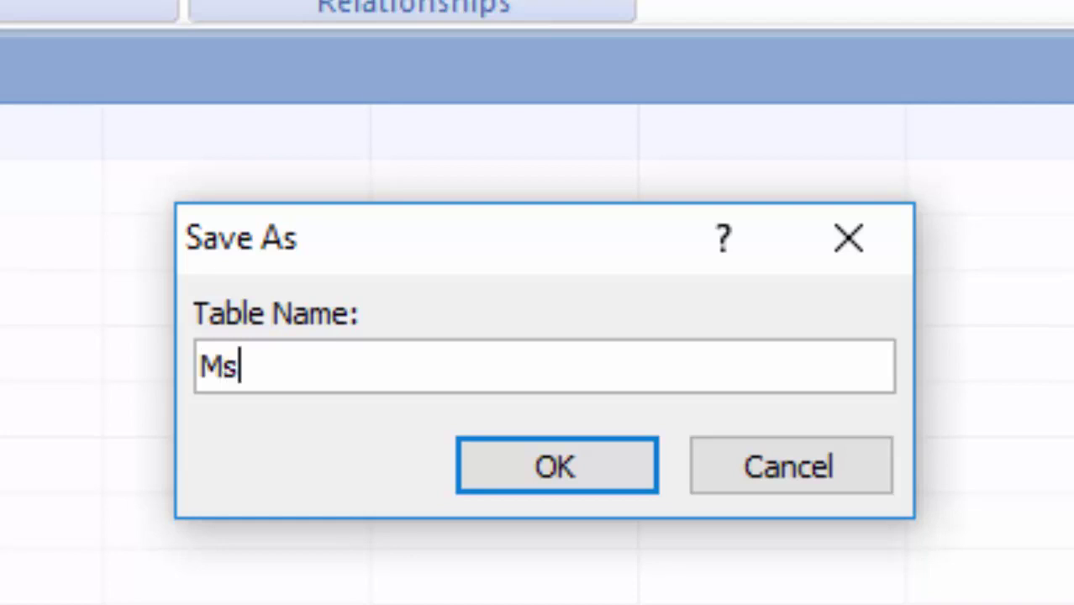
type(" access")
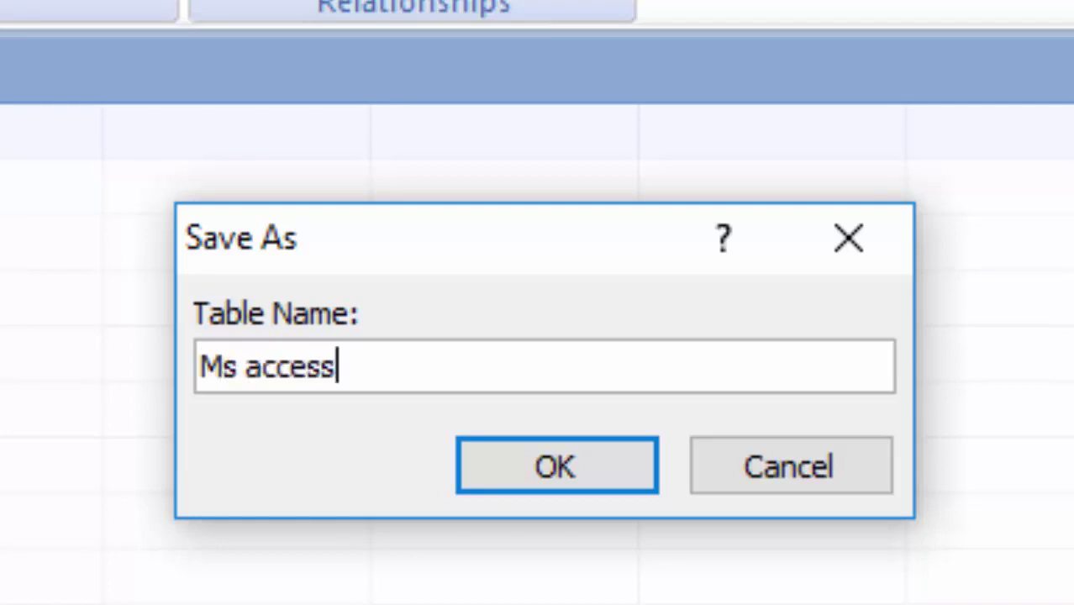
key("Return")
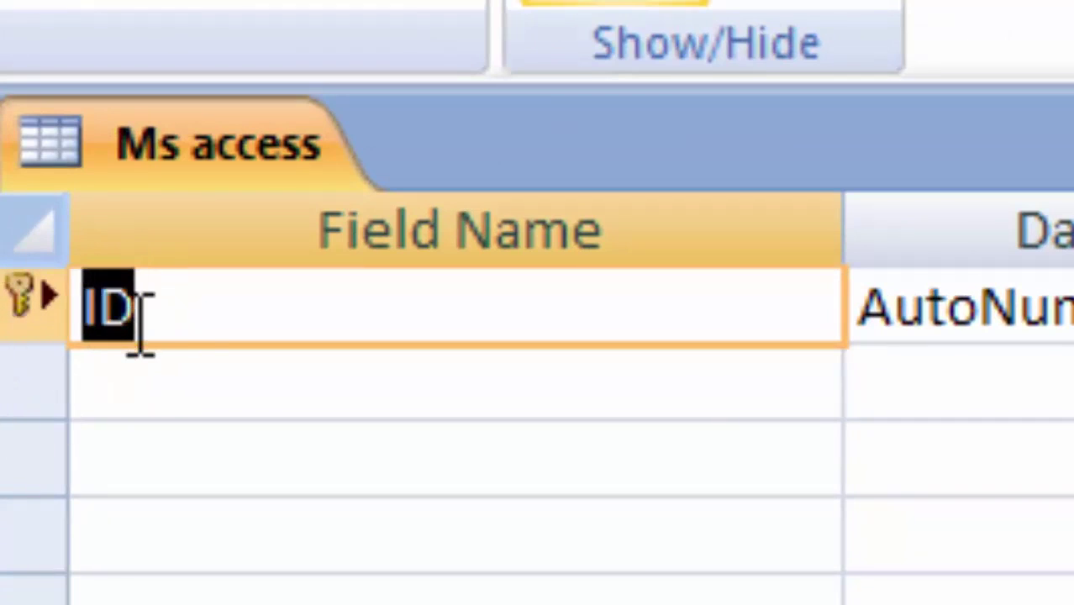
Rename the ID field to 'Name of Student' and change its data type to Text
left_click(199, 314)
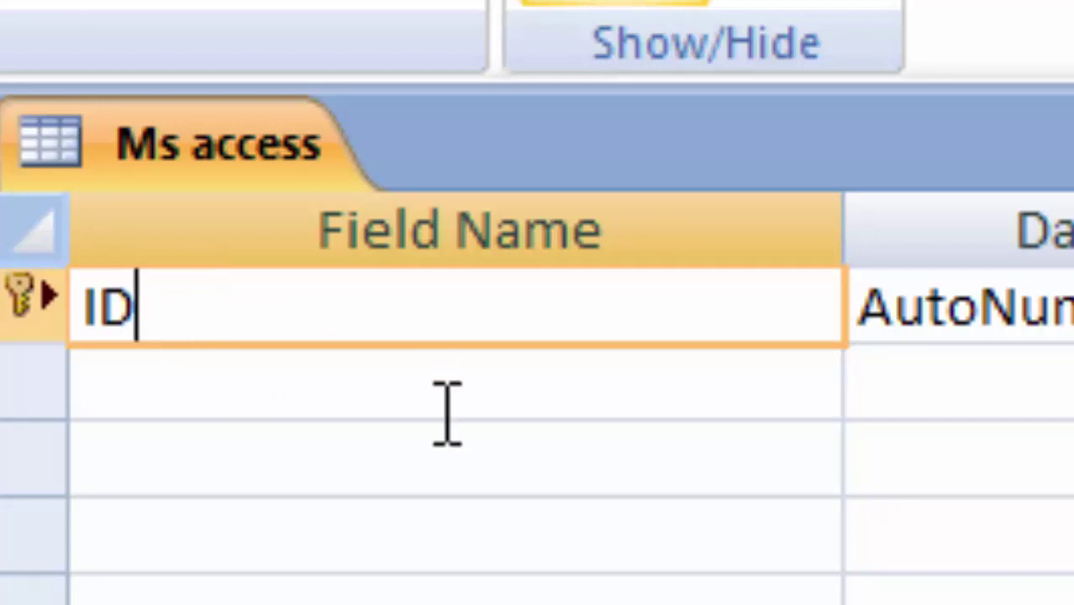
key("BackSpace")
key("BackSpace")
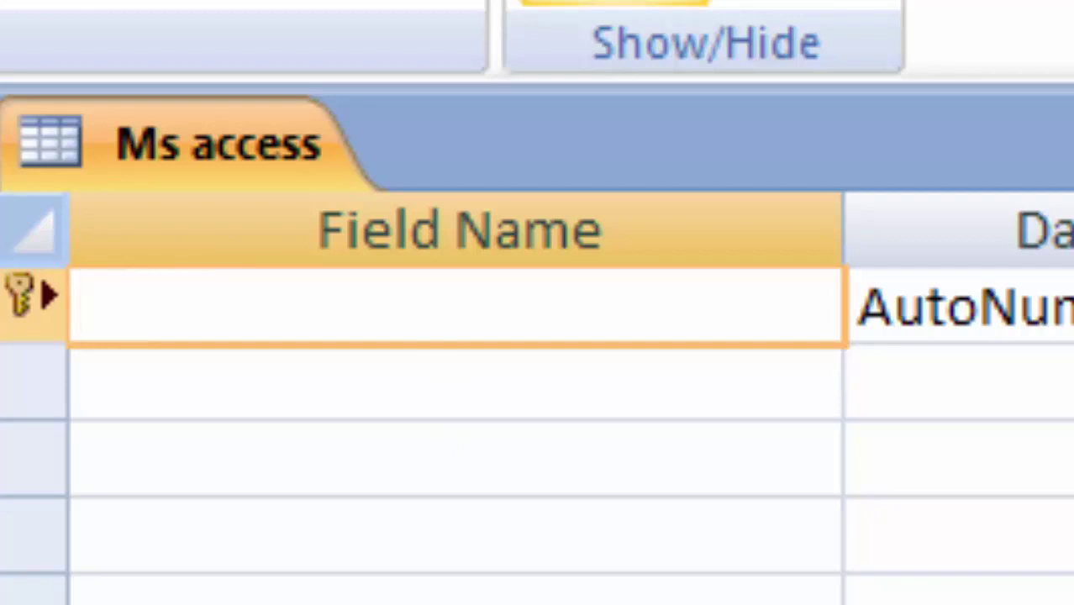
type("Nam")
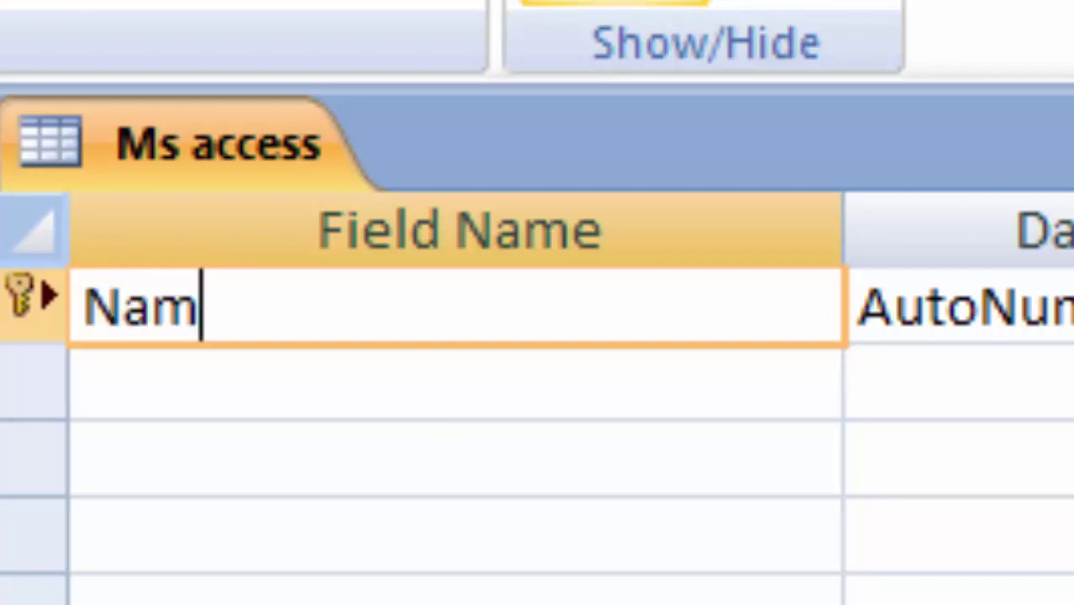
type("eb")
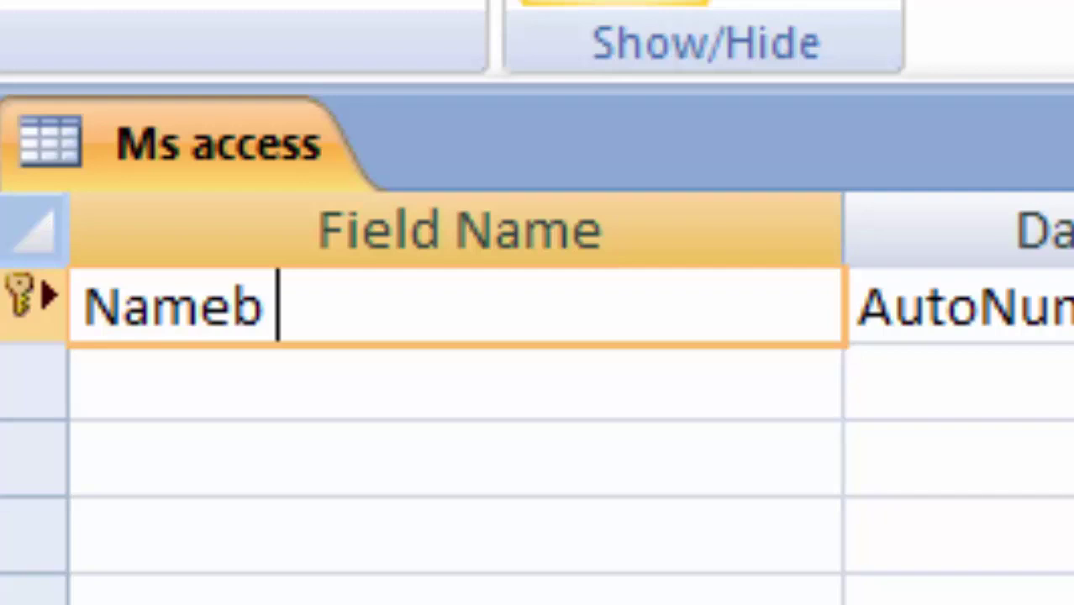
key("BackSpace")
key("BackSpace")
key("BackSpace")
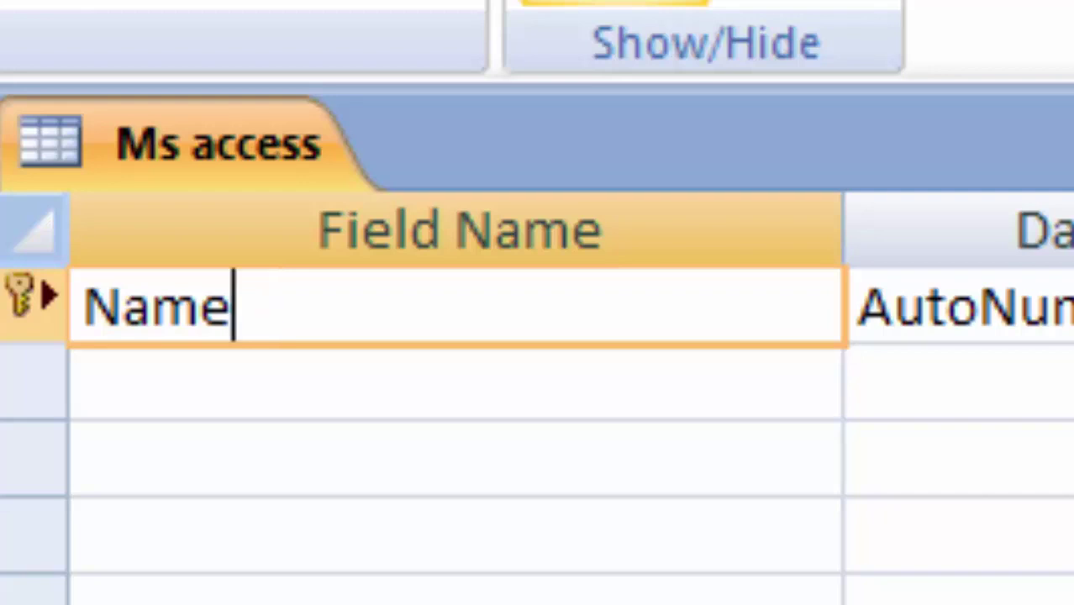
type("of Stude")
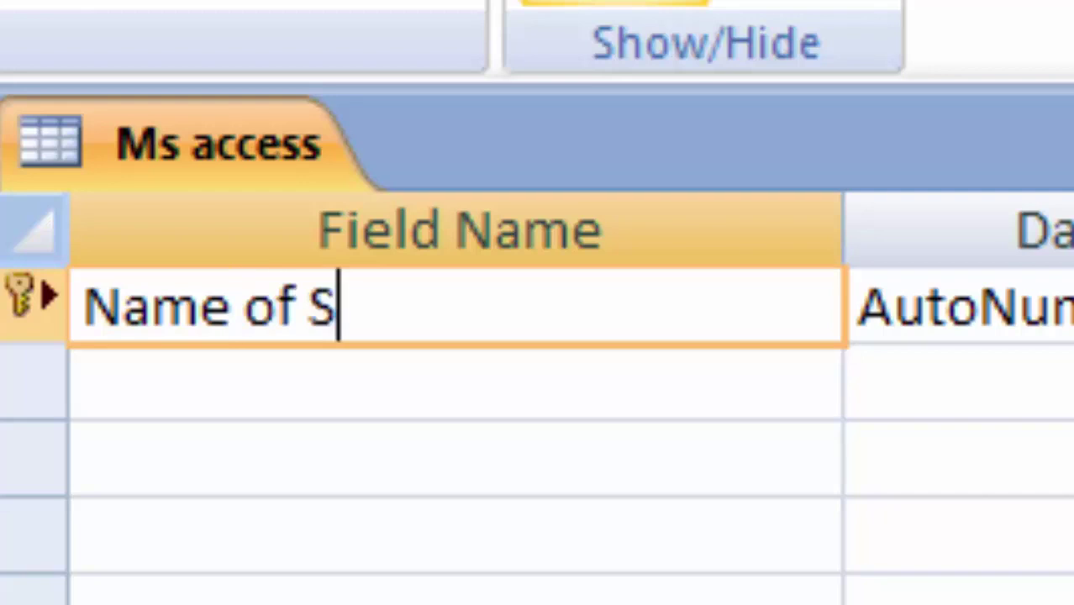
type("nt")
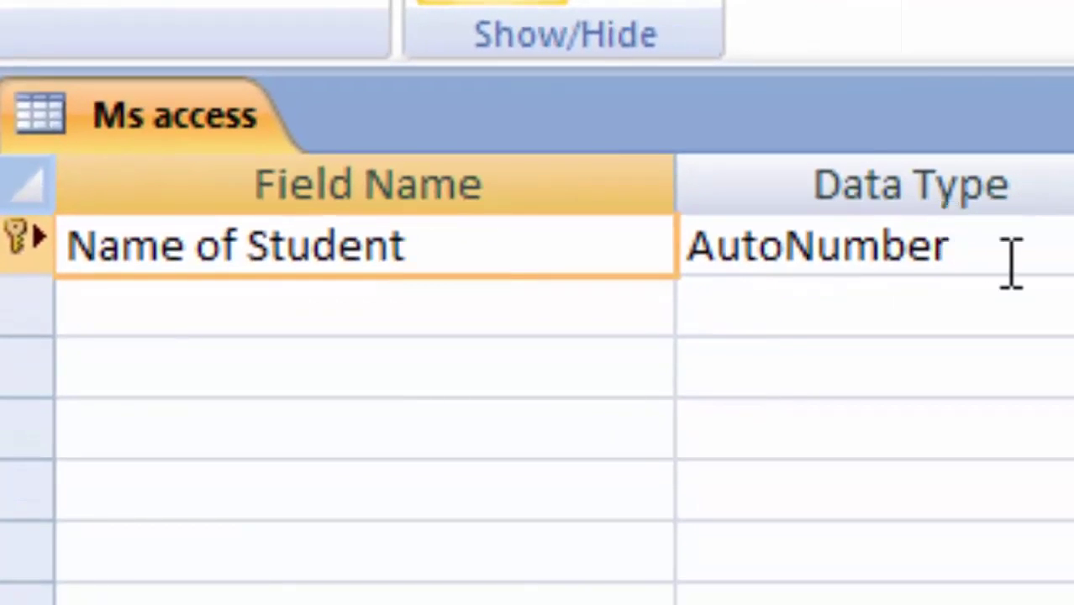
left_click(1031, 253)
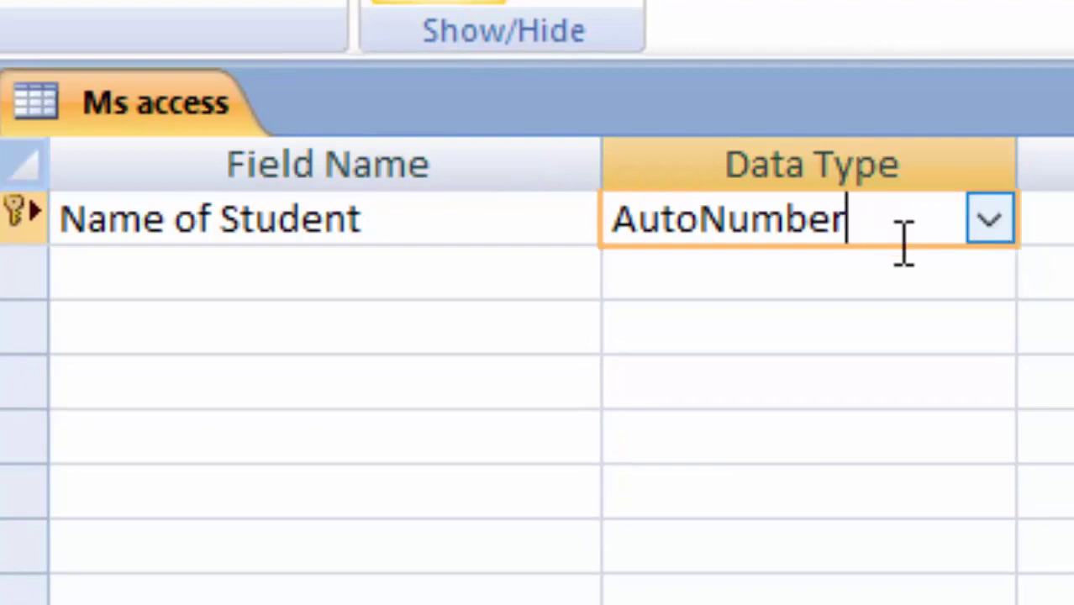
left_click(991, 220)
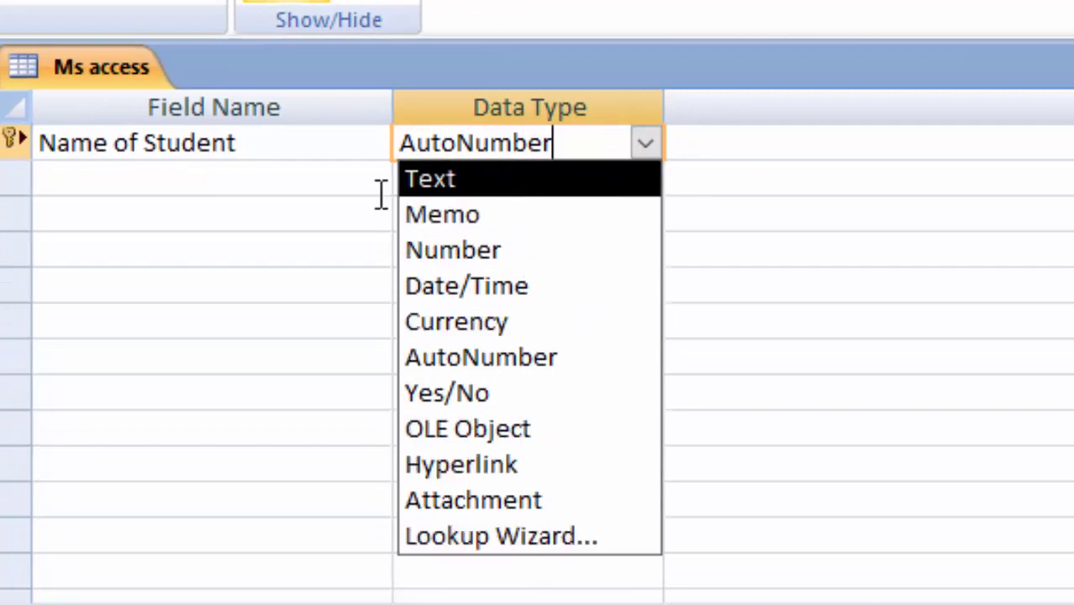
left_click(482, 181)
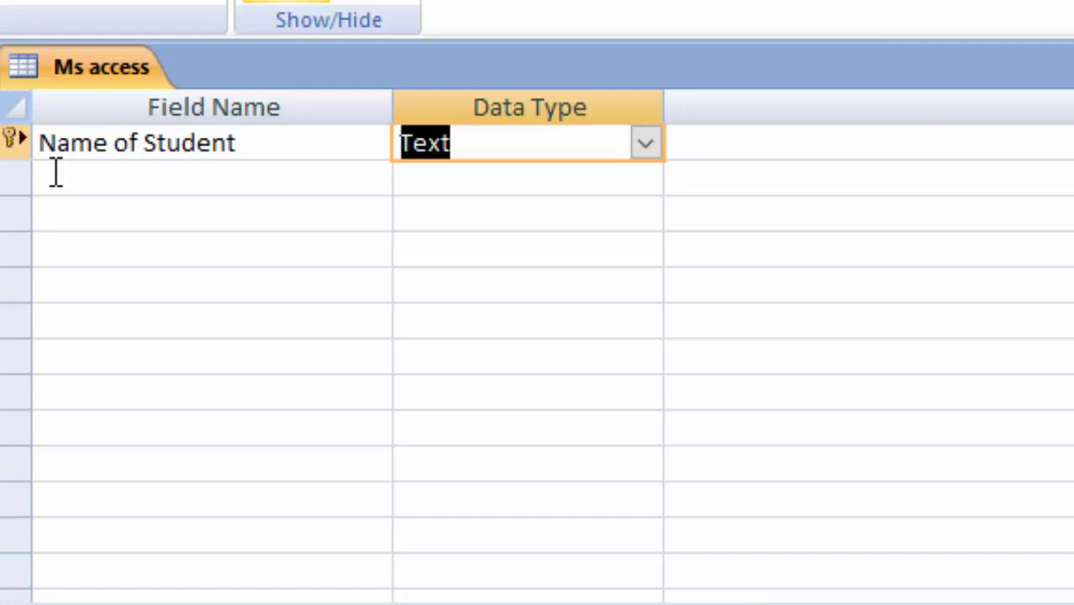
left_click(55, 174)
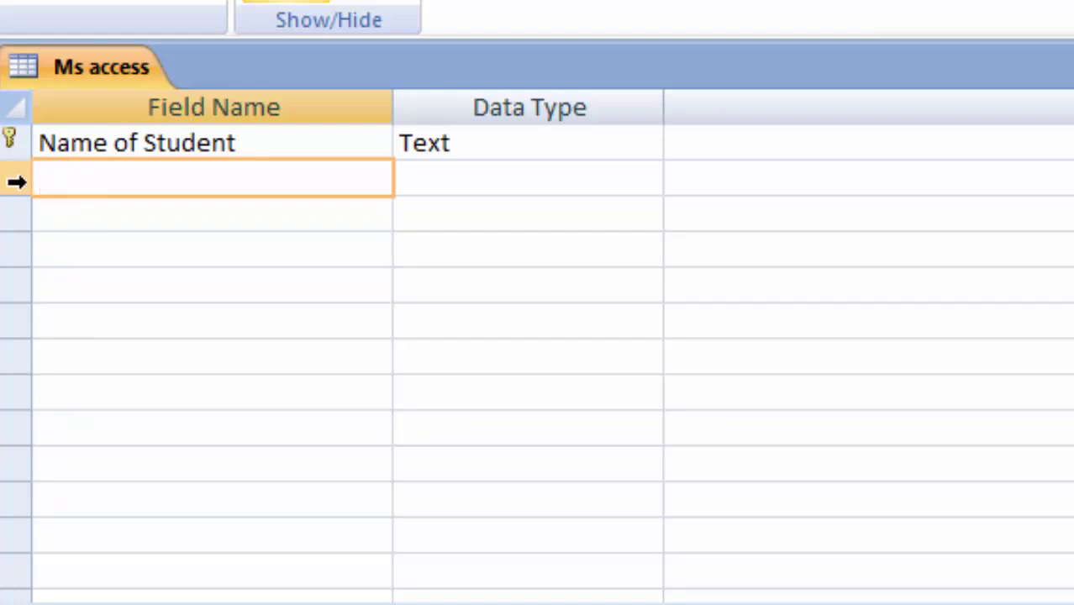
Add a 'Roll number' field, make it the primary key, and set its type to Number
type("Roll number")
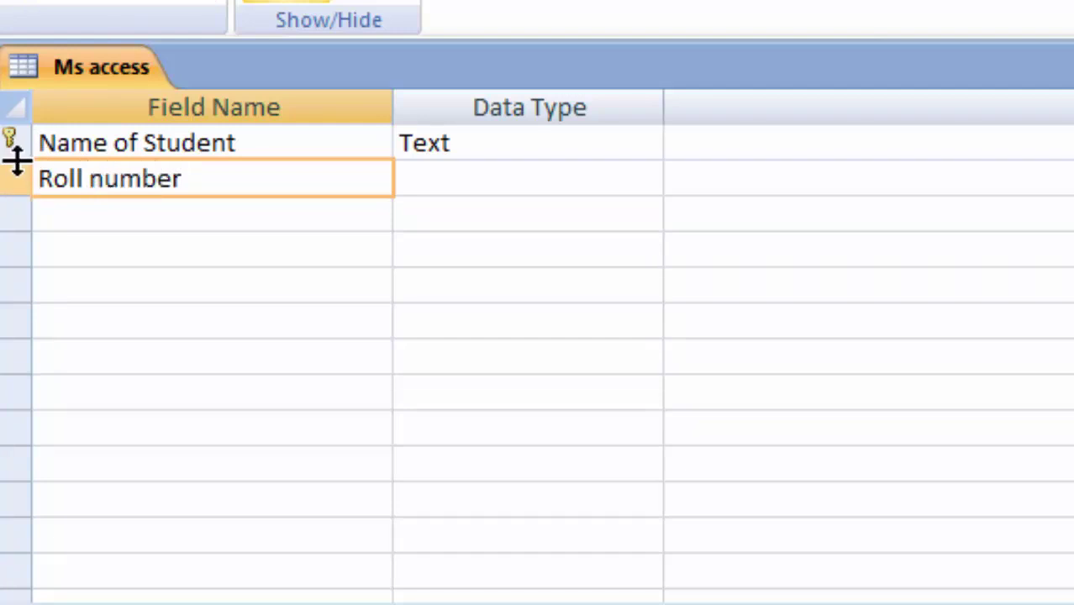
left_click(33, 8)
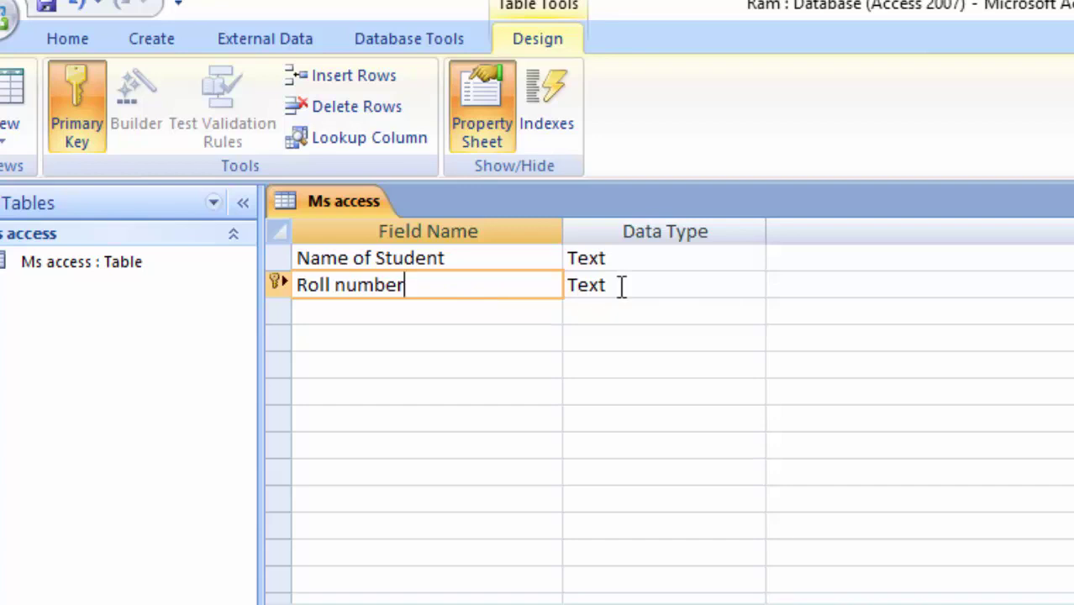
left_click(623, 286)
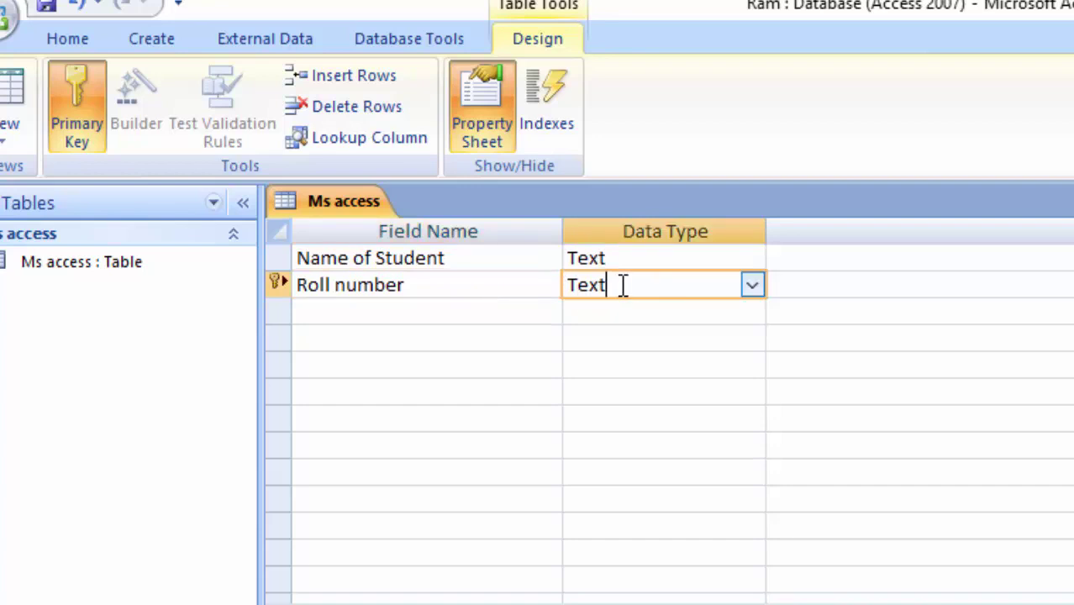
left_click(754, 286)
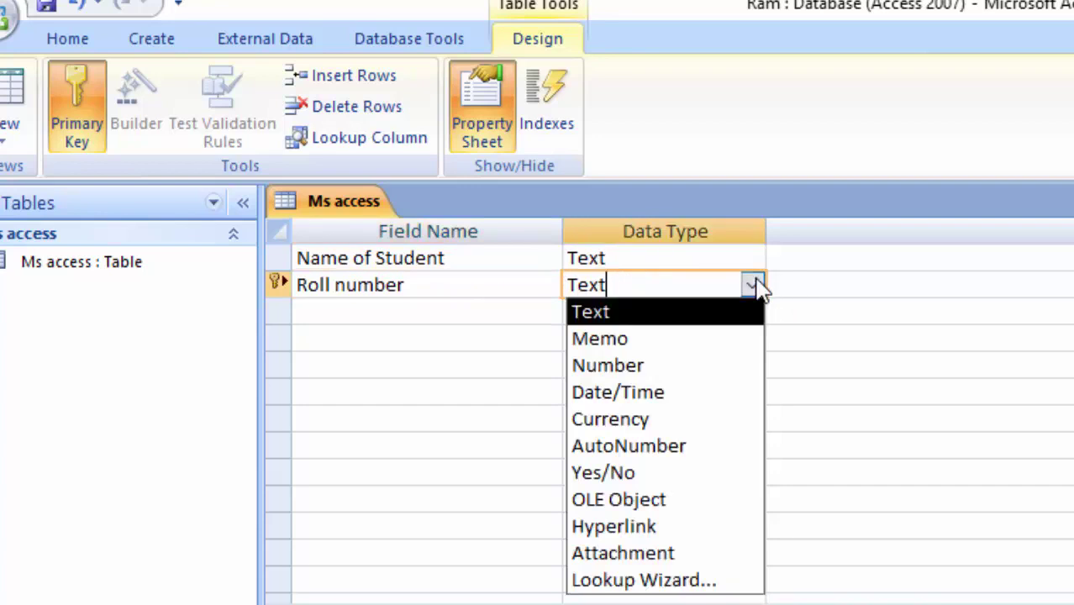
left_click(653, 373)
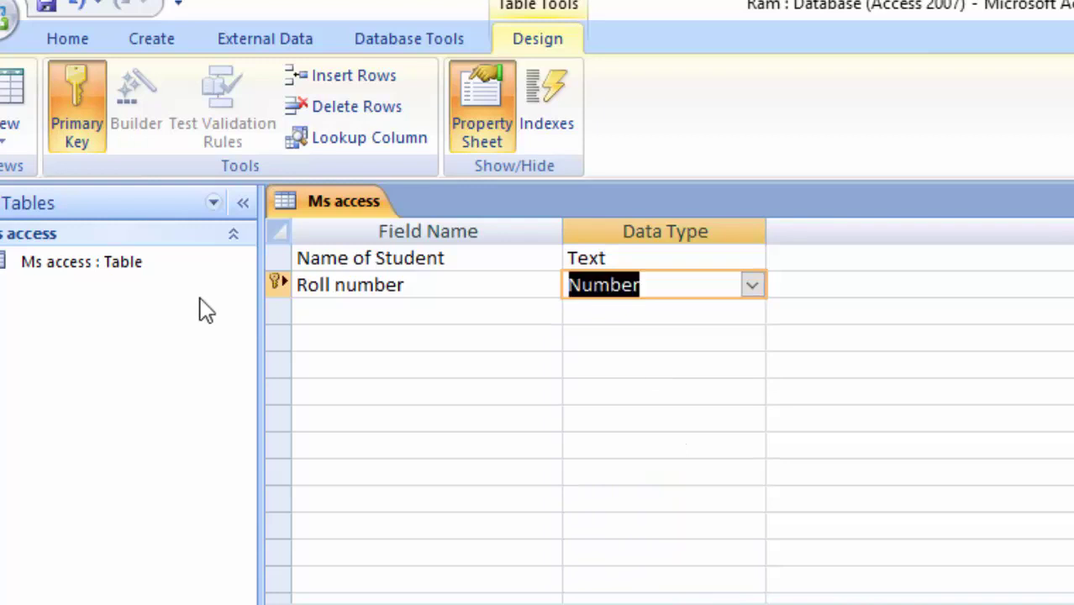
Add an 'Address' field with the Text data type
left_click(394, 315)
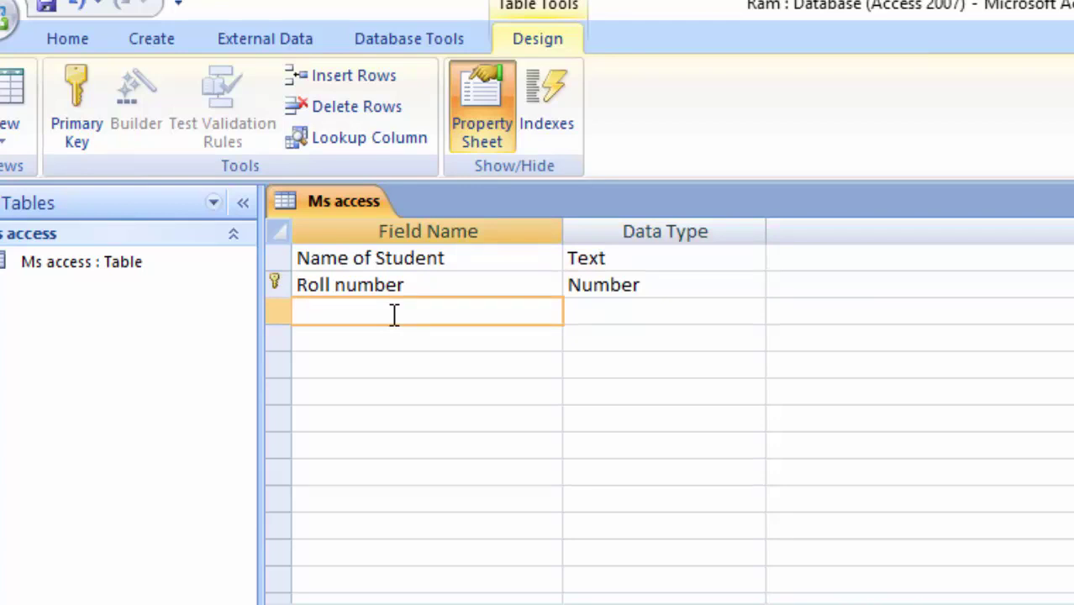
type("Addres")
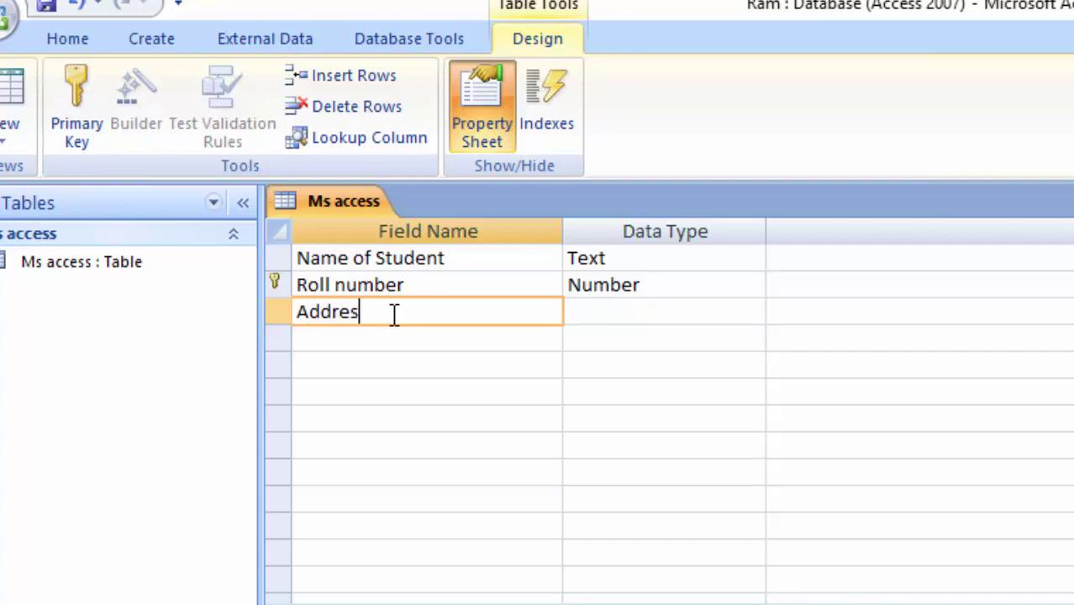
type("s")
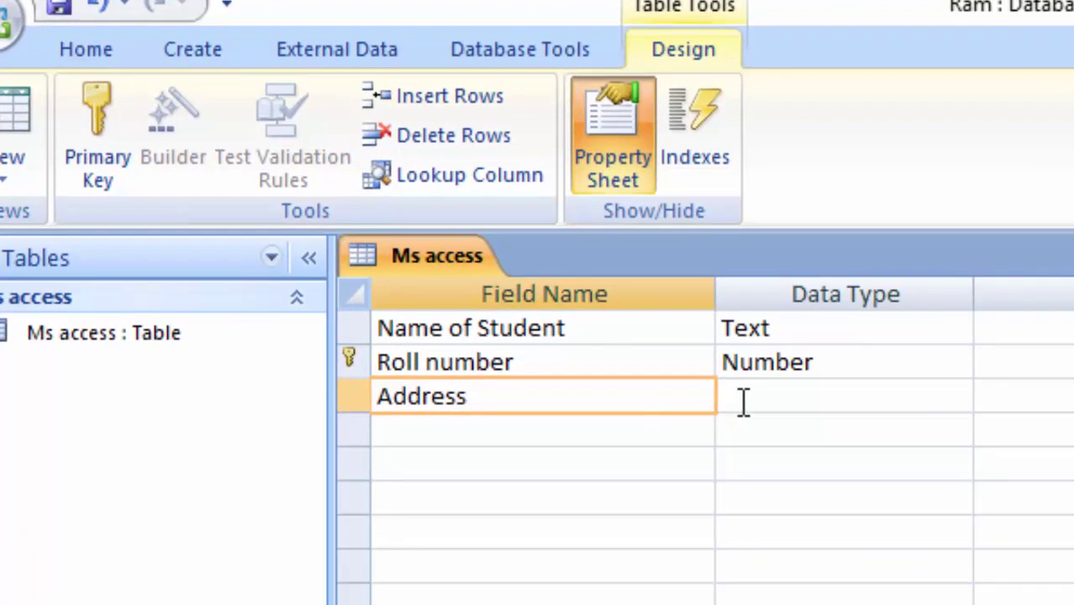
left_click(743, 402)
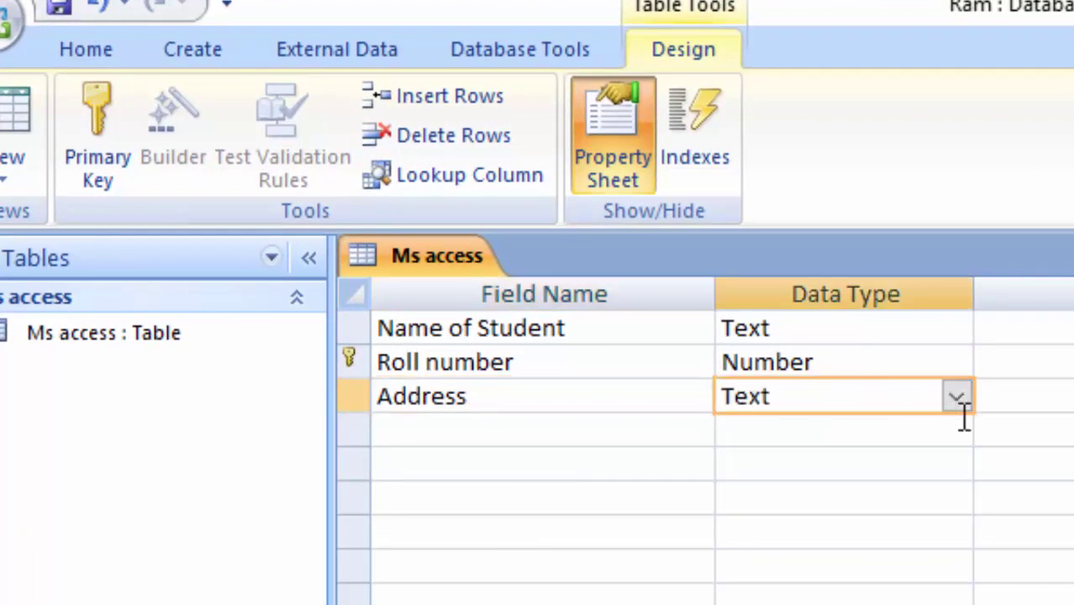
left_click(465, 428)
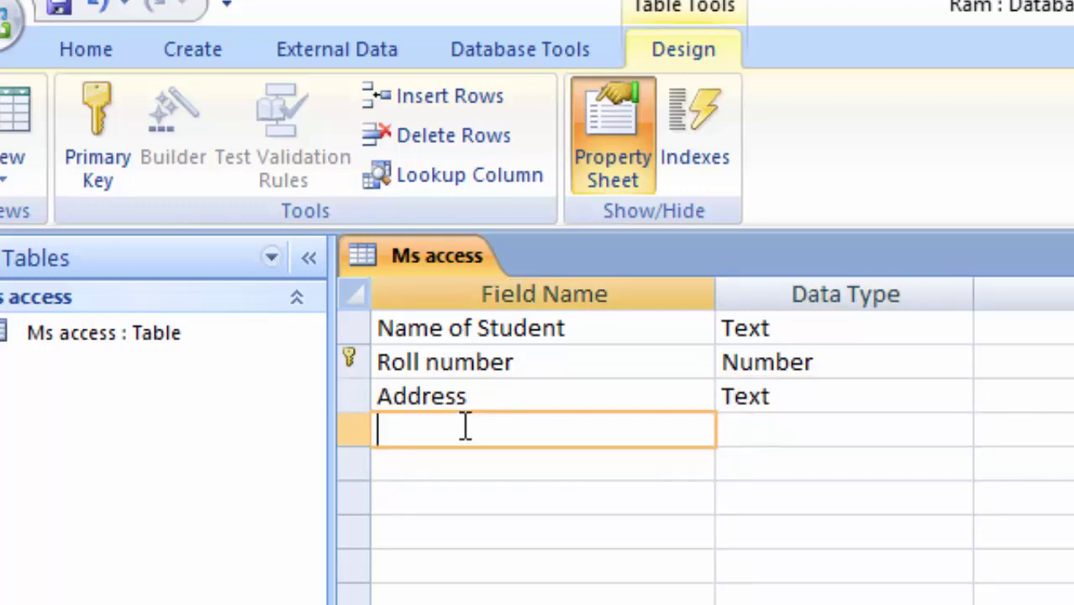
Add a 'Phone number' Text field and select its Input Mask property
type("Phone")
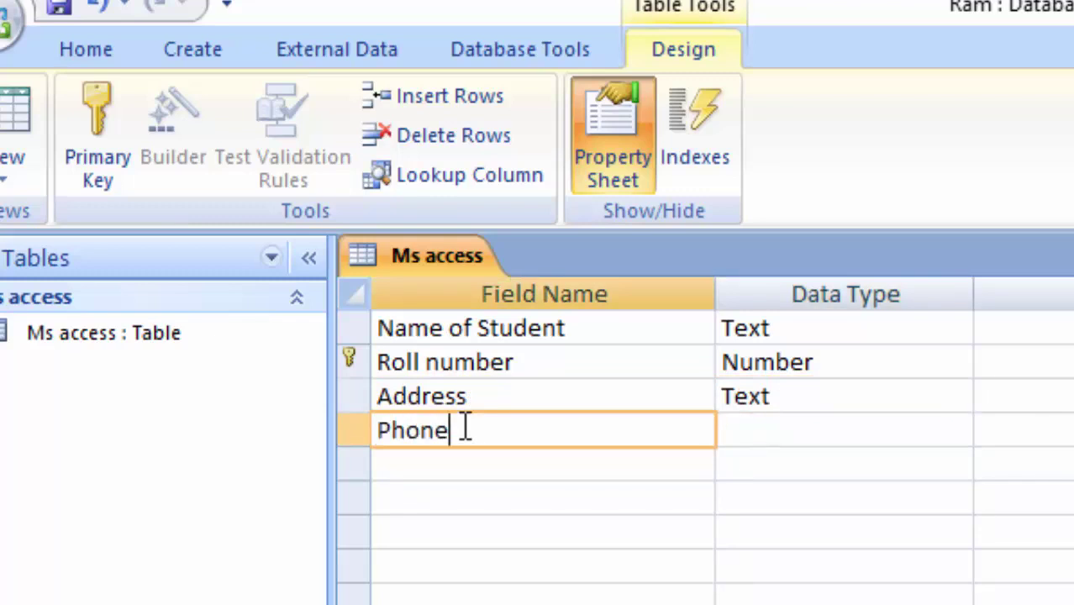
type(" number")
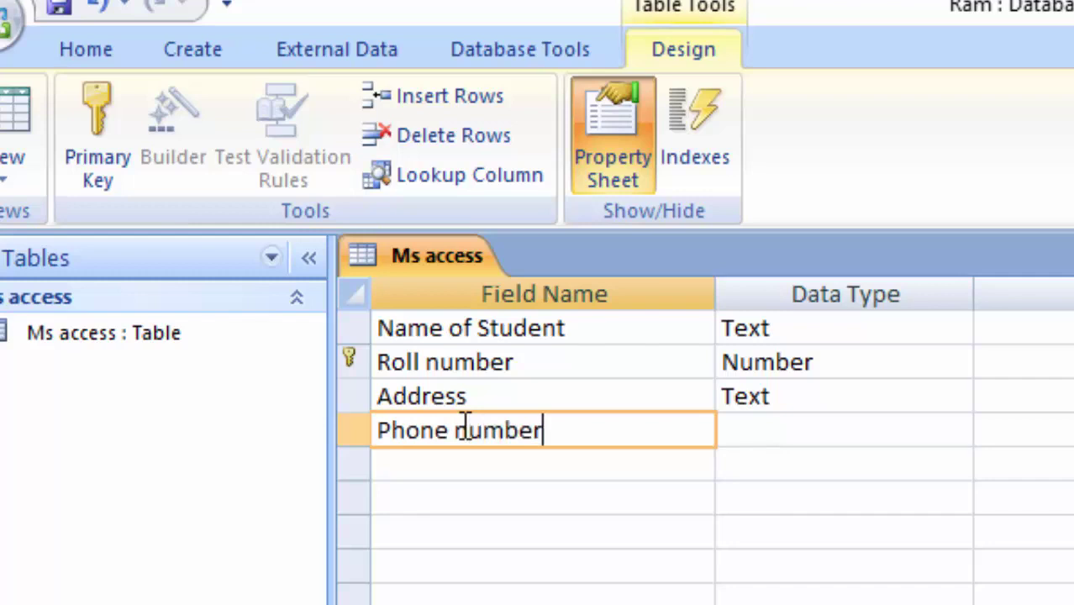
left_click(841, 434)
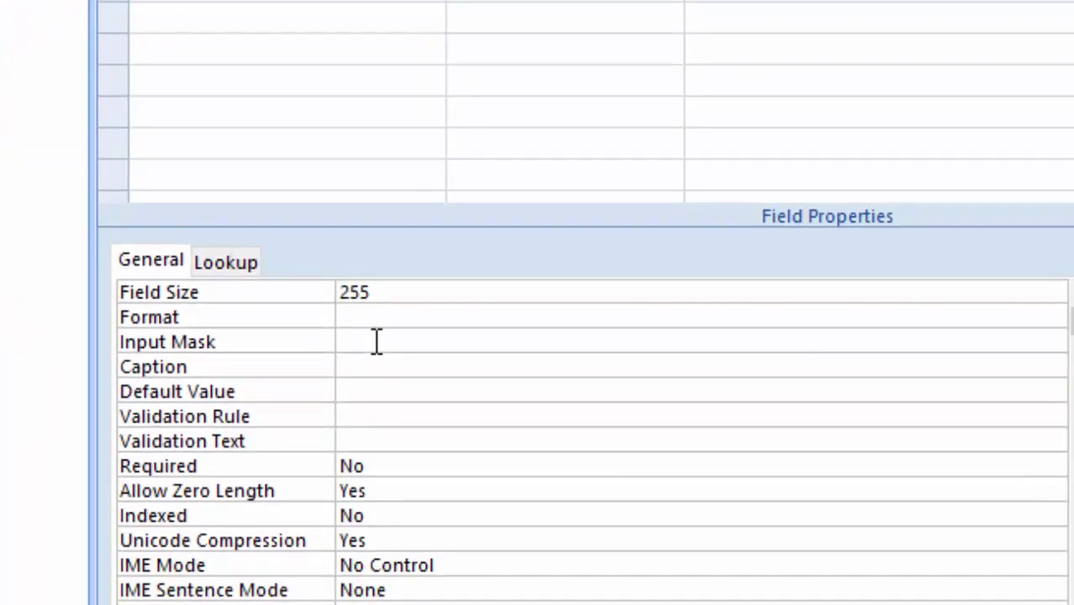
left_click(377, 342)
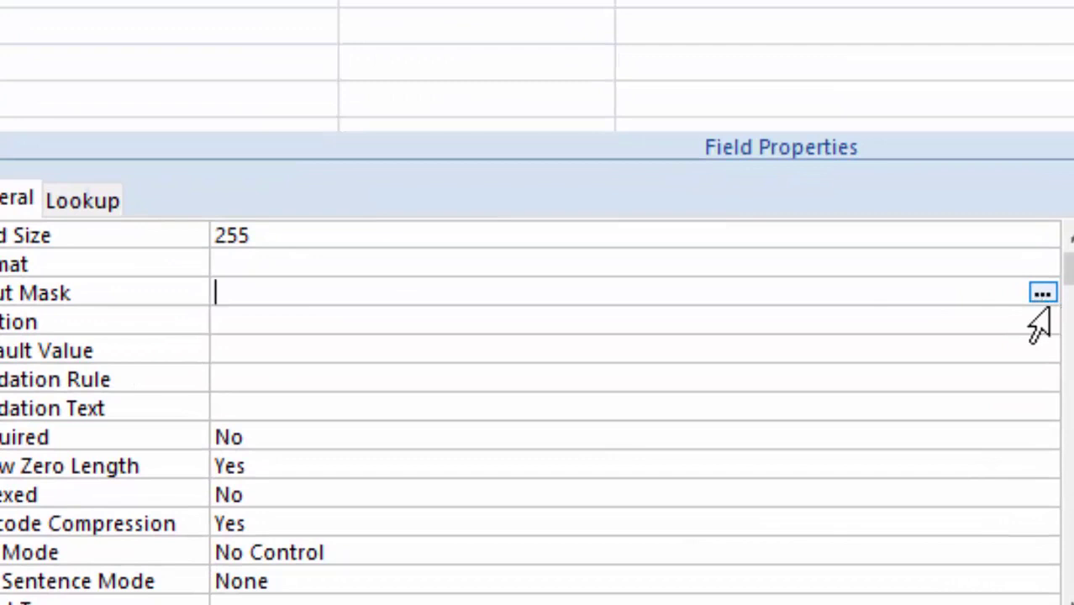
left_click(1042, 293)
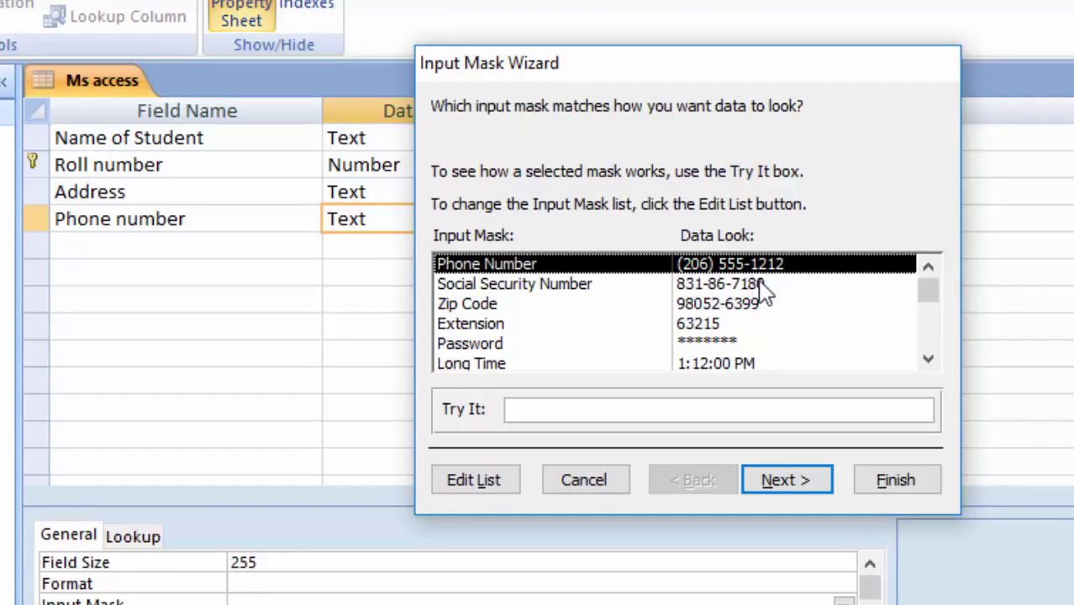
left_click(708, 286)
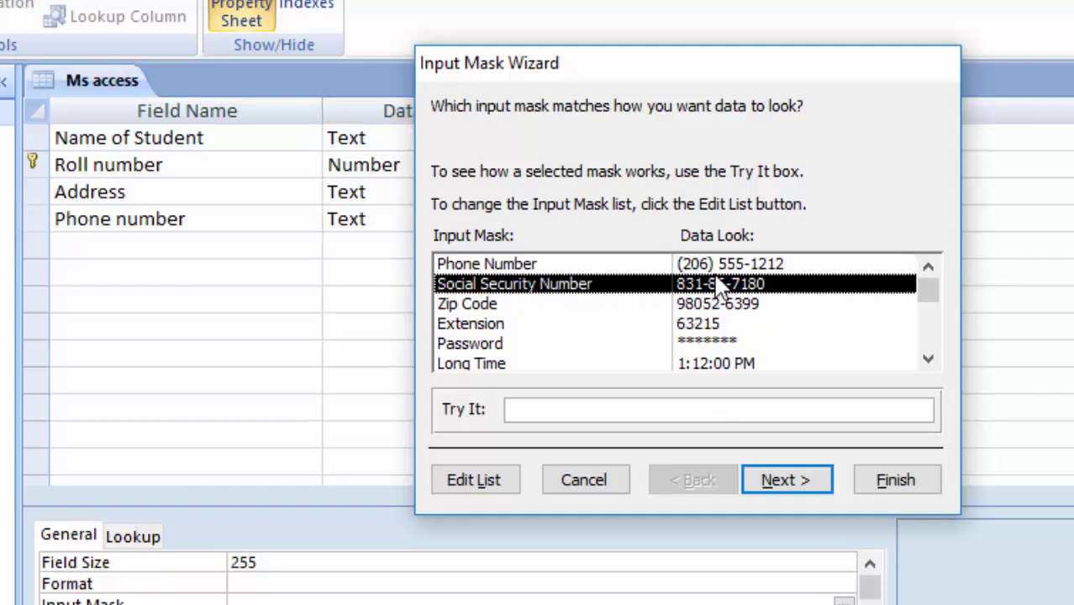
left_click(721, 265)
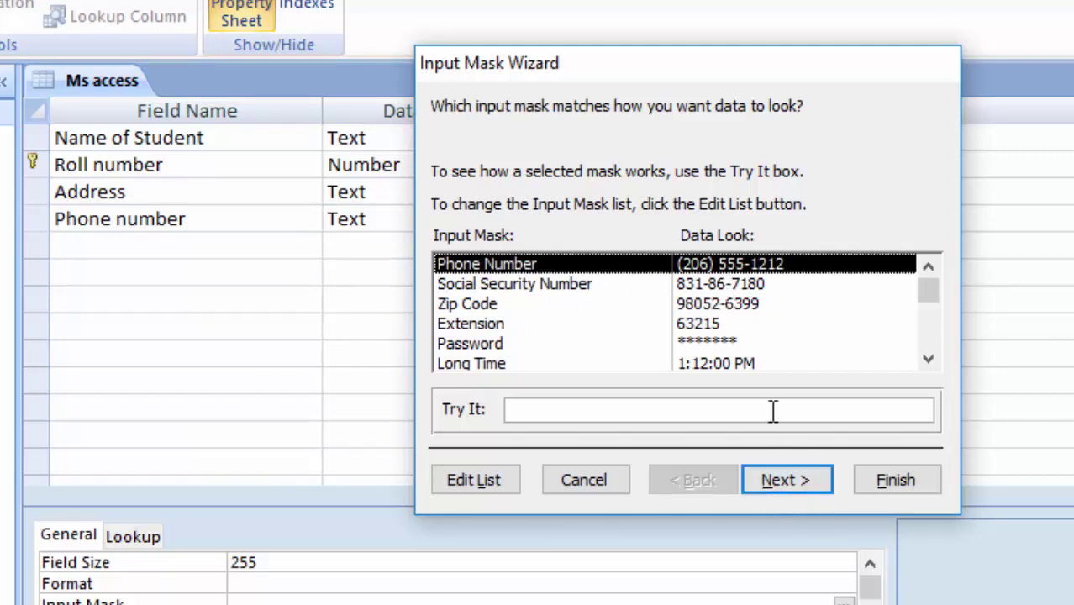
left_click(787, 480)
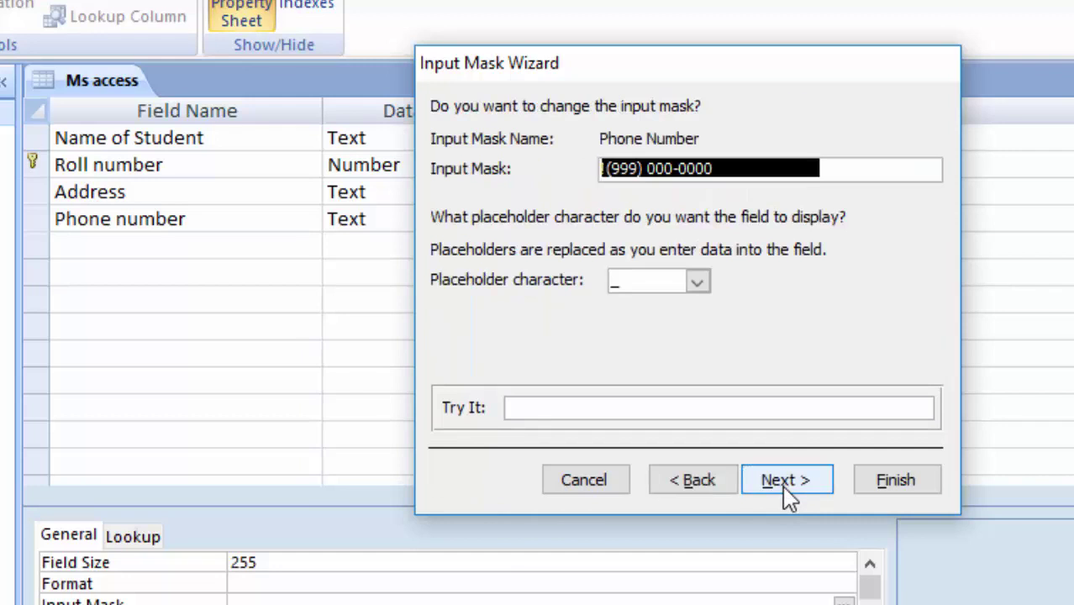
left_click(625, 287)
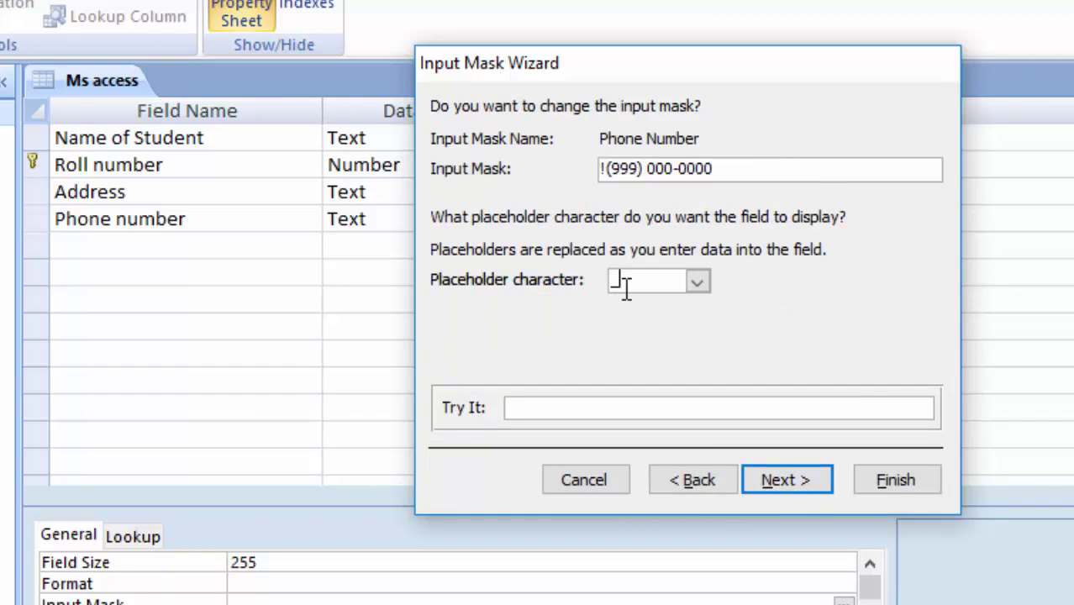
left_click(779, 485)
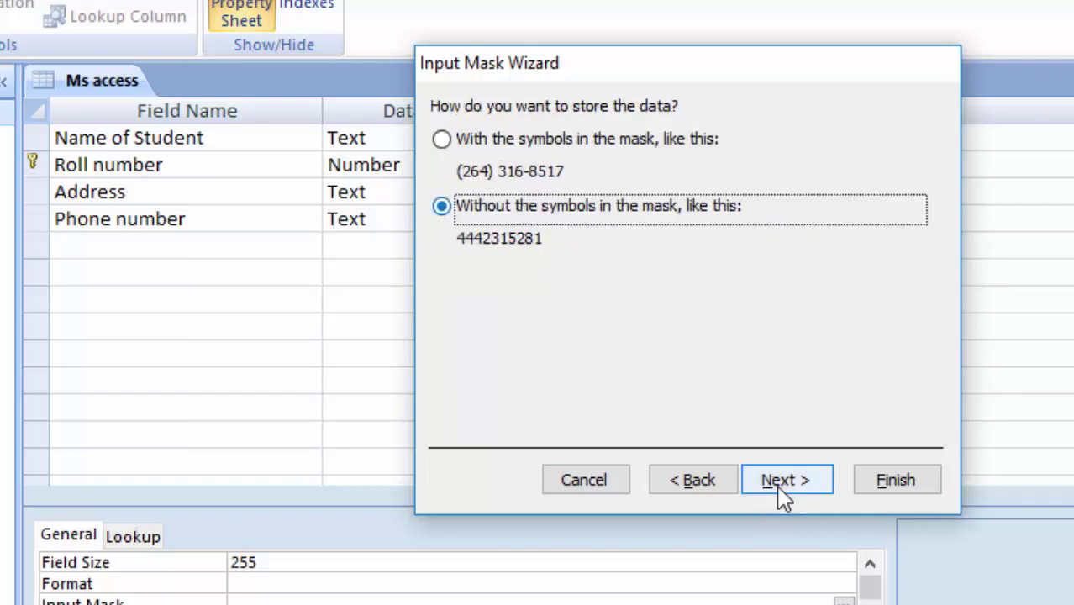
left_click(781, 485)
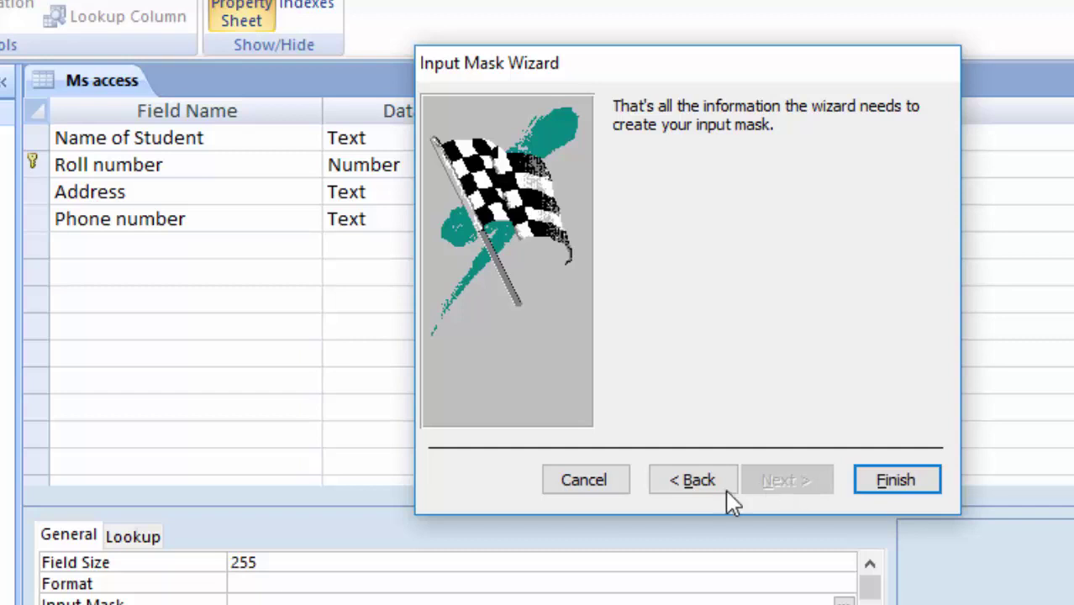
left_click(689, 484)
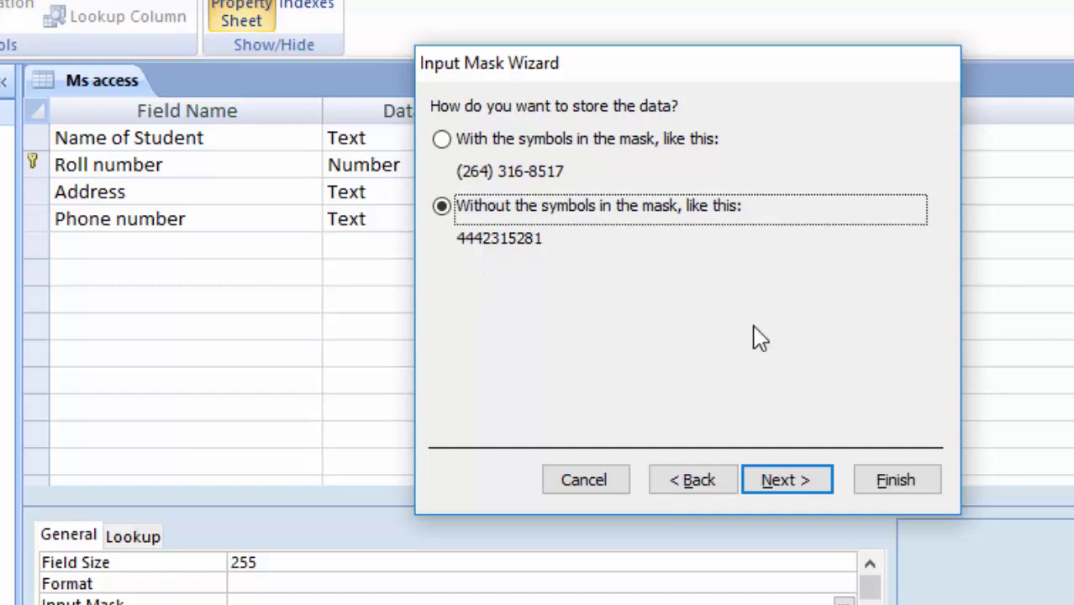
left_click(808, 484)
left_click(896, 480)
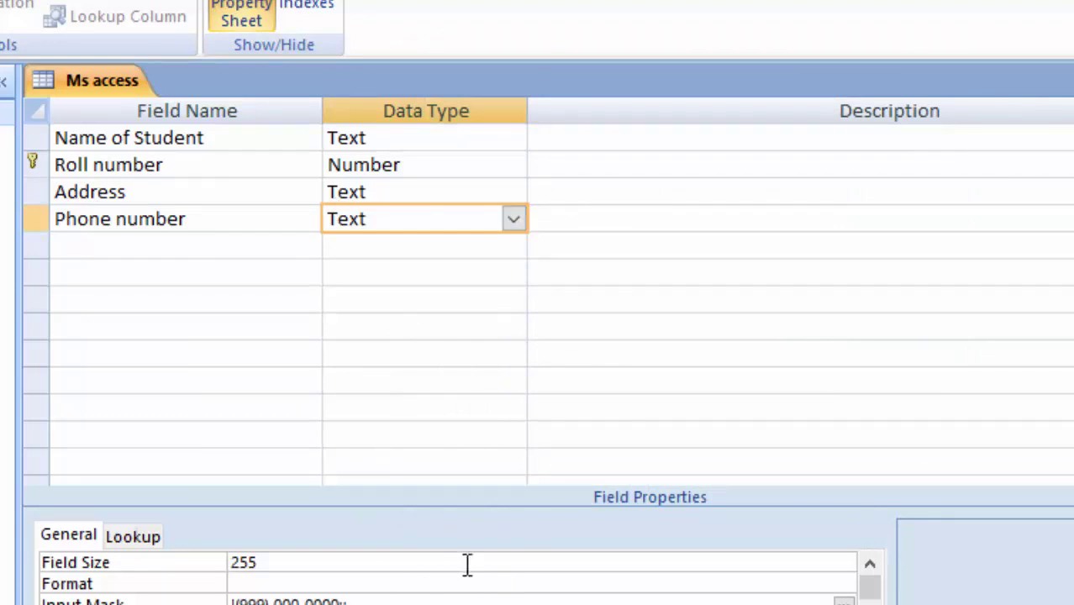
Add Text fields 'Father's Name' and 'Mother's Name' below Phone number
left_click(59, 241)
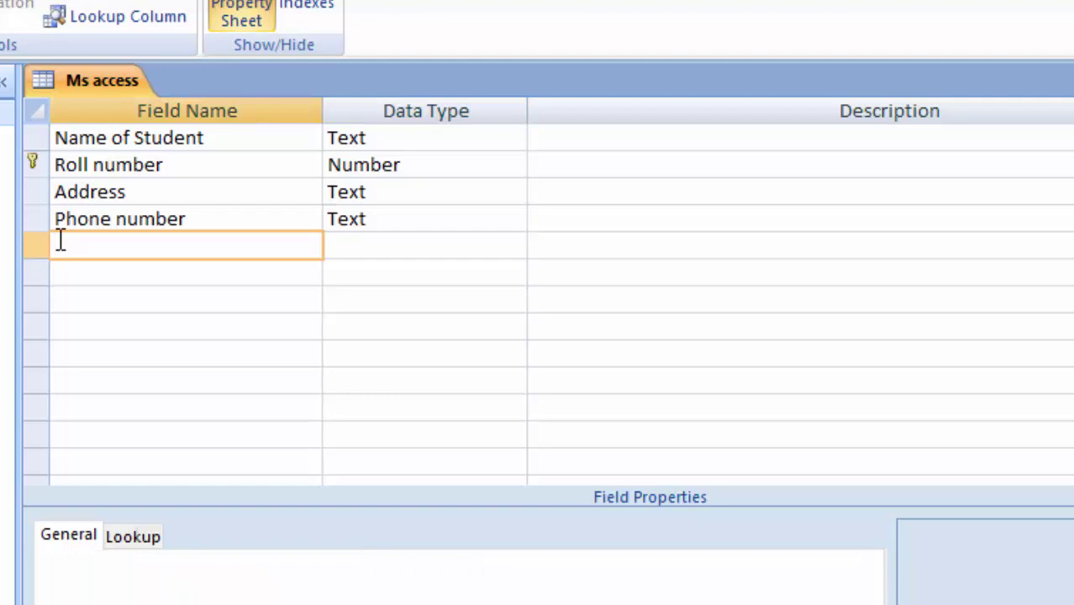
type("Path")
type("er")
type("'s Name")
key("Tab")
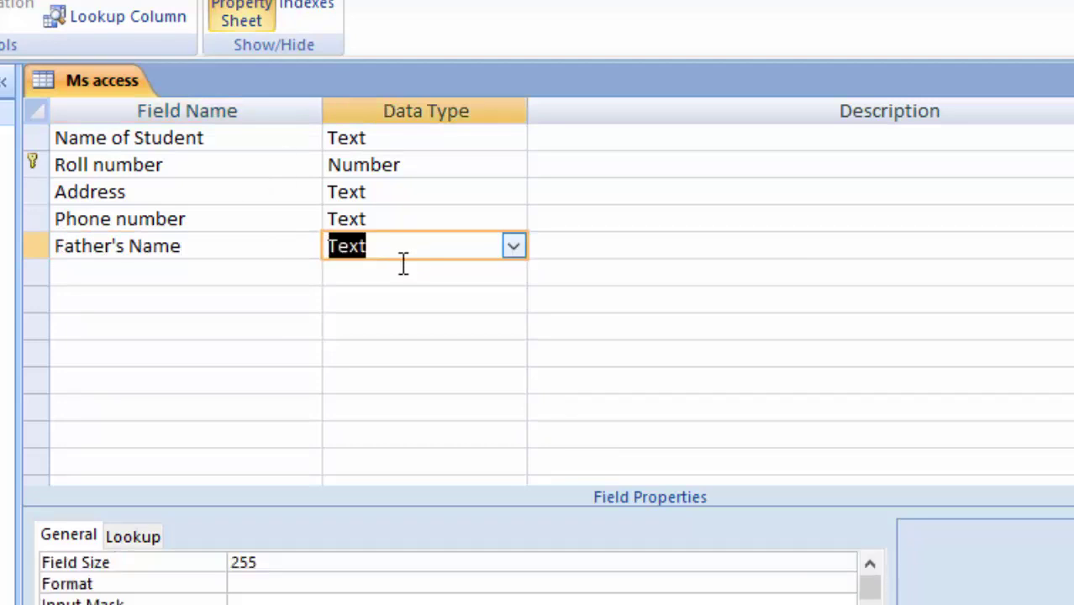
left_click(231, 277)
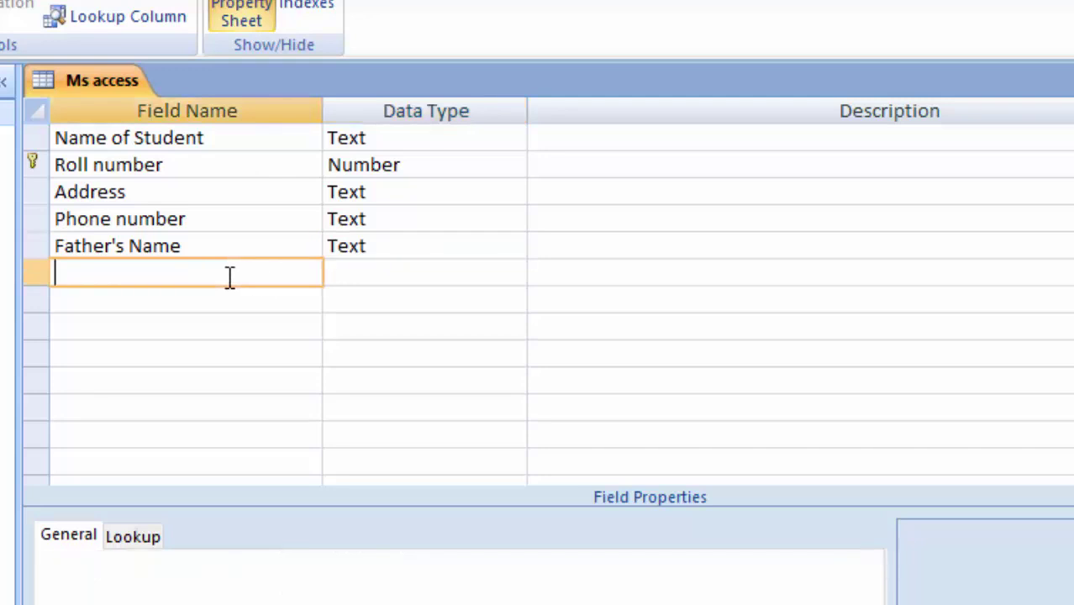
type("Mother's Name")
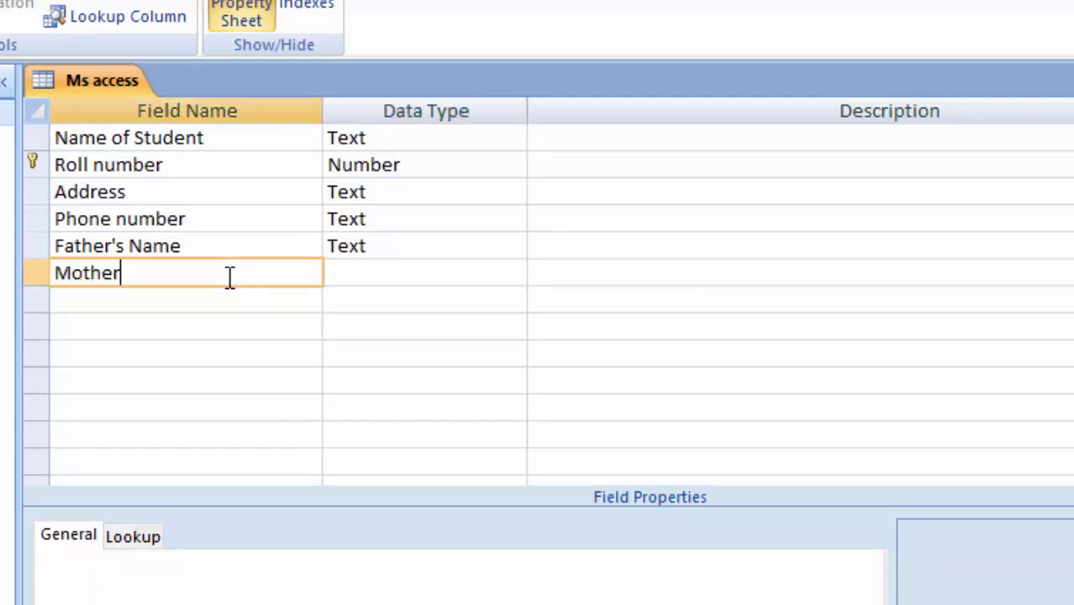
key("Tab")
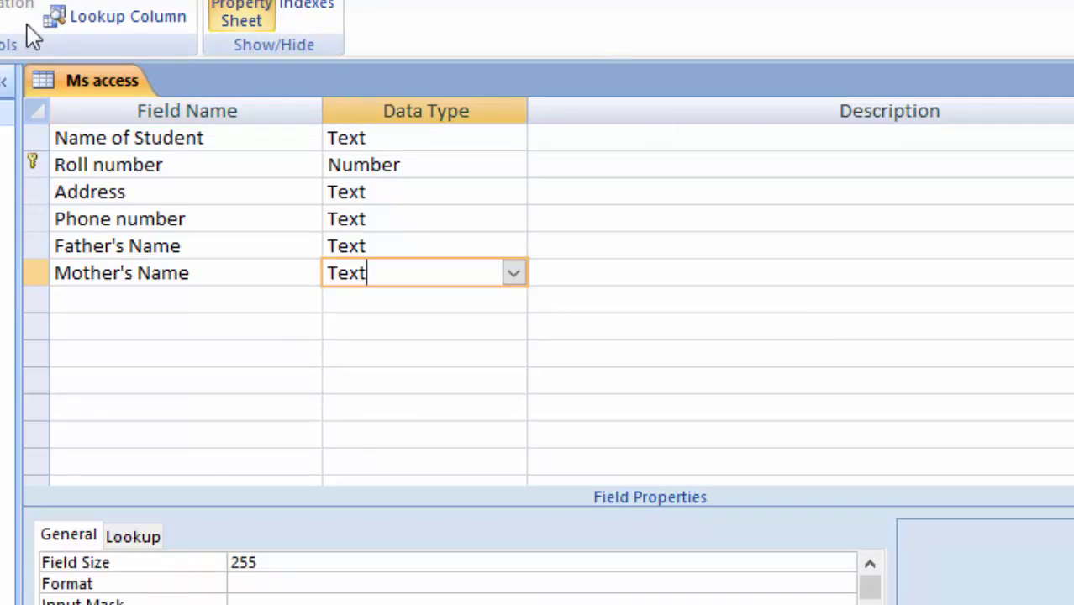
Describe Name of Student as 'Name of Student is the name of any student'
left_click(579, 141)
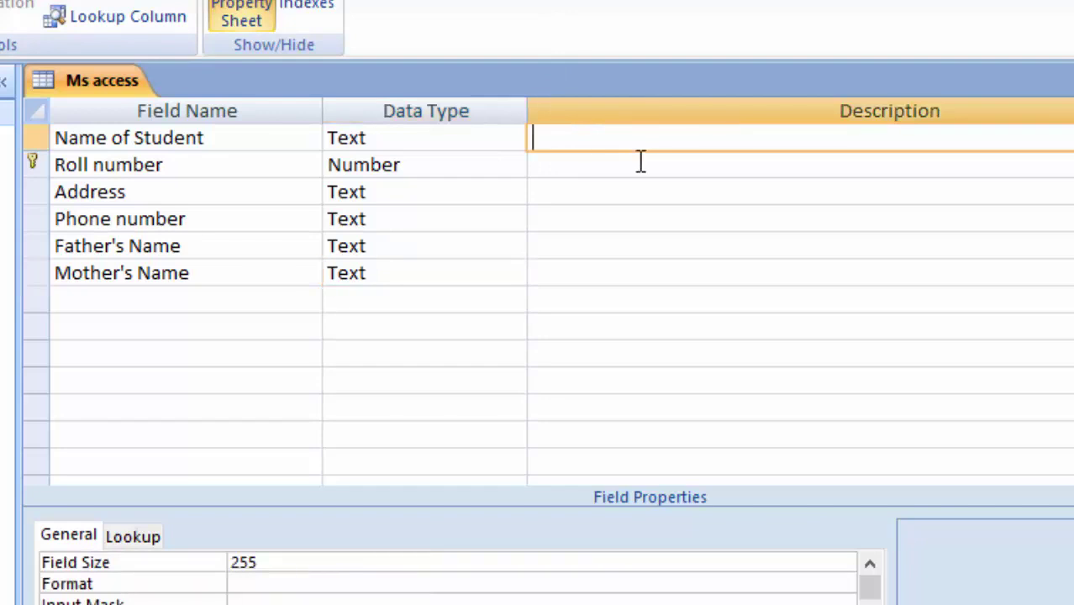
type("Name of Student is th")
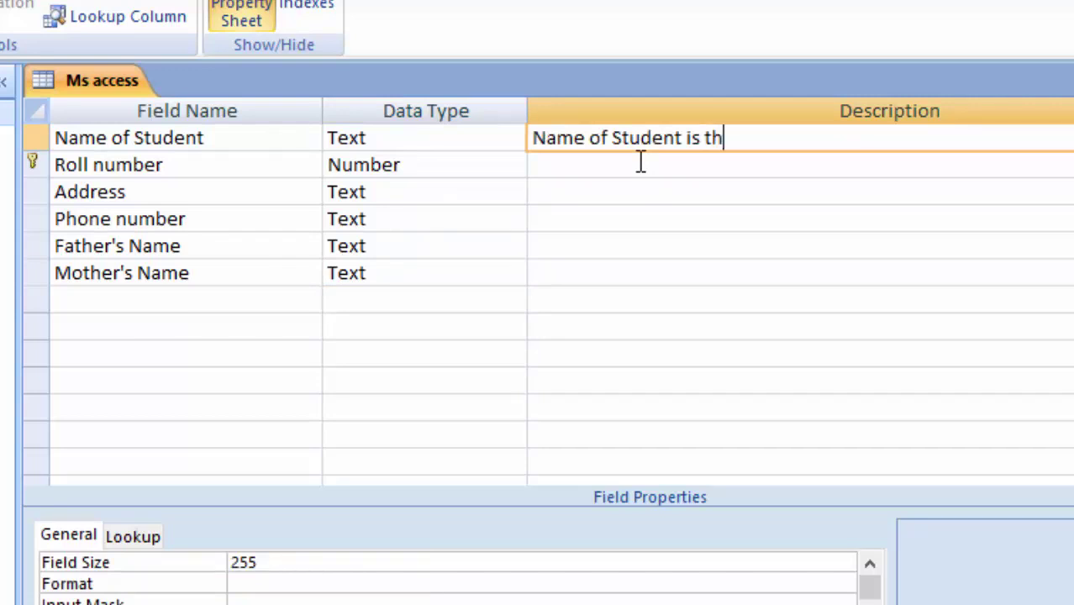
type("e name of ")
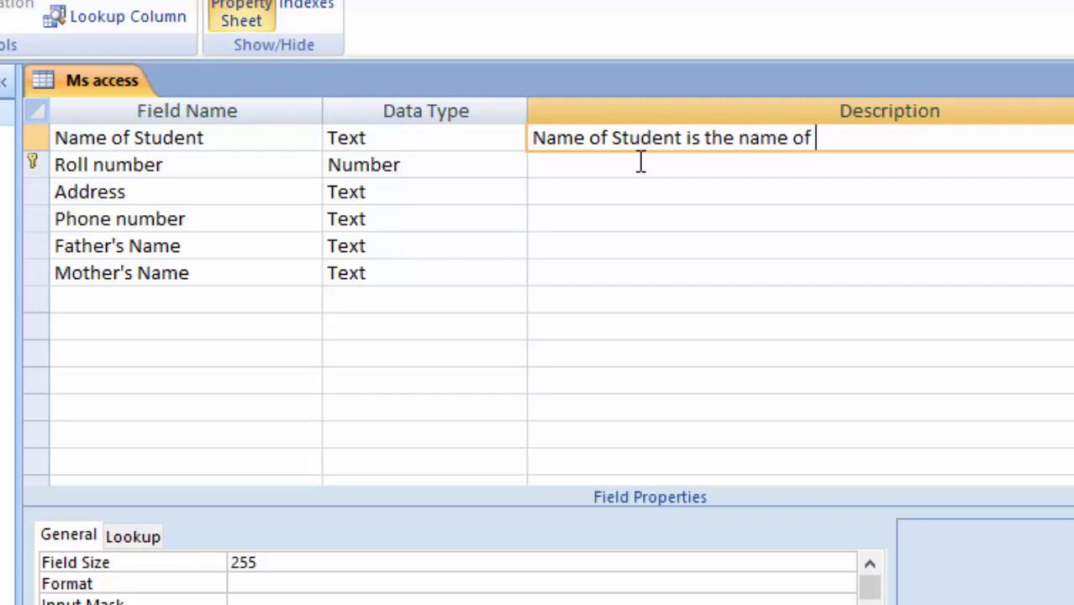
type("any studeny")
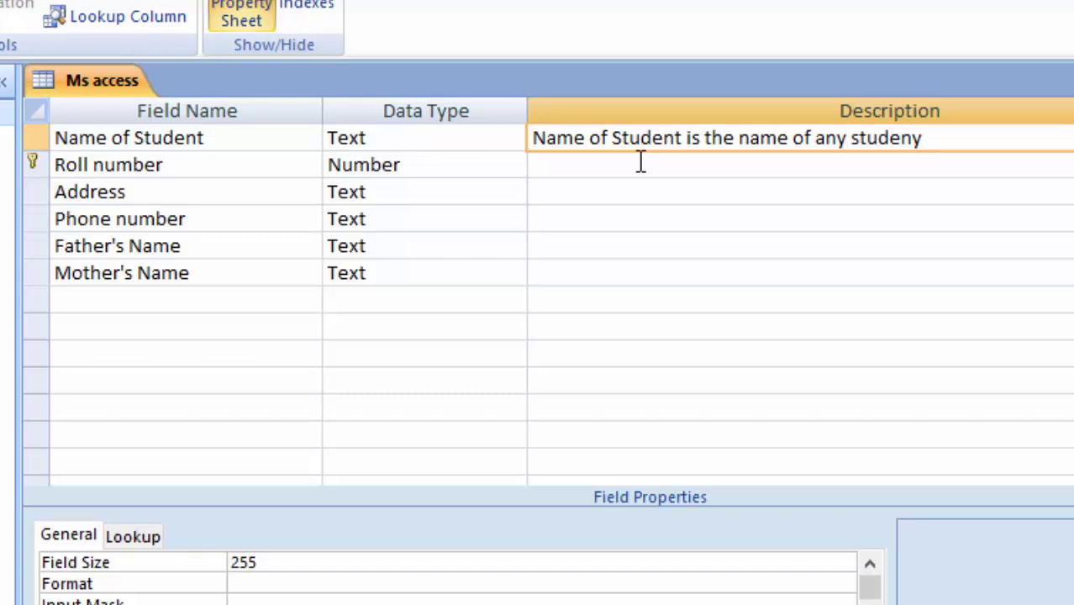
key("BackSpace")
type("t")
Describe Roll number as 'Roll number can not be same in one class', then save and show the datasheet
left_click(629, 165)
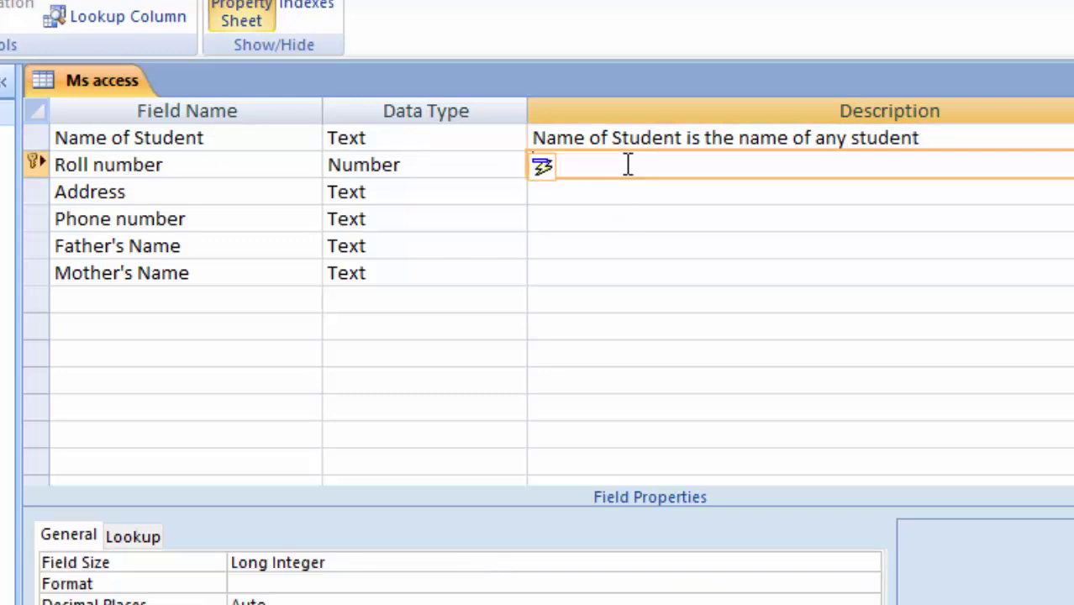
type("R")
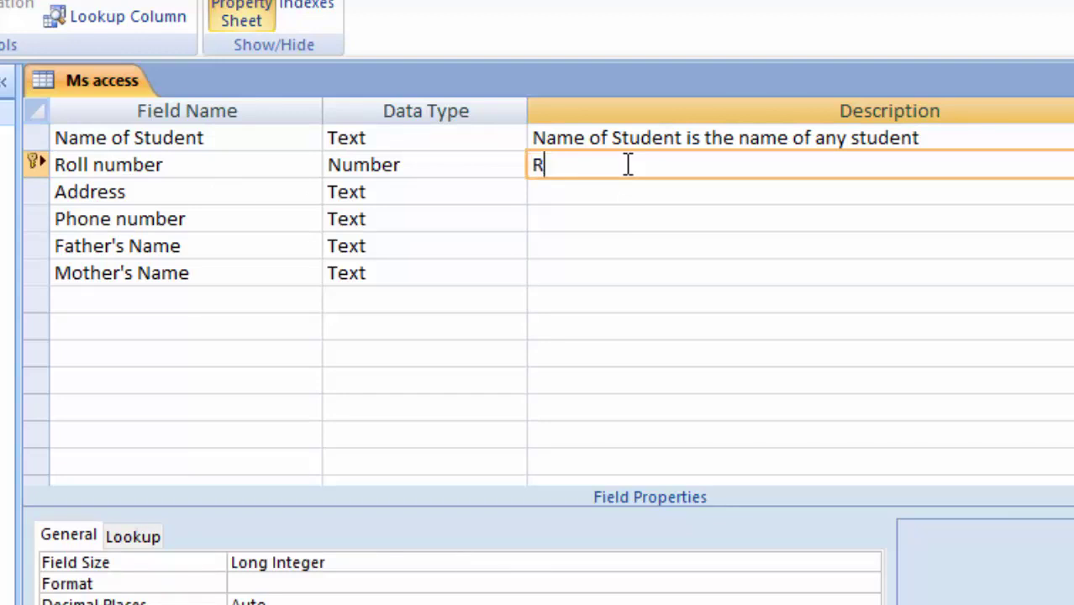
type("oll number ca")
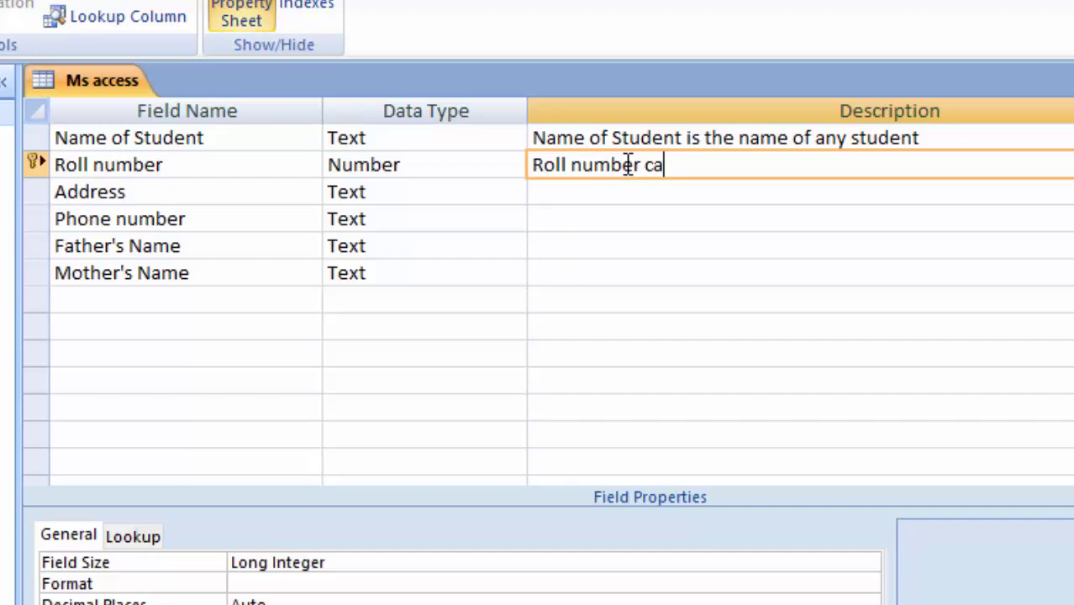
type("n not")
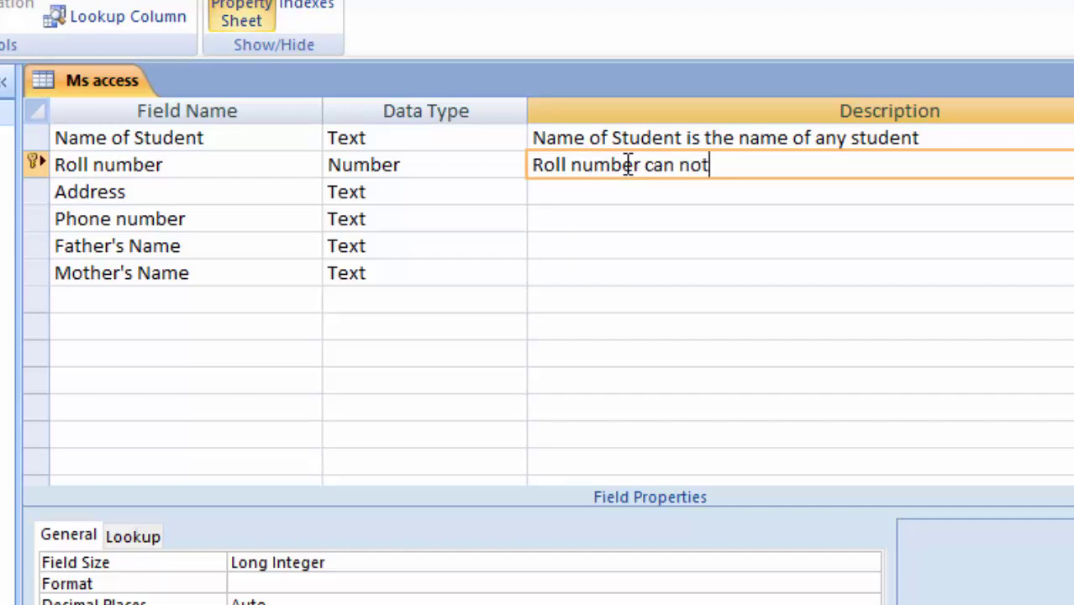
type(" be same in")
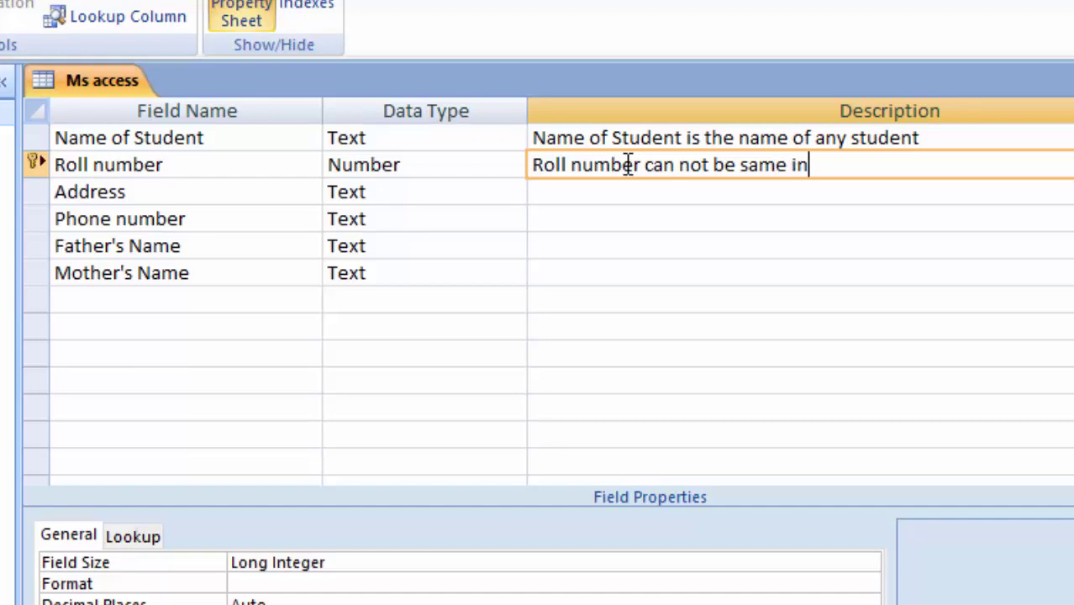
type(" one ca")
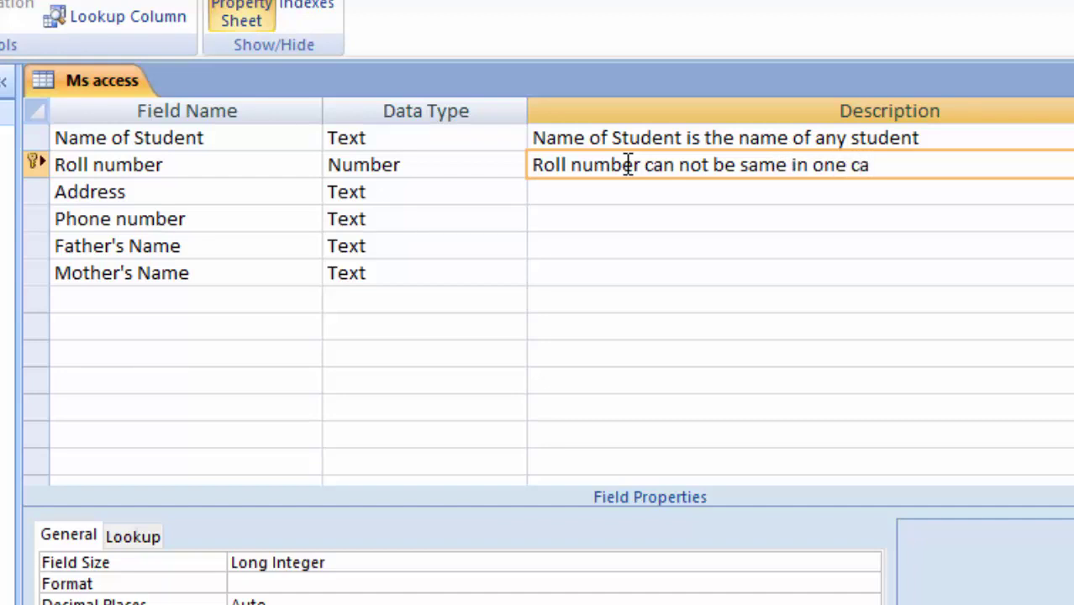
key("BackSpace")
type("lass")
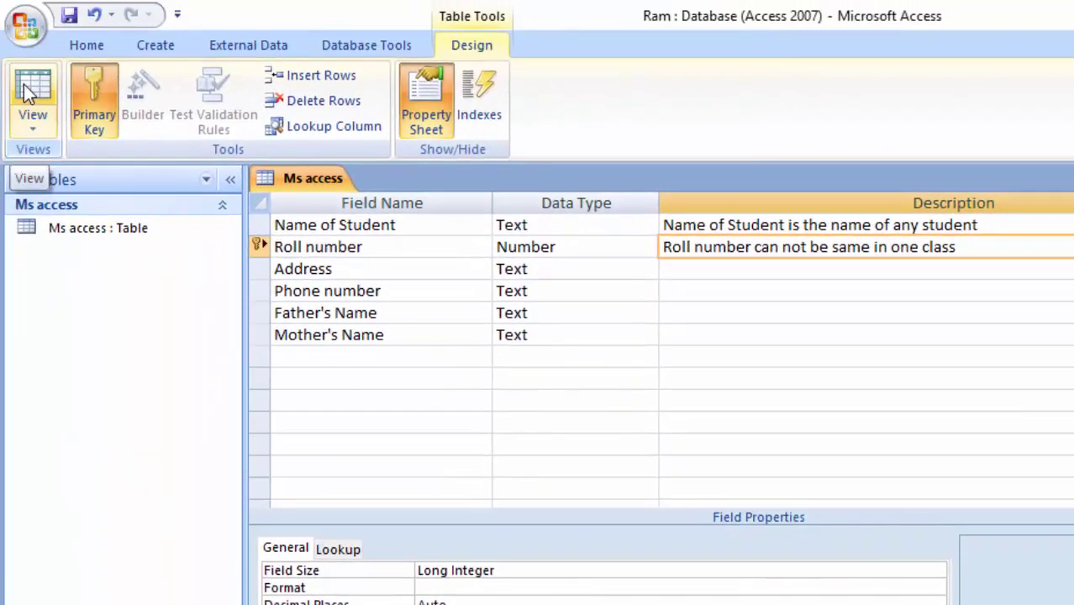
left_click(23, 84)
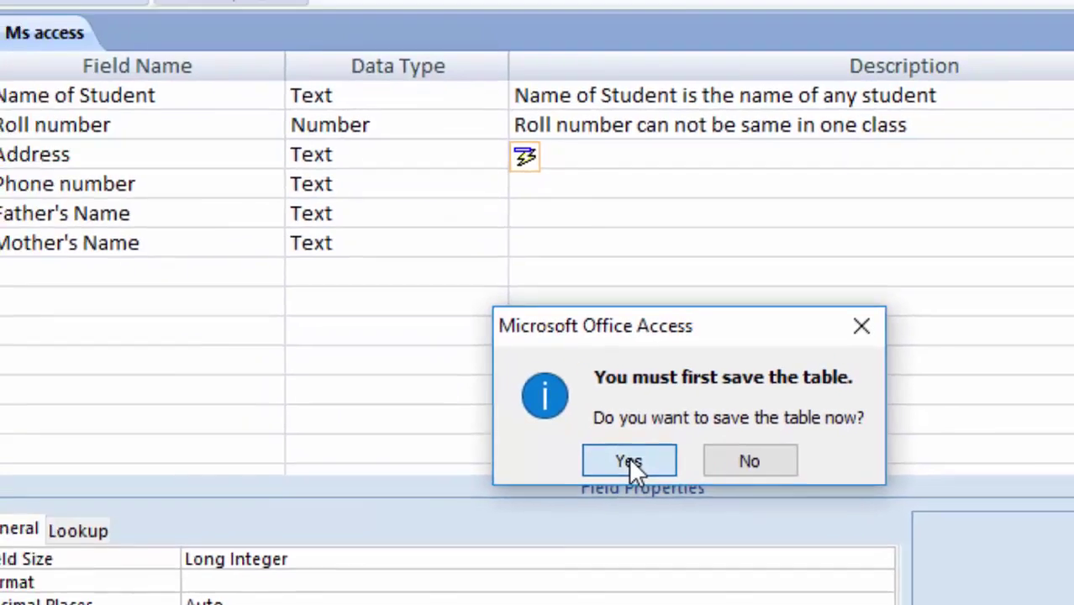
left_click(628, 461)
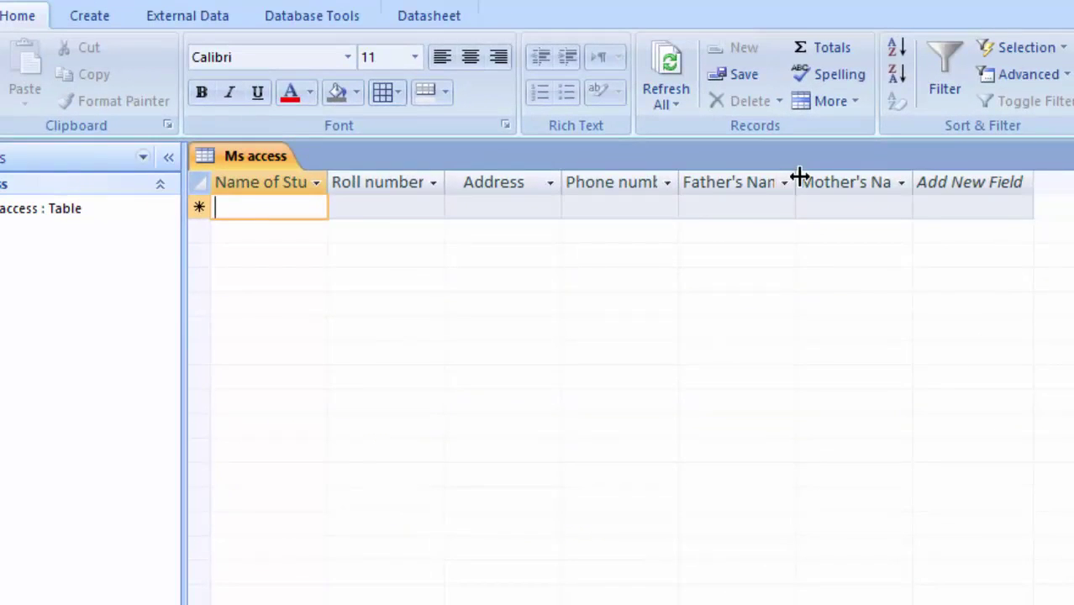
Auto-fit the Father's Name, Mother's Name, Phone number and Name of Student column widths
double_click(797, 182)
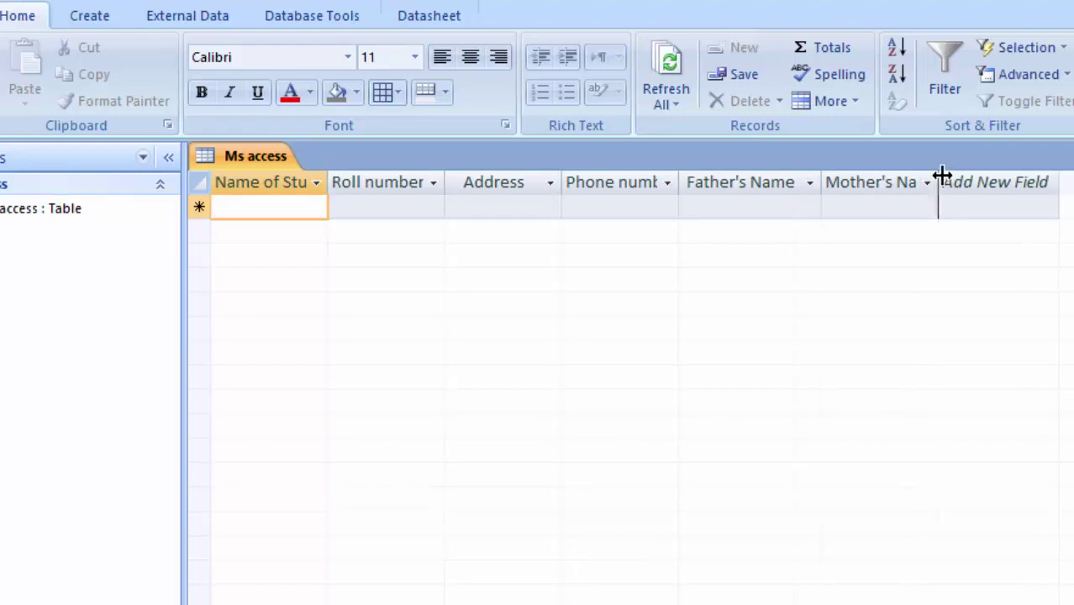
double_click(939, 181)
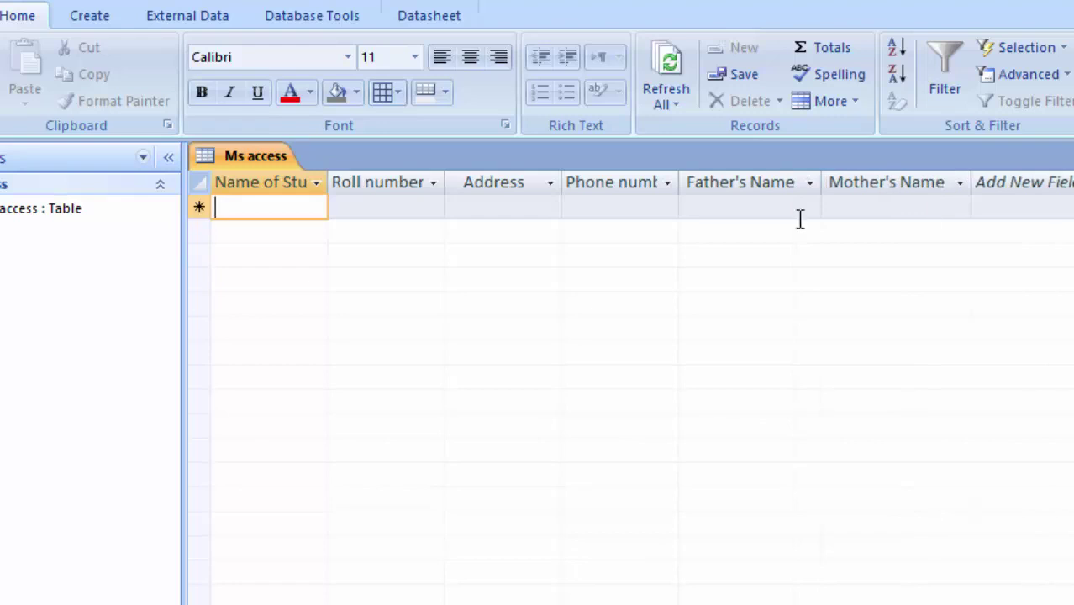
double_click(684, 185)
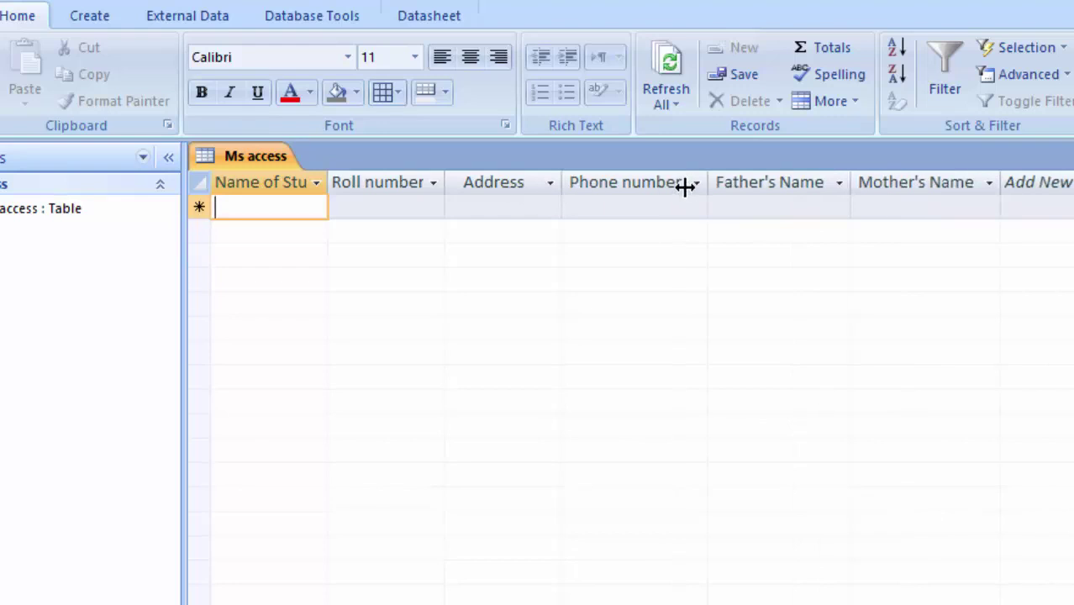
double_click(329, 182)
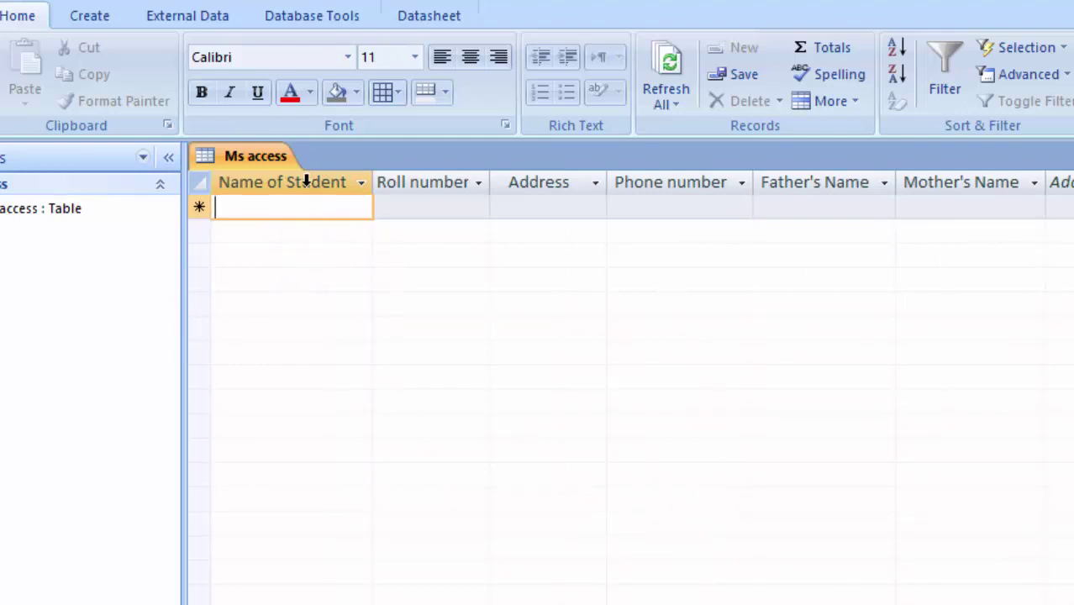
left_click(241, 181)
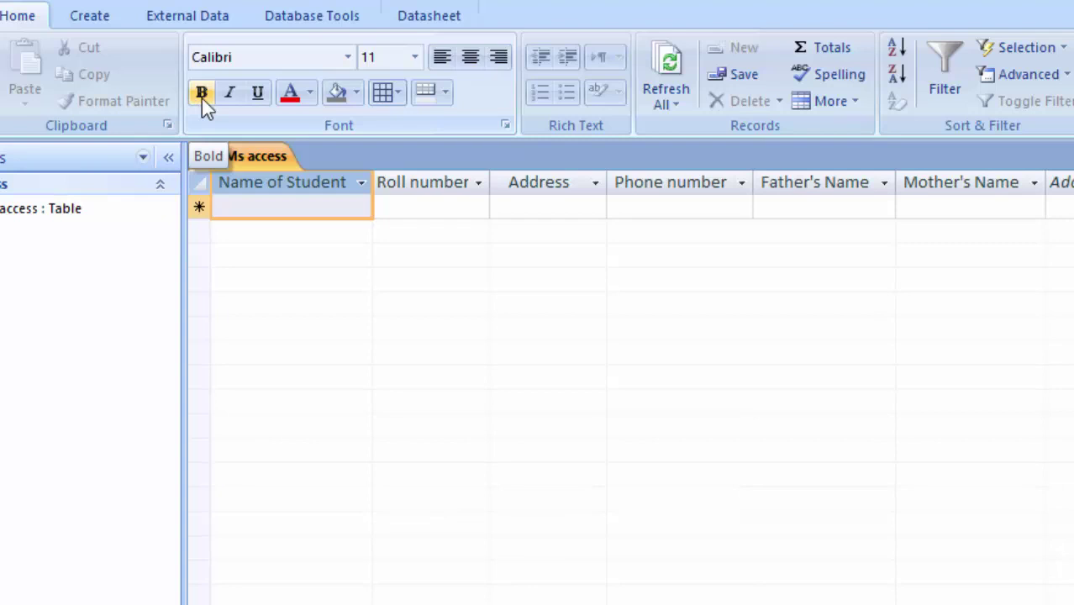
Make the datasheet text bold at font size 16
left_click(201, 97)
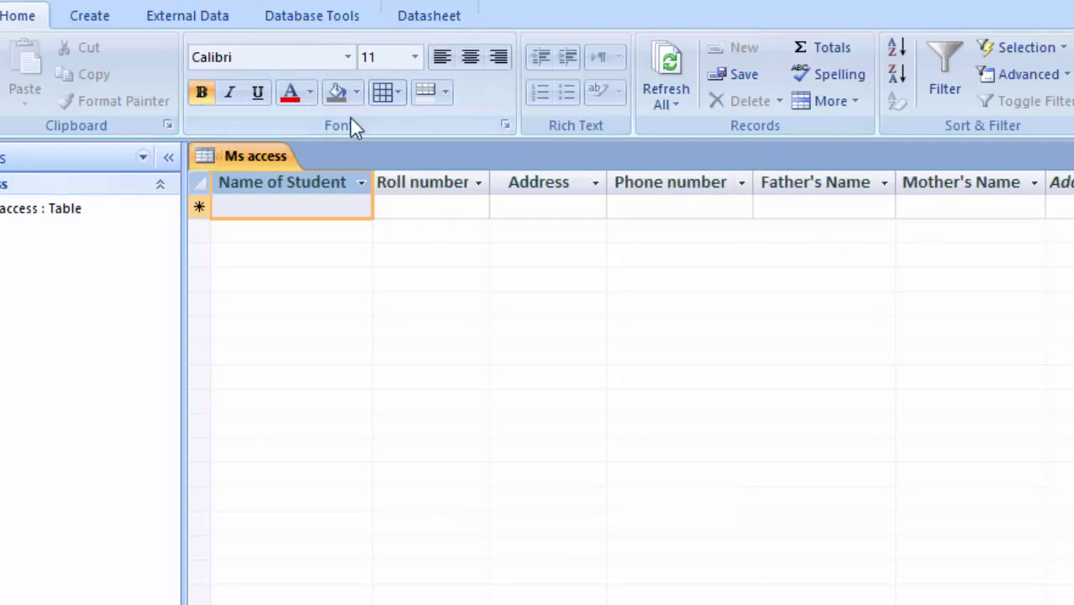
left_click(414, 59)
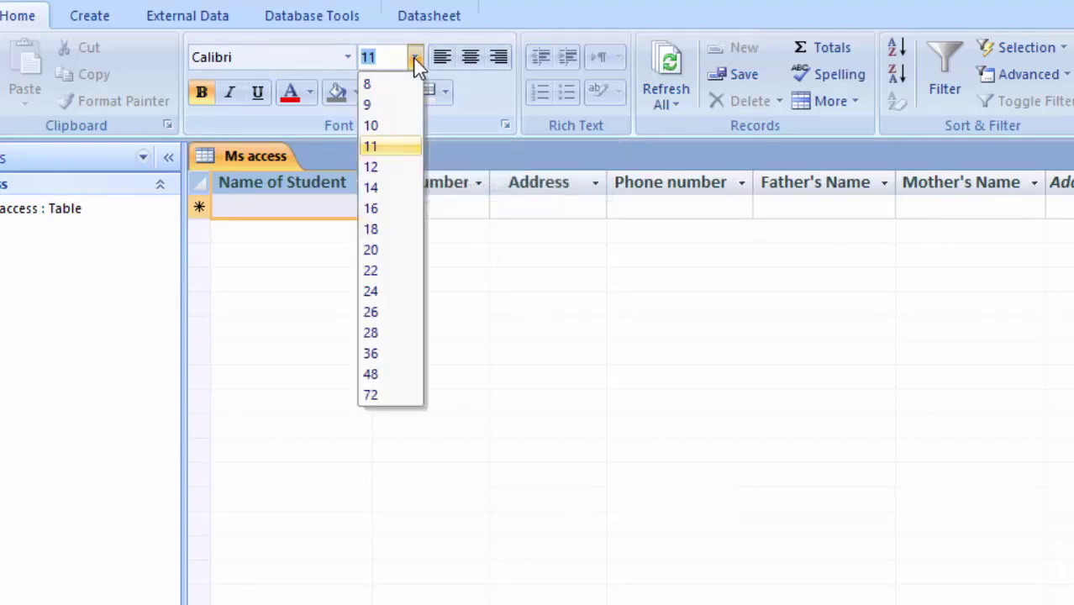
left_click(392, 208)
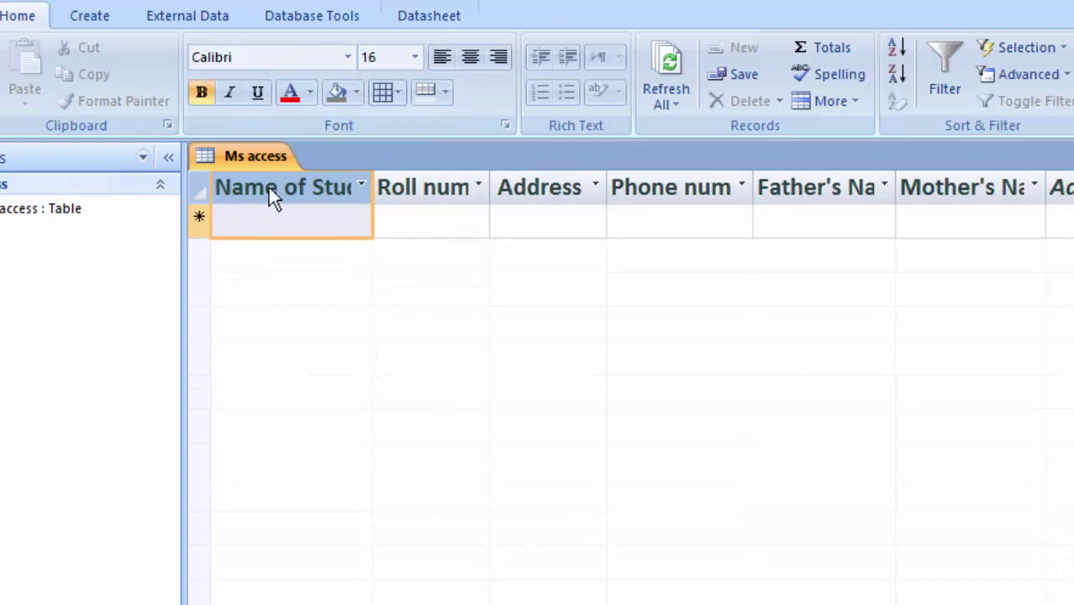
Auto-fit the Name of Student, Roll number, Phone number, Father's Name and Mother's Name columns
double_click(374, 189)
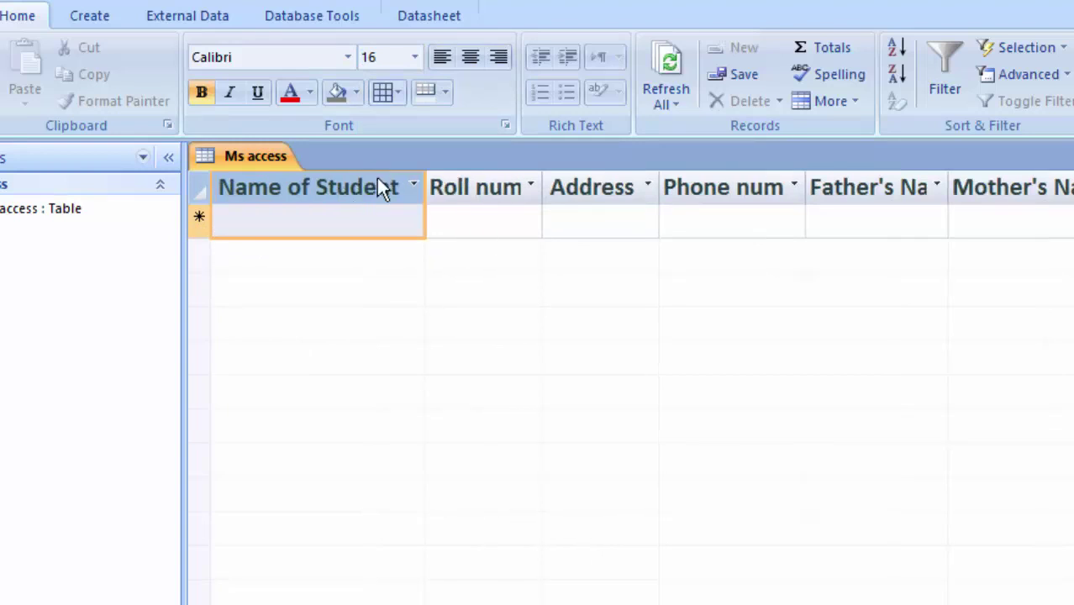
double_click(547, 177)
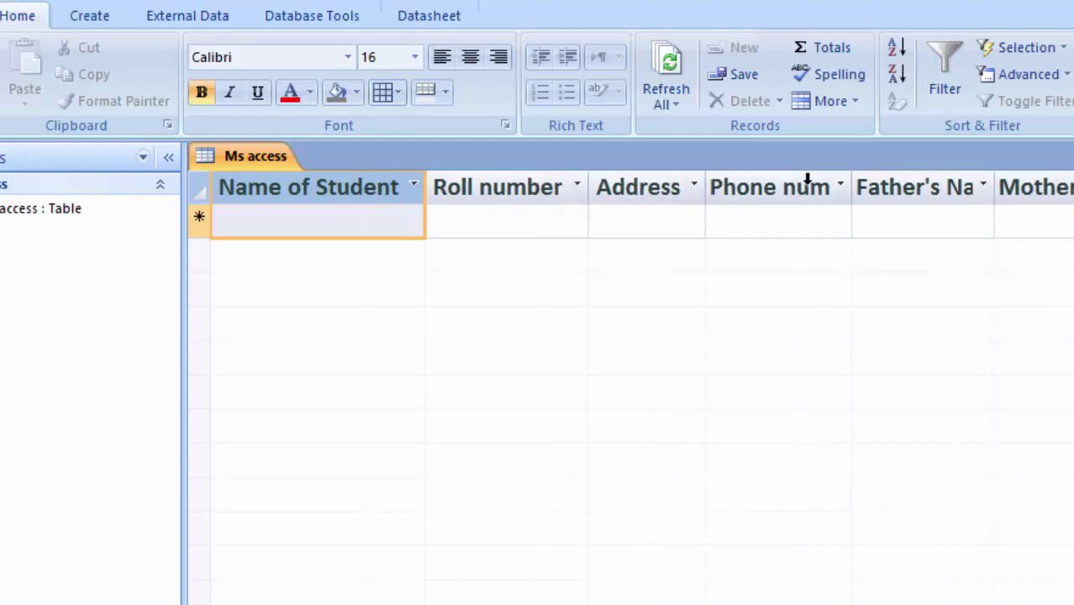
double_click(851, 177)
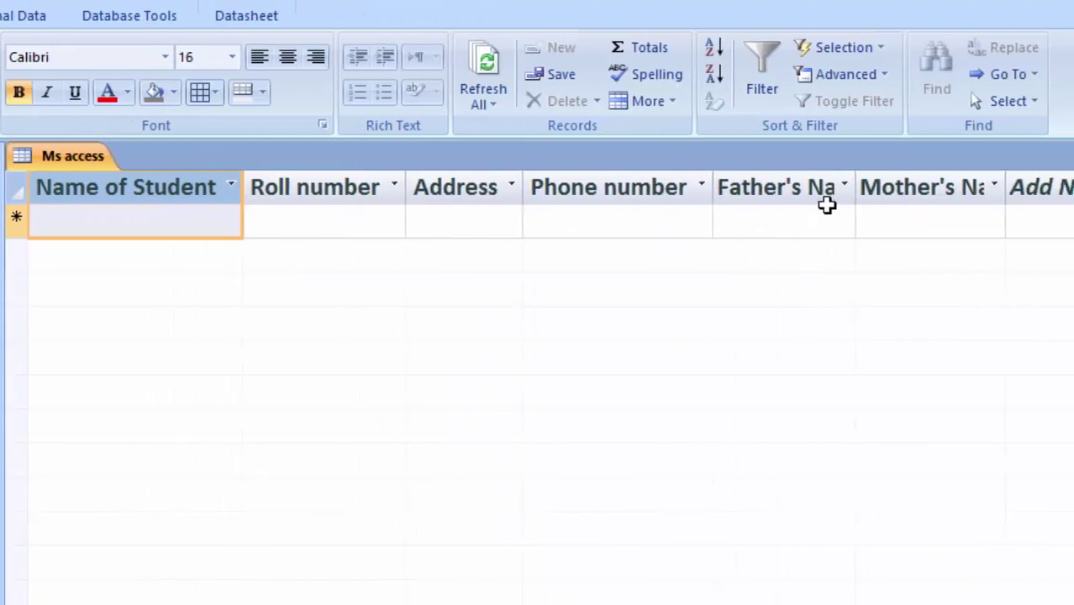
double_click(855, 177)
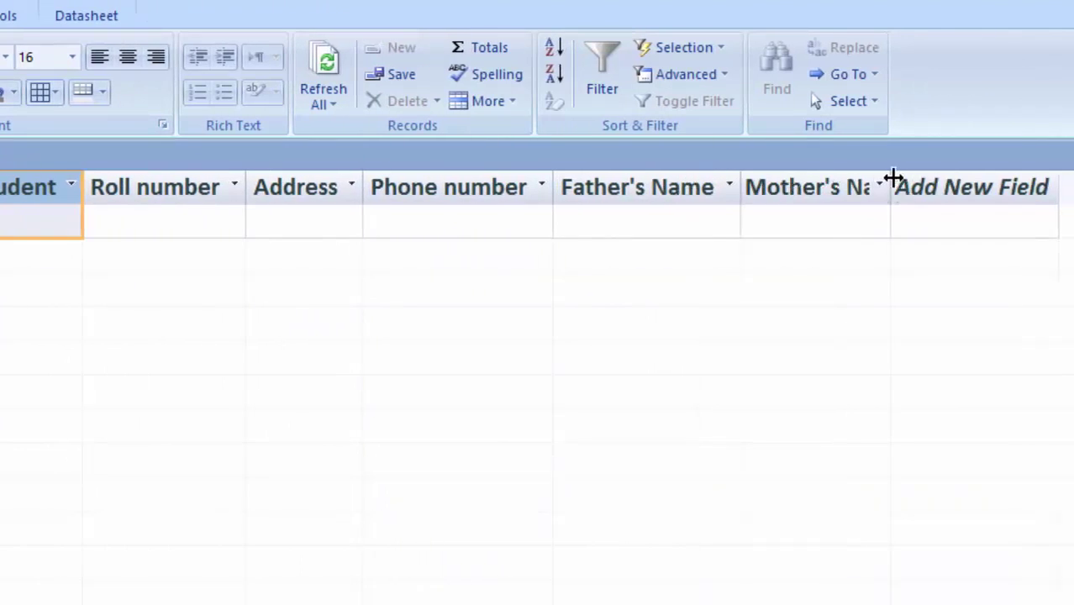
double_click(892, 179)
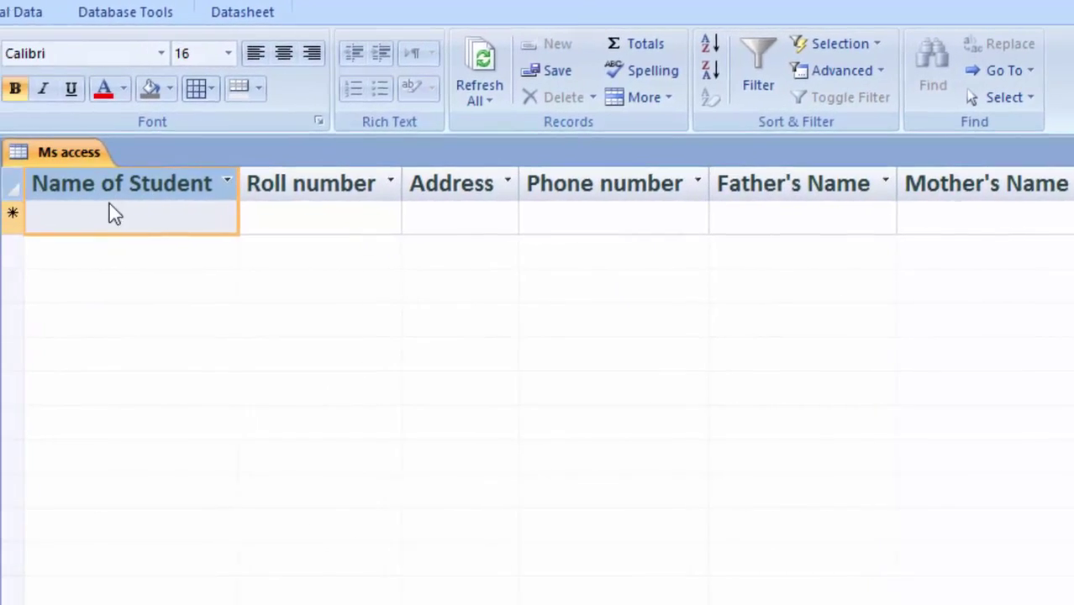
Enter the first student's name, roll number 1 and address in the first record
left_click(115, 215)
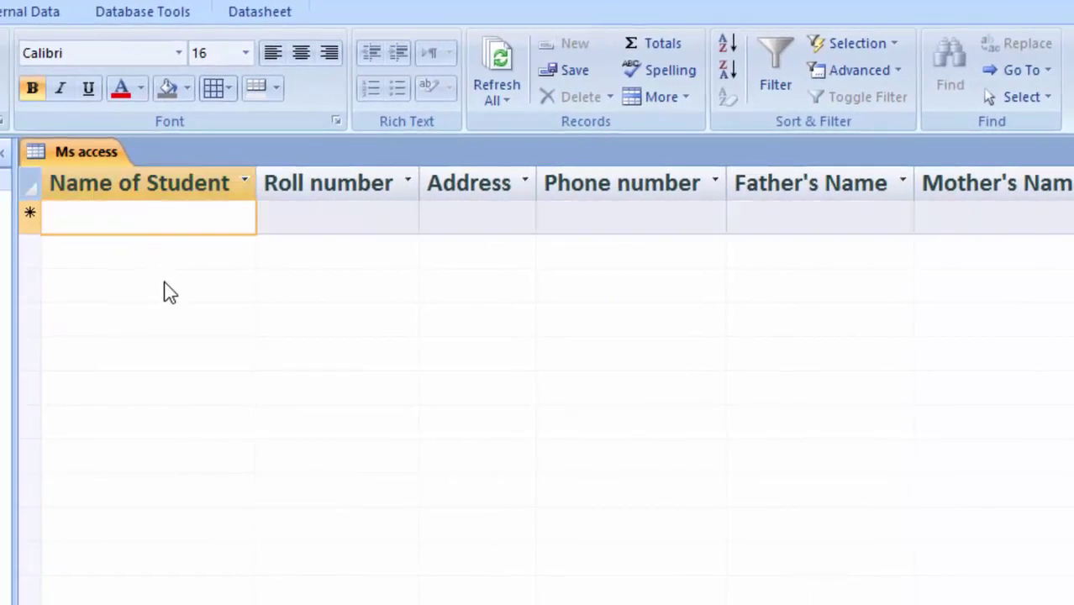
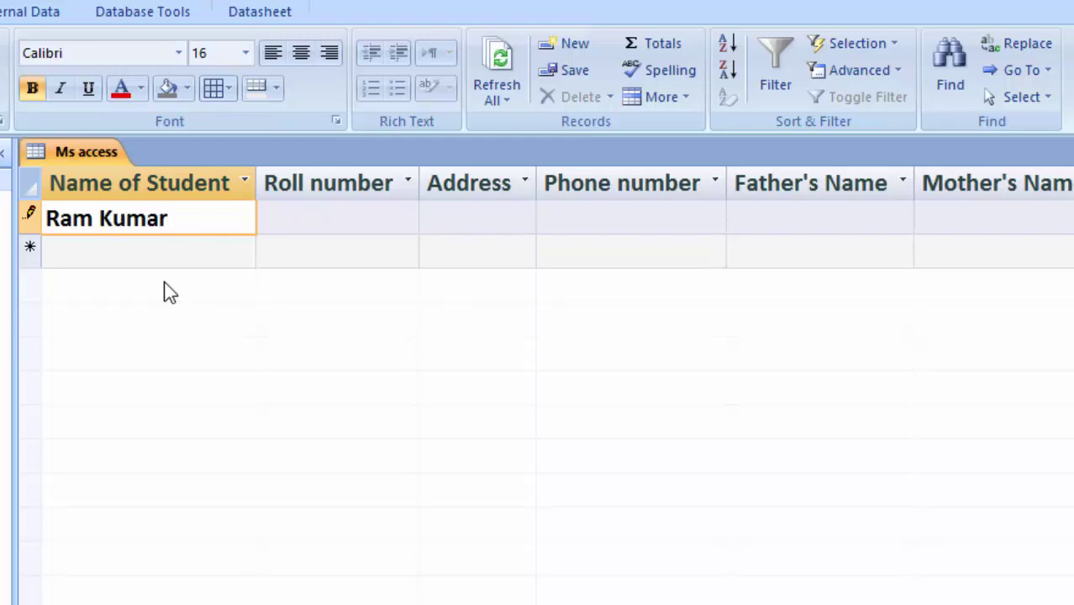
key("Tab")
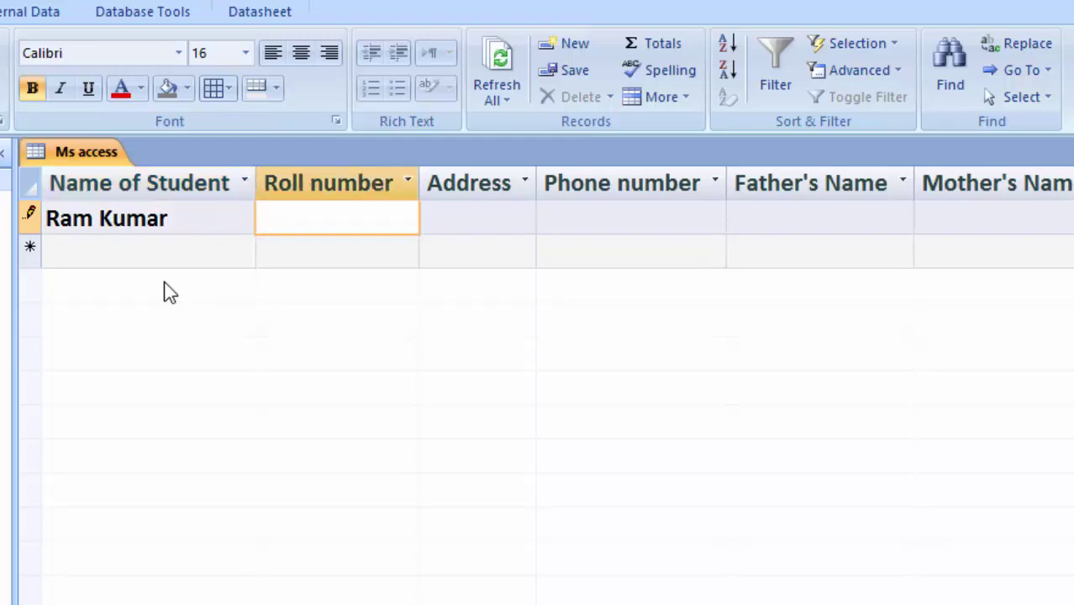
type("1")
key("Tab")
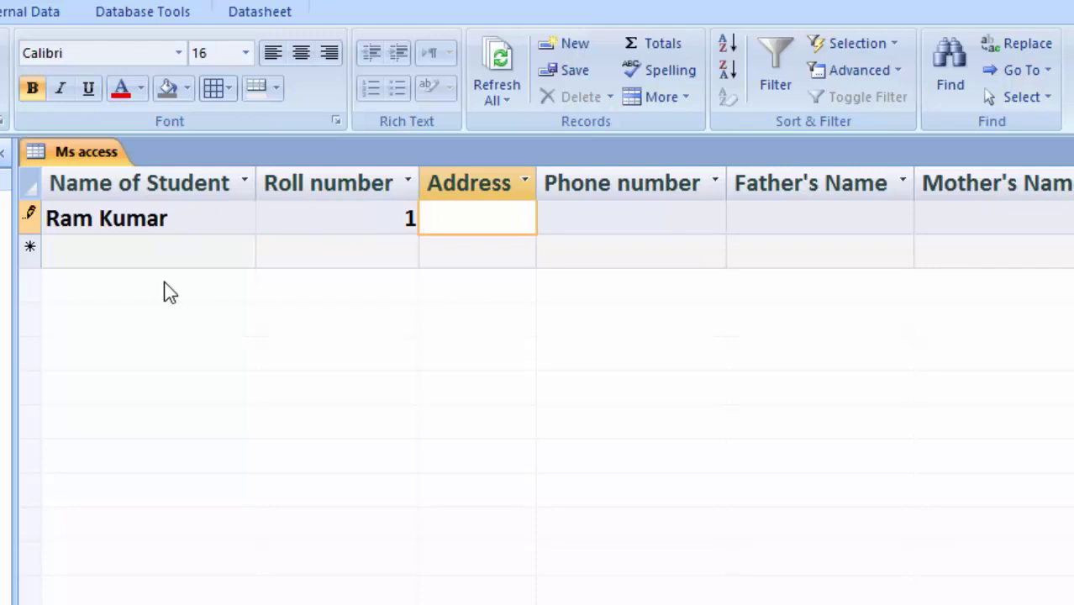
type("New cio")
key("BackSpace")
key("BackSpace")
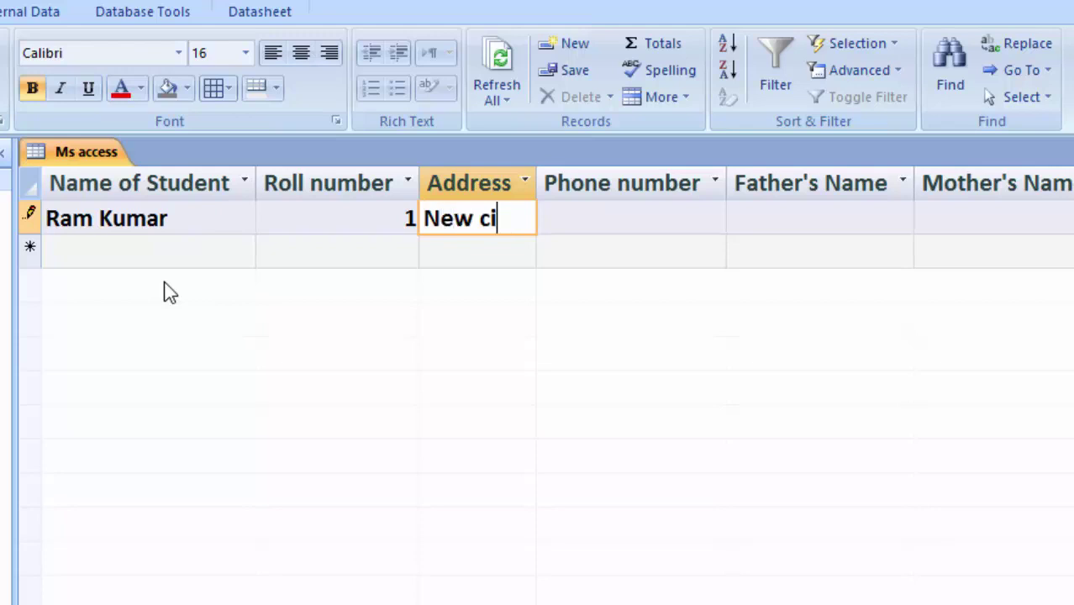
type("olon")
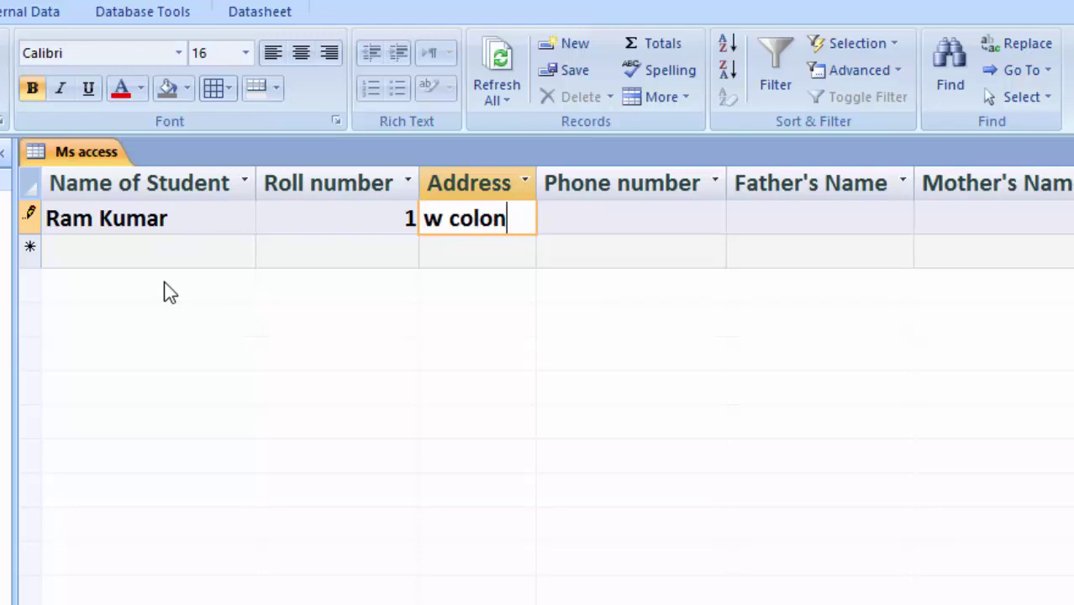
type("y Deoria")
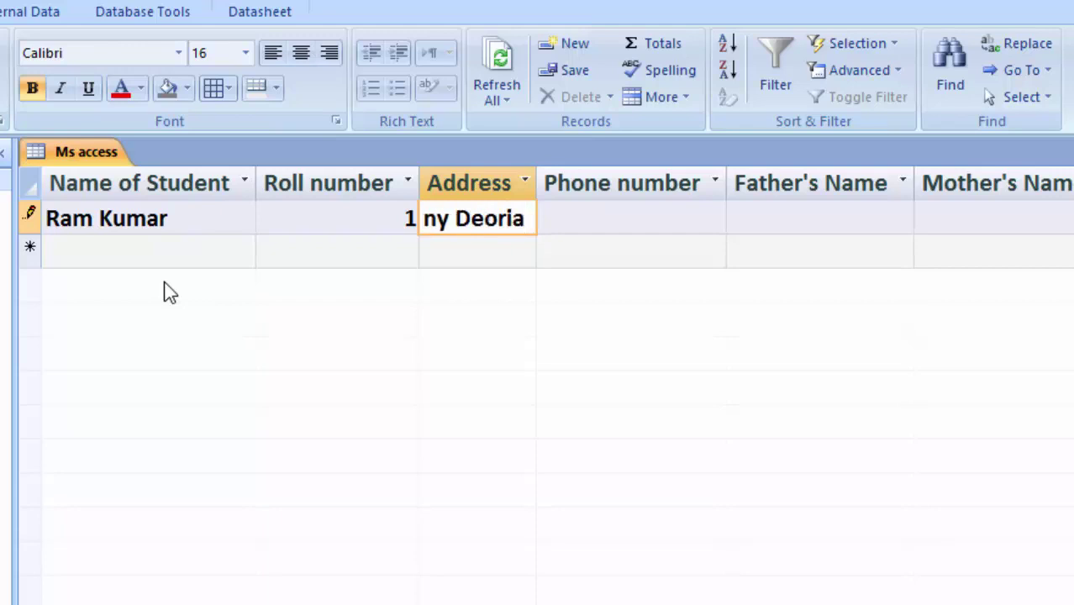
key("Tab")
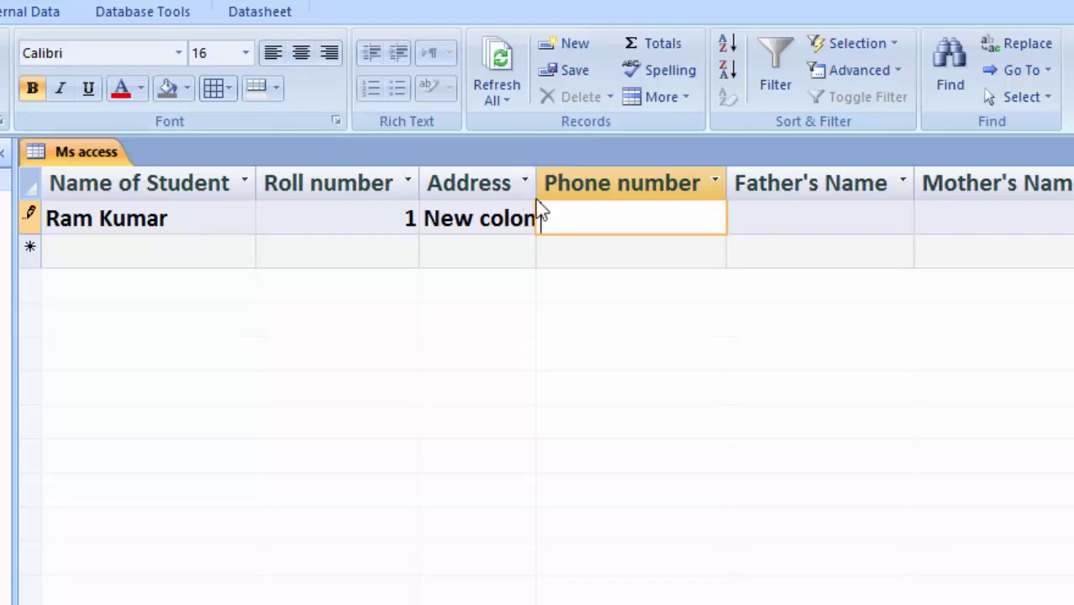
Widen the Address column and fill in the phone number, father's and mother's names
left_click_drag(536, 180, 645, 244)
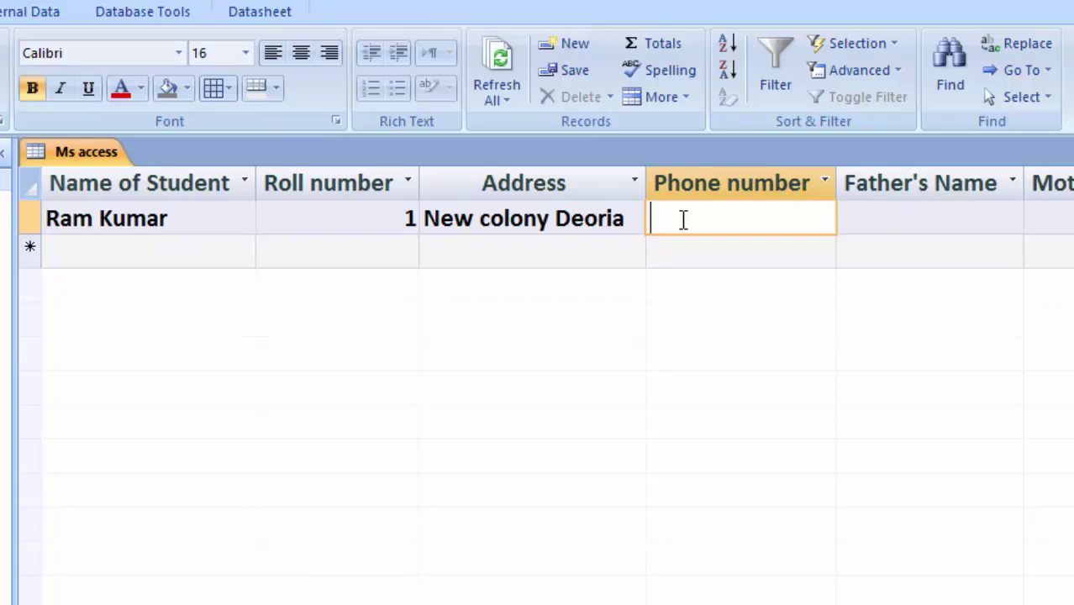
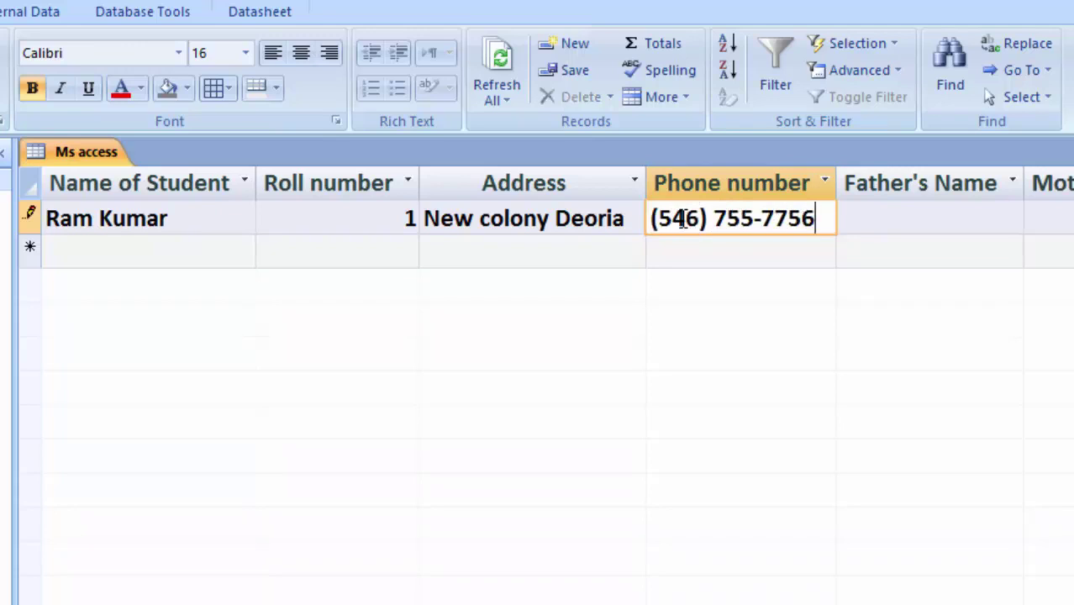
left_click(900, 214)
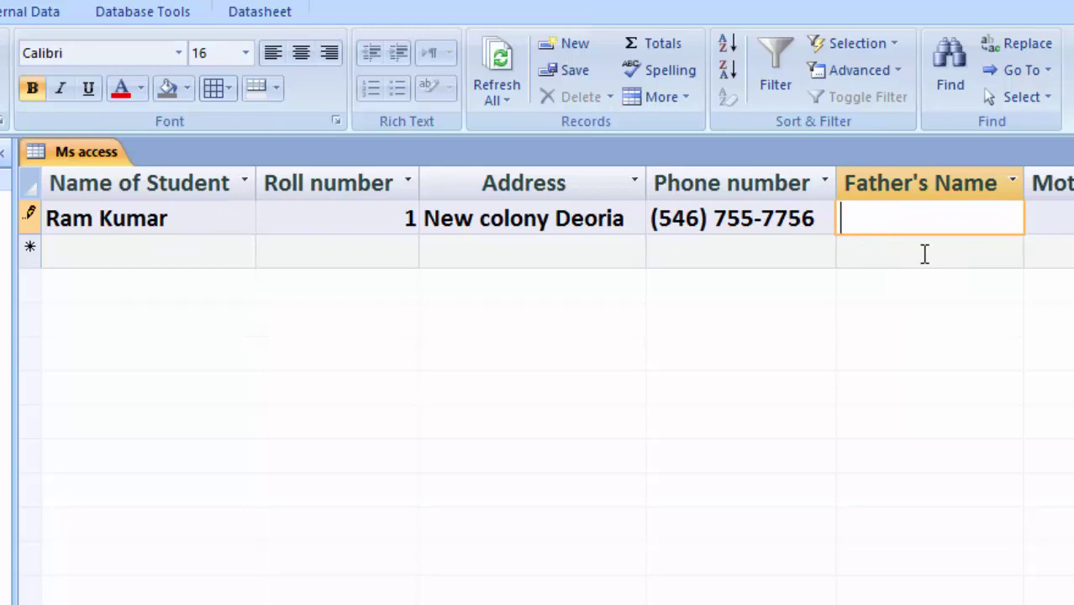
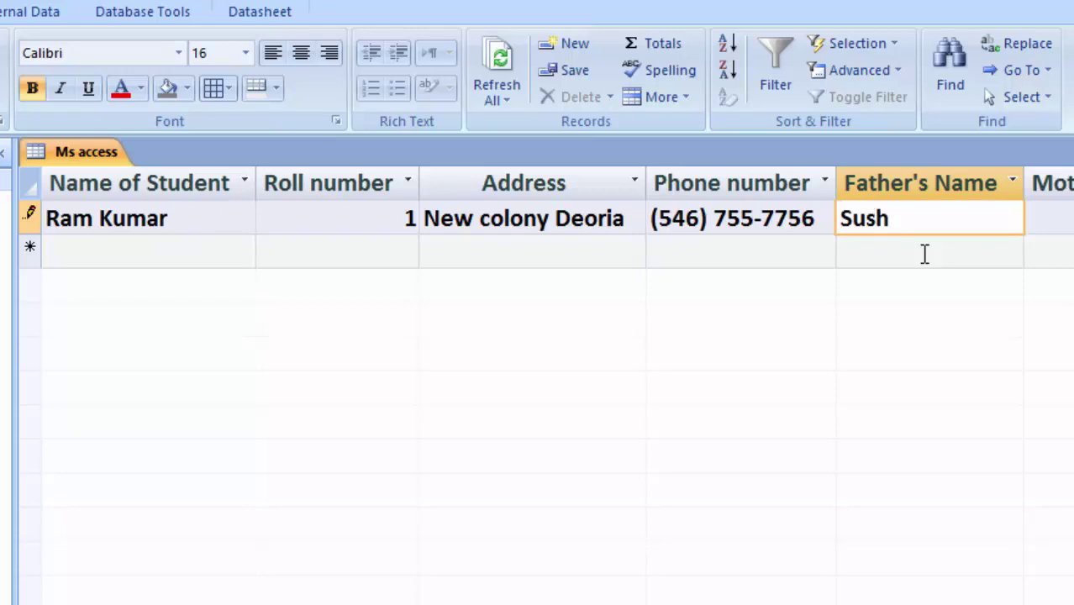
key("Tab")
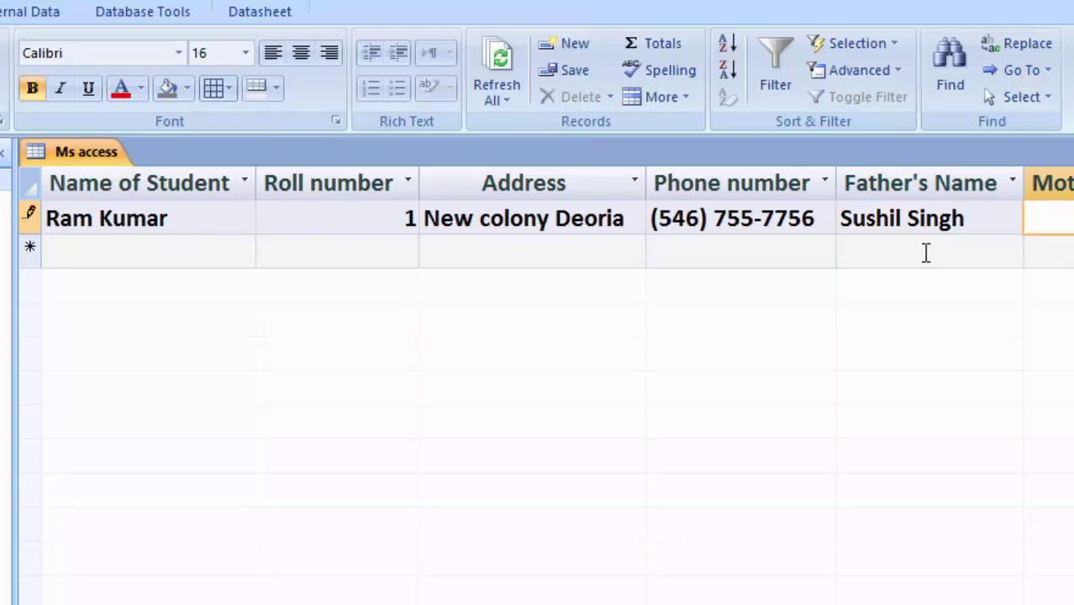
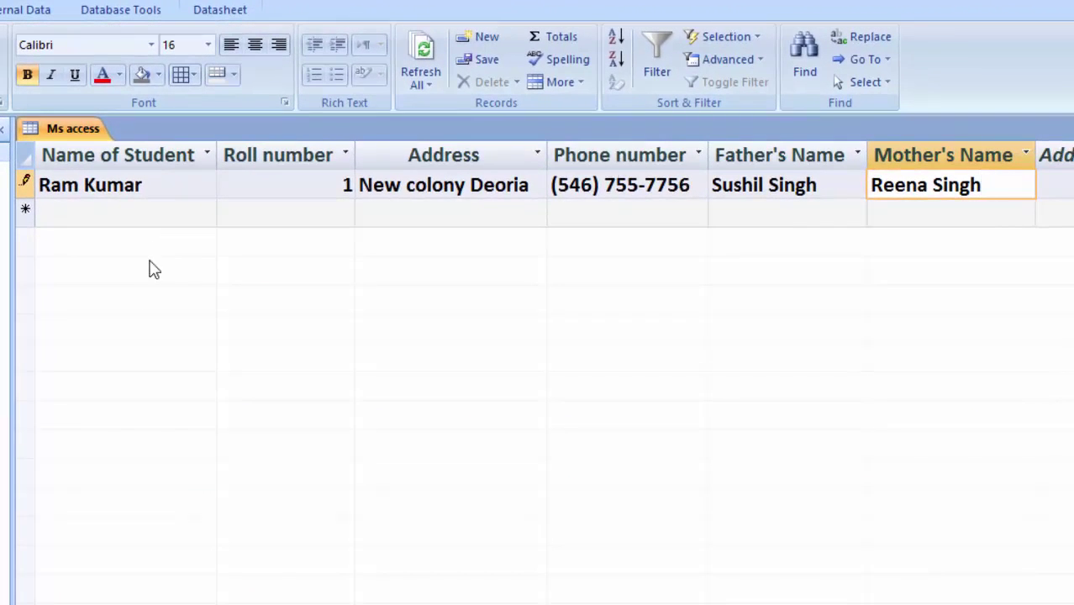
Start a second record with the student's name, roll number 1 and address
left_click(129, 211)
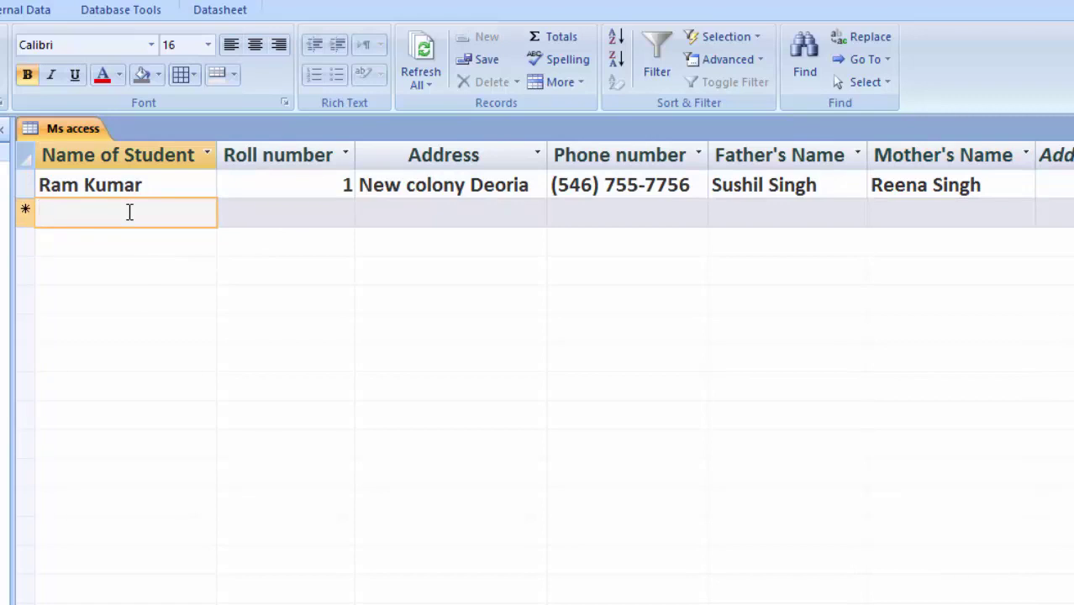
type("Avan")
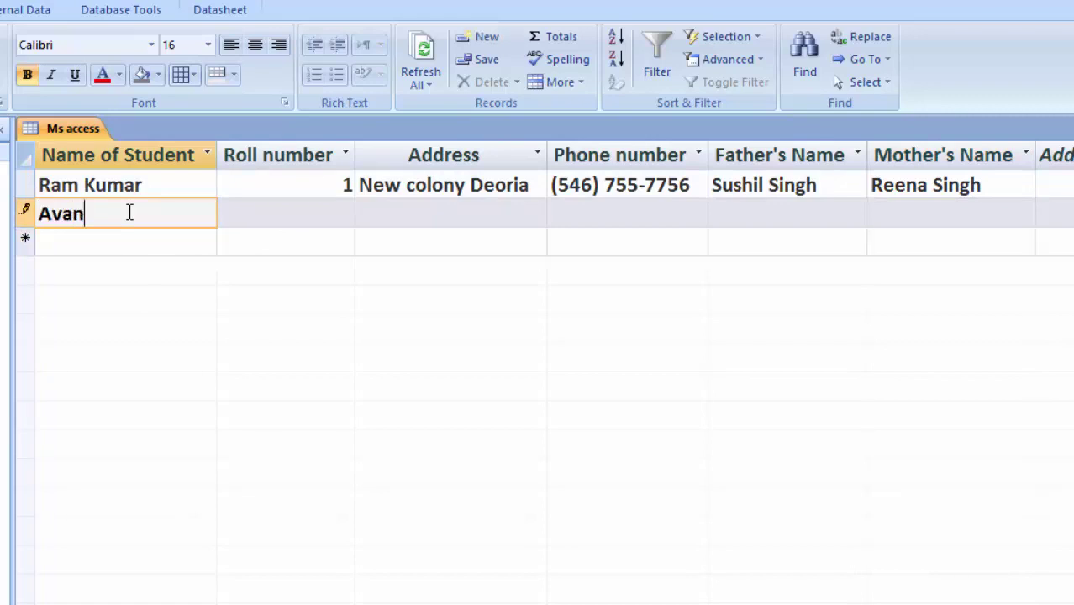
type("ish")
key("Tab")
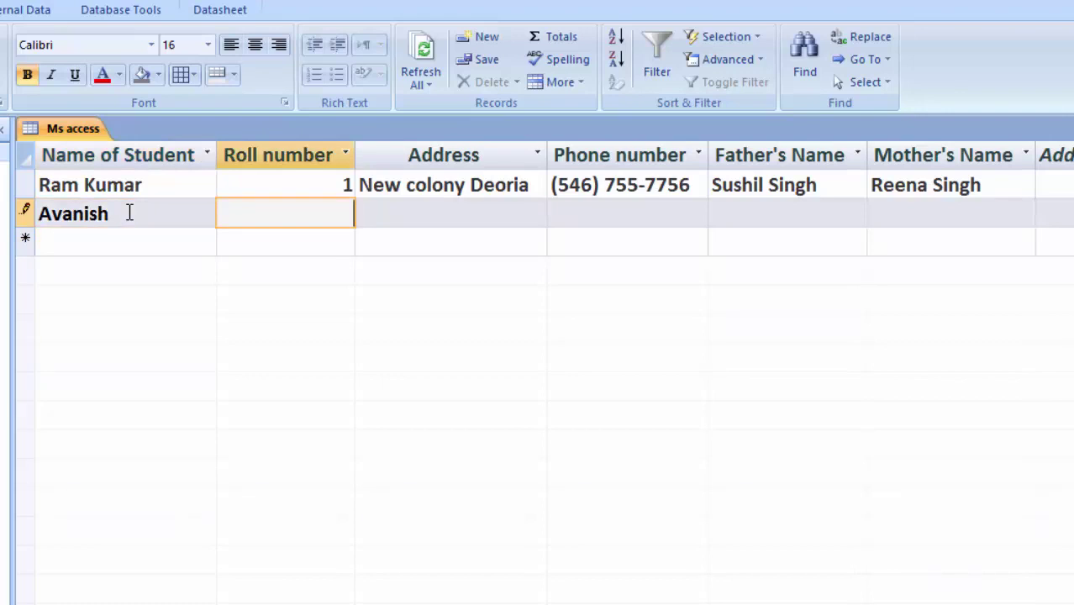
type("1")
key("Tab")
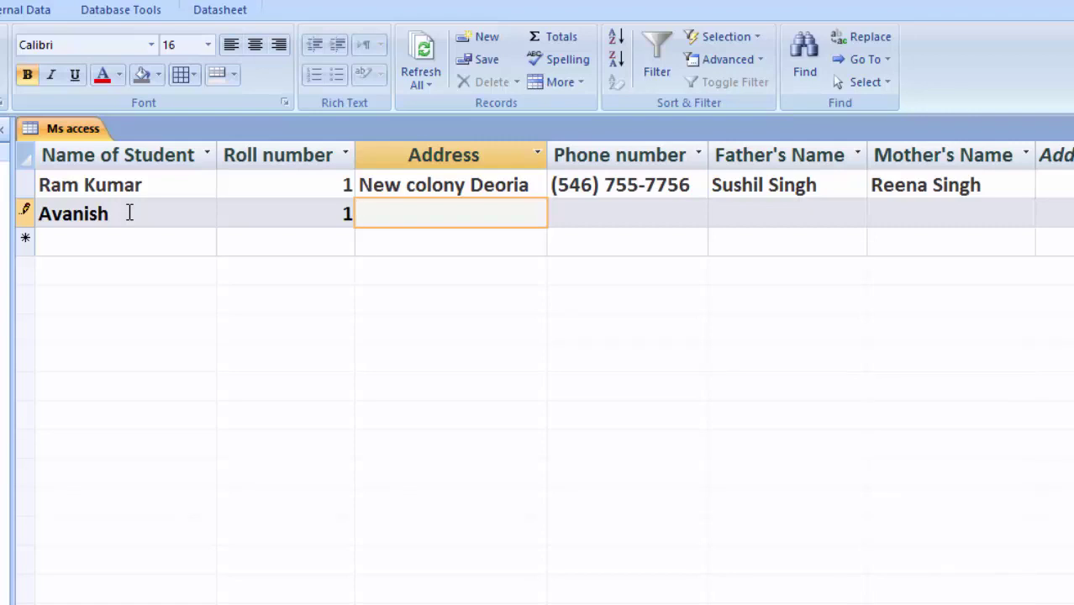
type("Ragha")
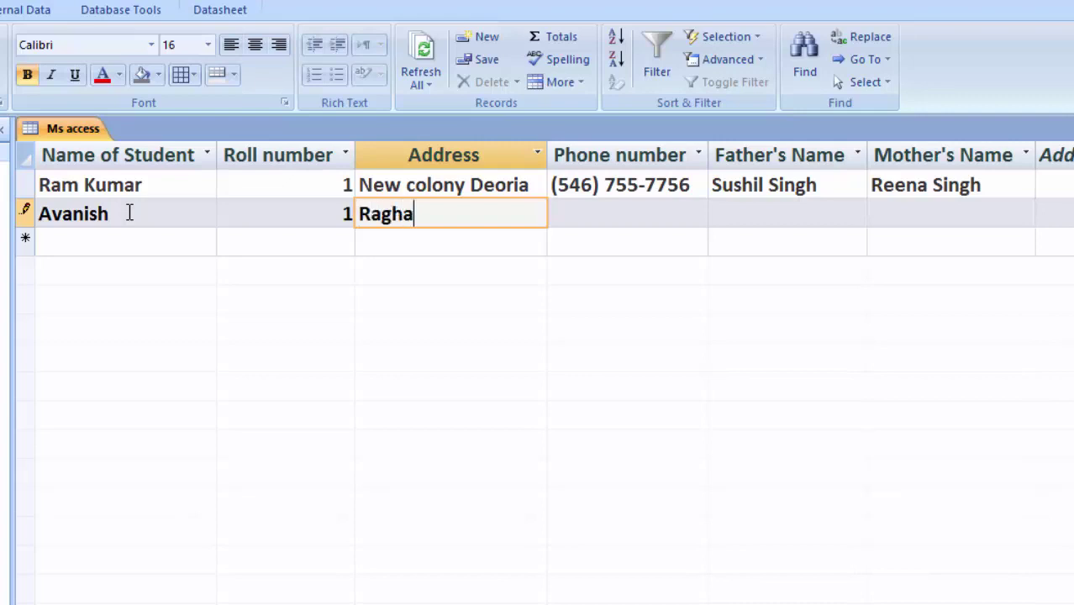
type("v Nagar D")
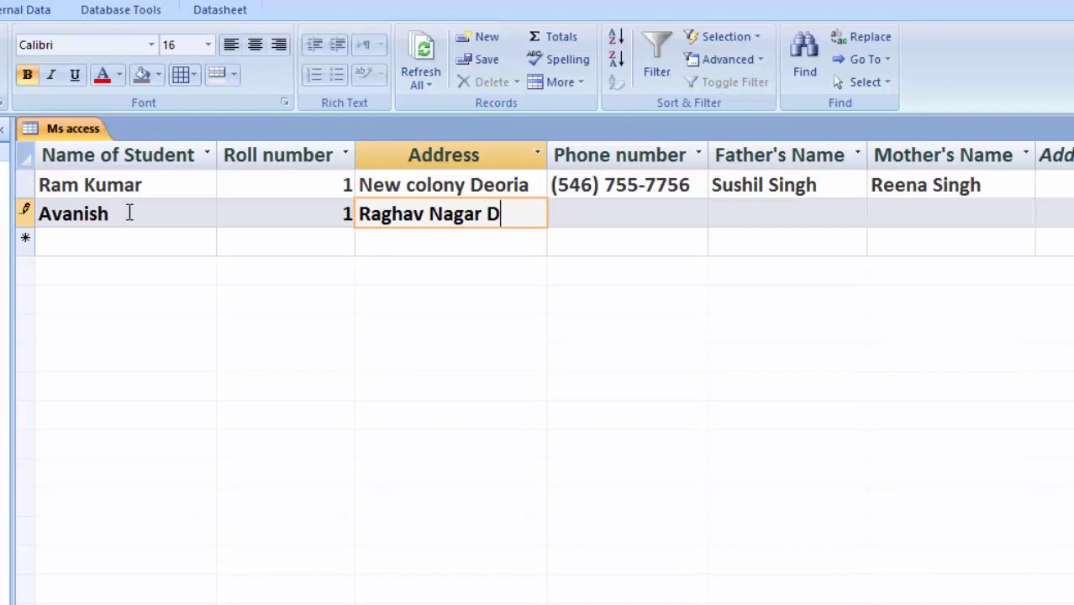
type("eoria")
Add the second student's phone number and parents' names, then try saving the record
key("Tab")
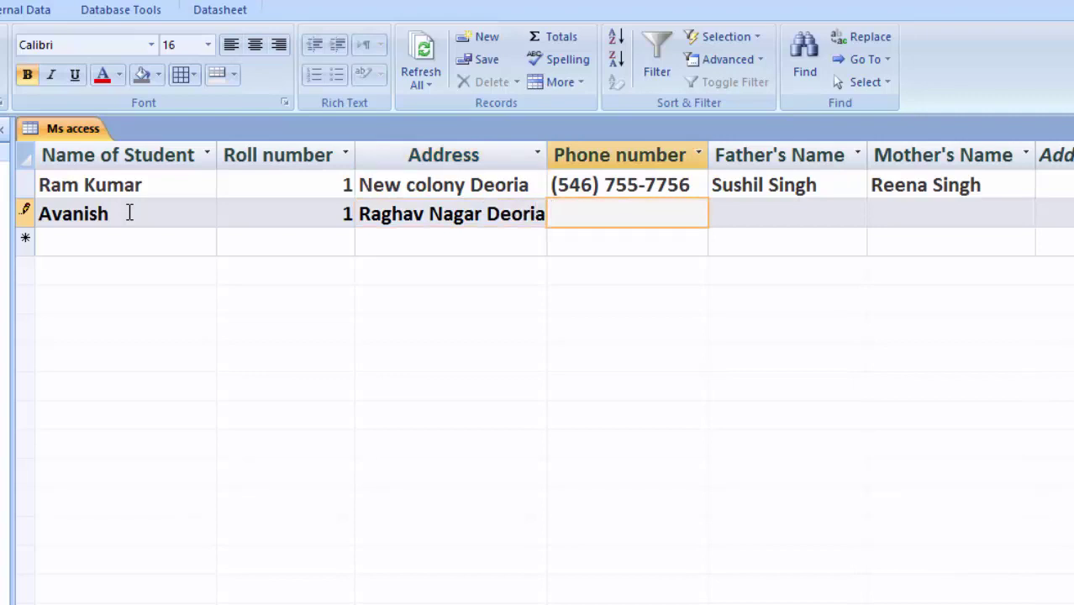
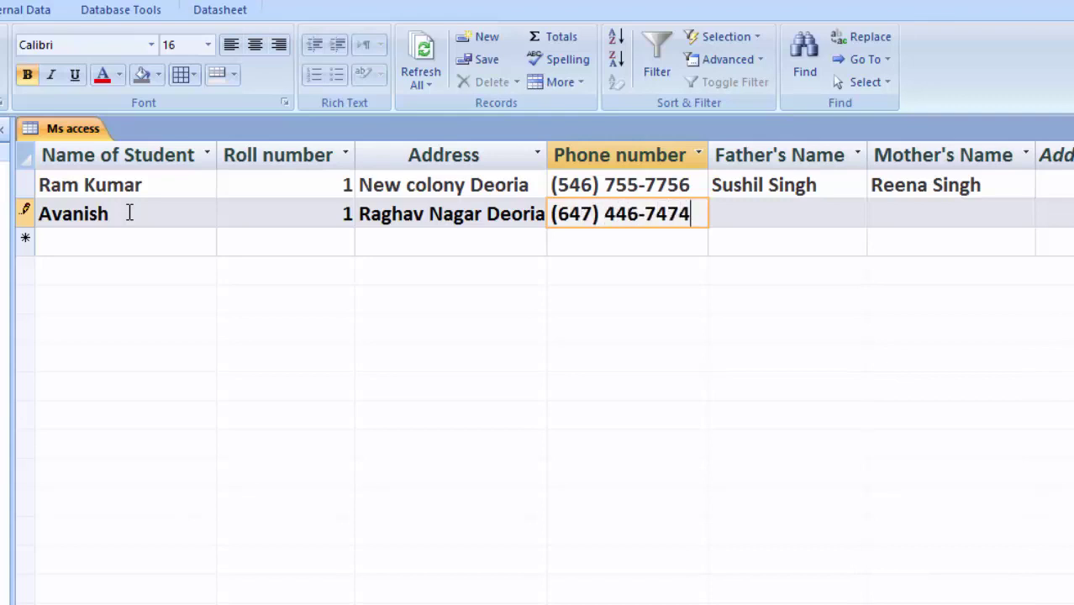
key("Tab")
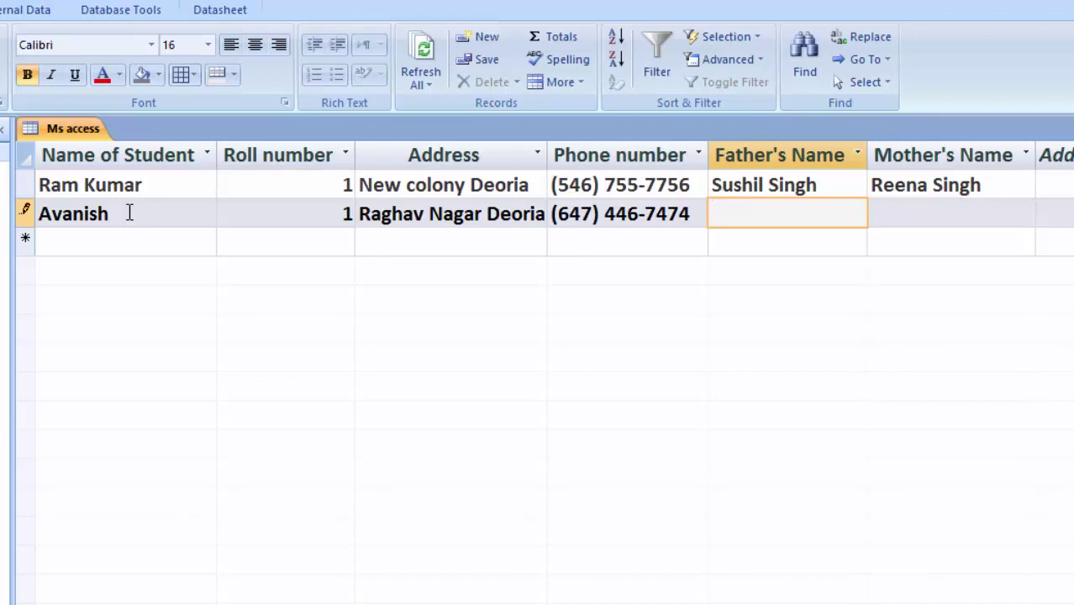
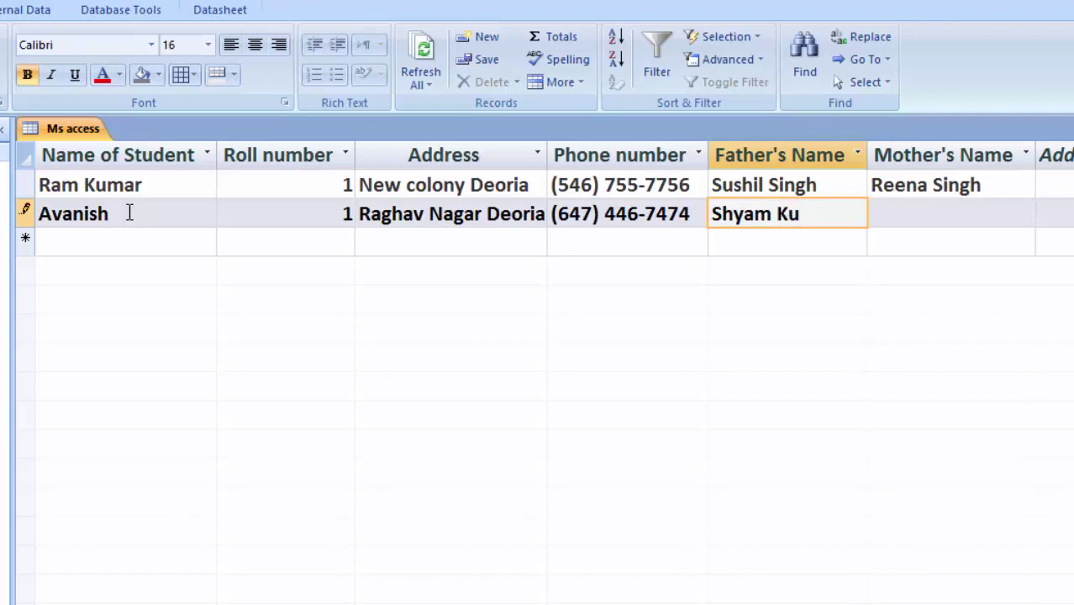
key("Tab")
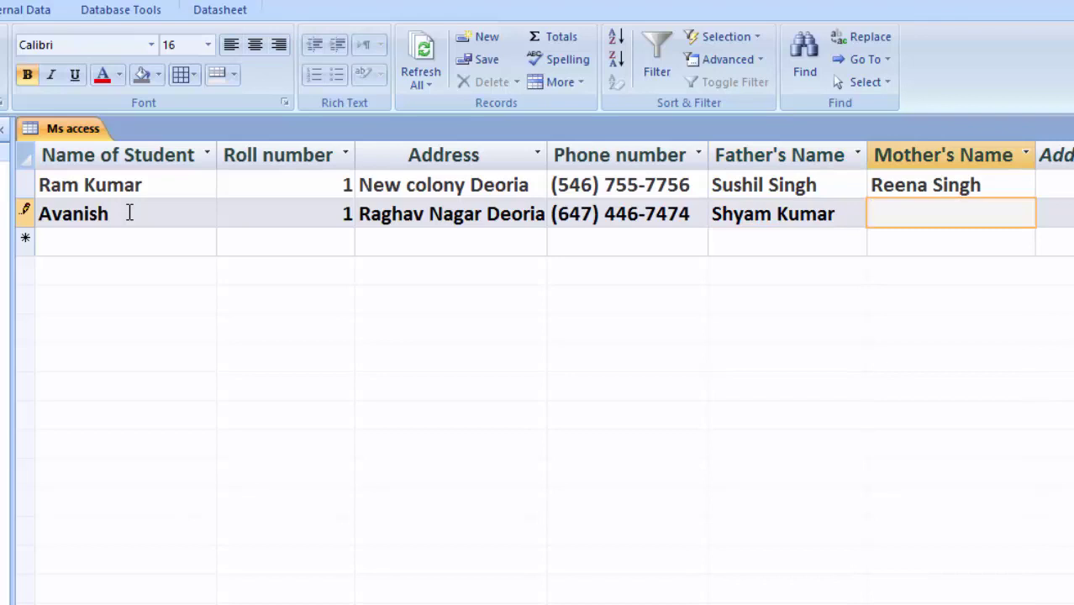
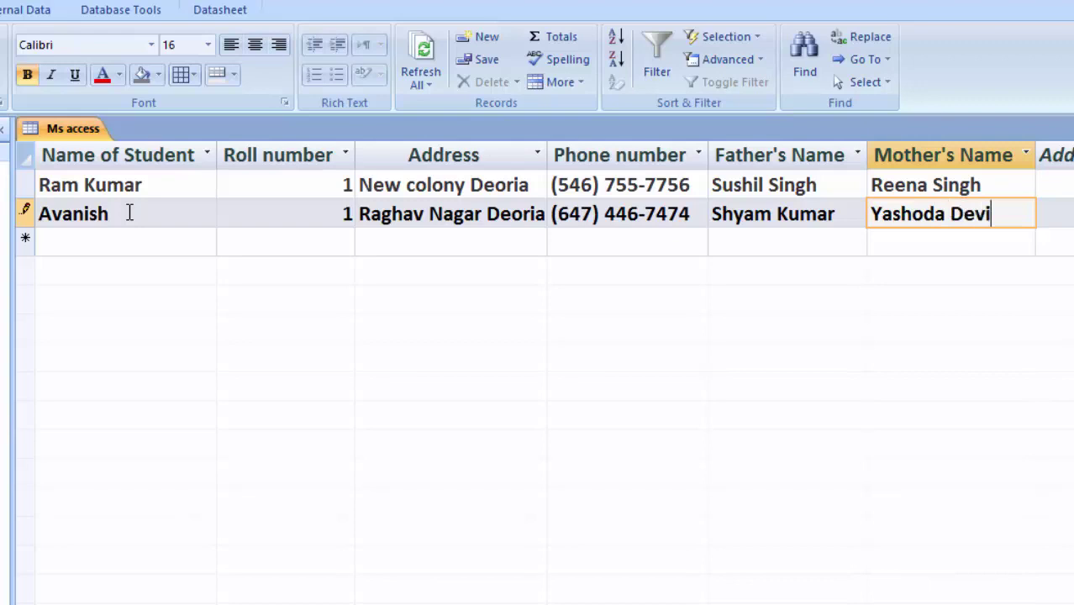
key("Return")
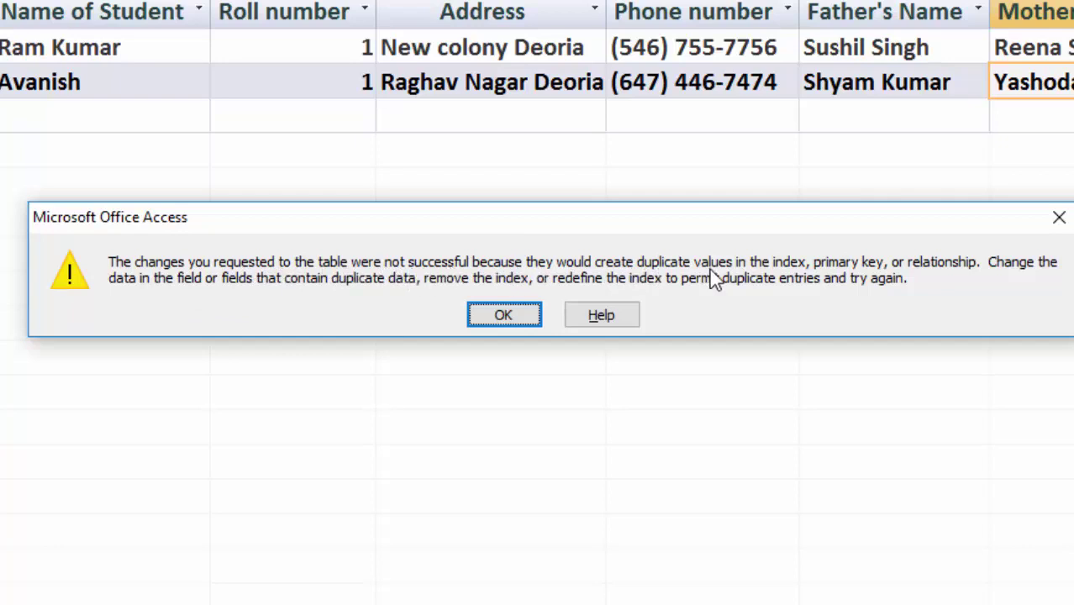
Dismiss the duplicate-value error and change the second student's roll number to 2
left_click(536, 322)
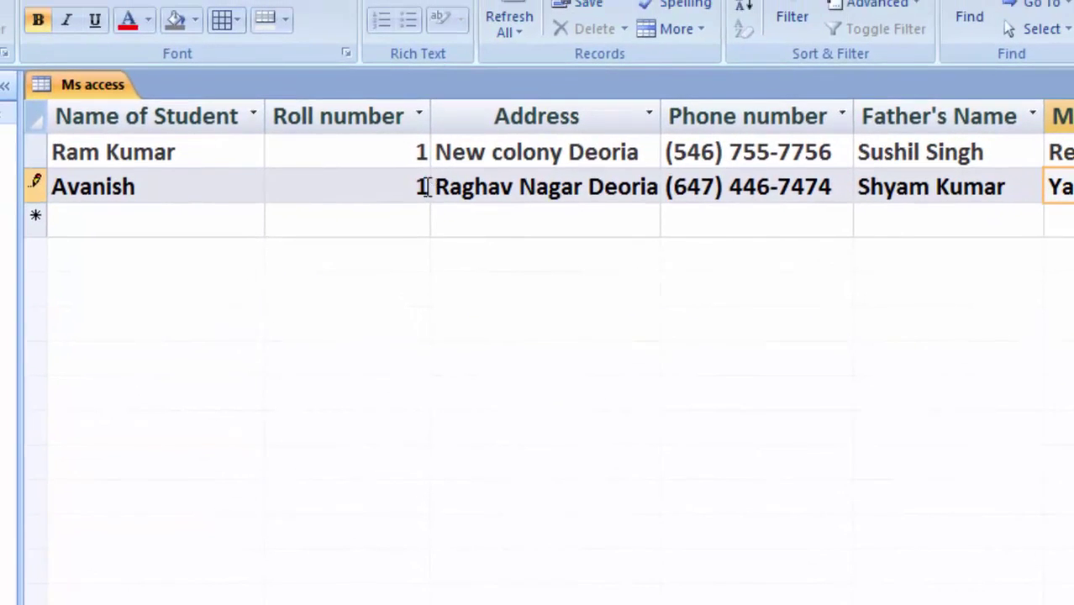
left_click(425, 187)
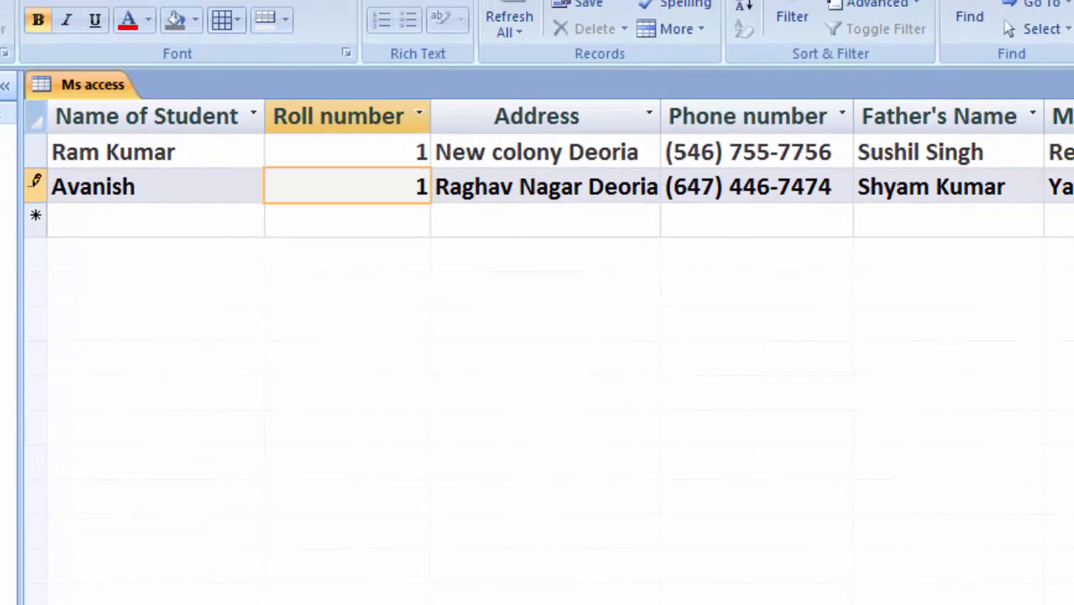
key("BackSpace")
type("2")
left_click(1058, 187)
Save the second record and review the Name of Student data type options, keeping Text
left_click(155, 220)
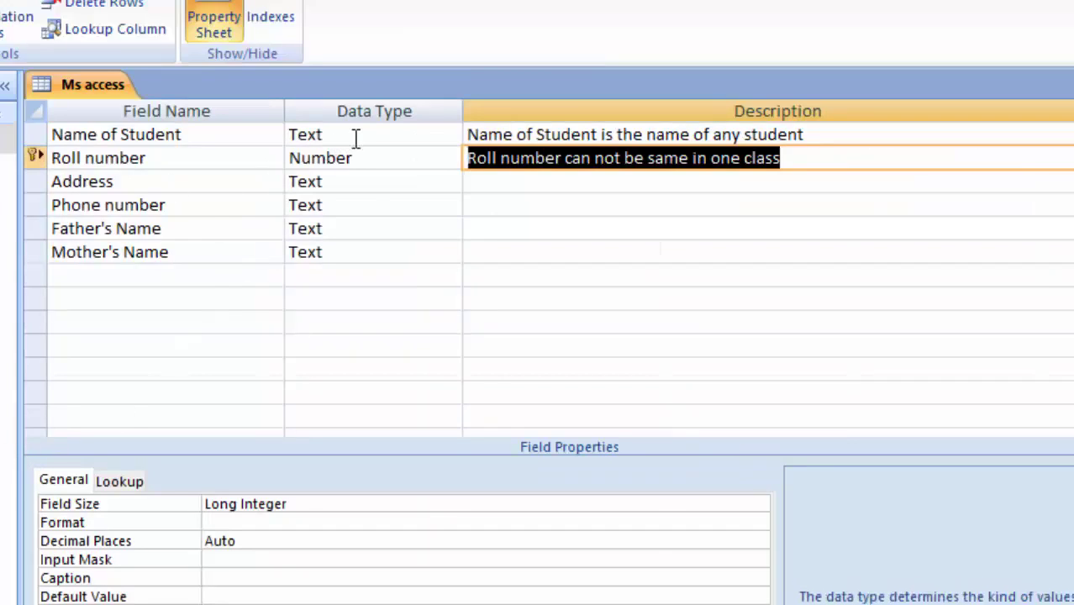
left_click(324, 134)
left_click(450, 137)
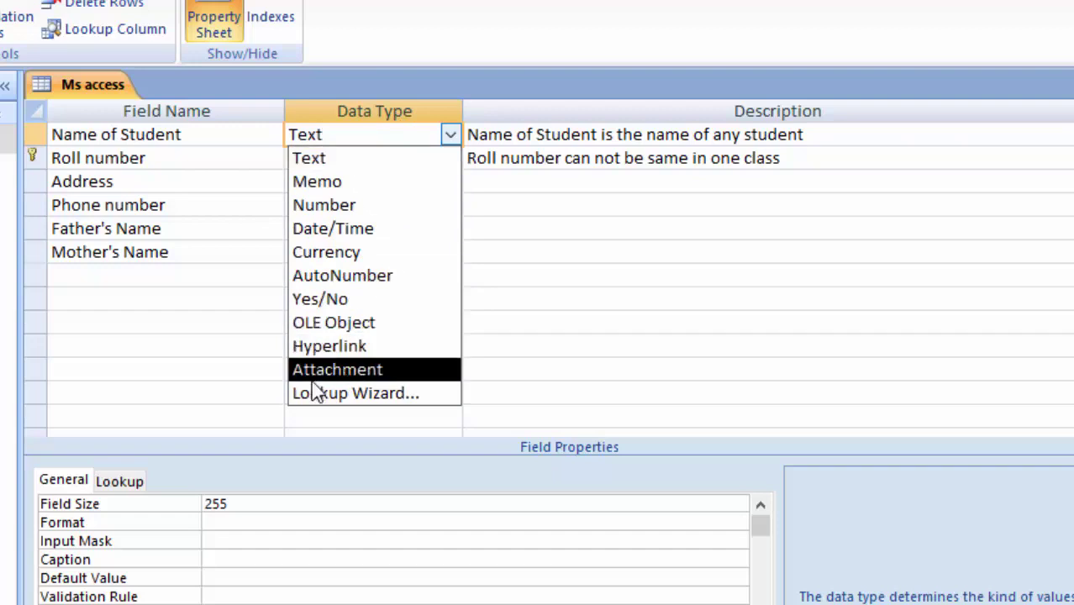
left_click(216, 330)
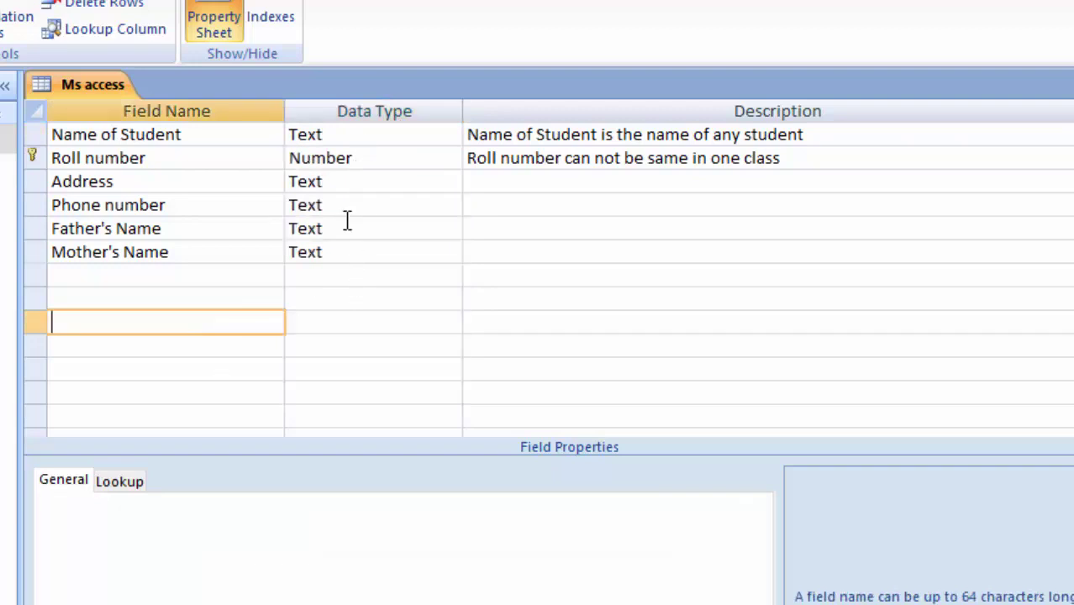
left_click(392, 134)
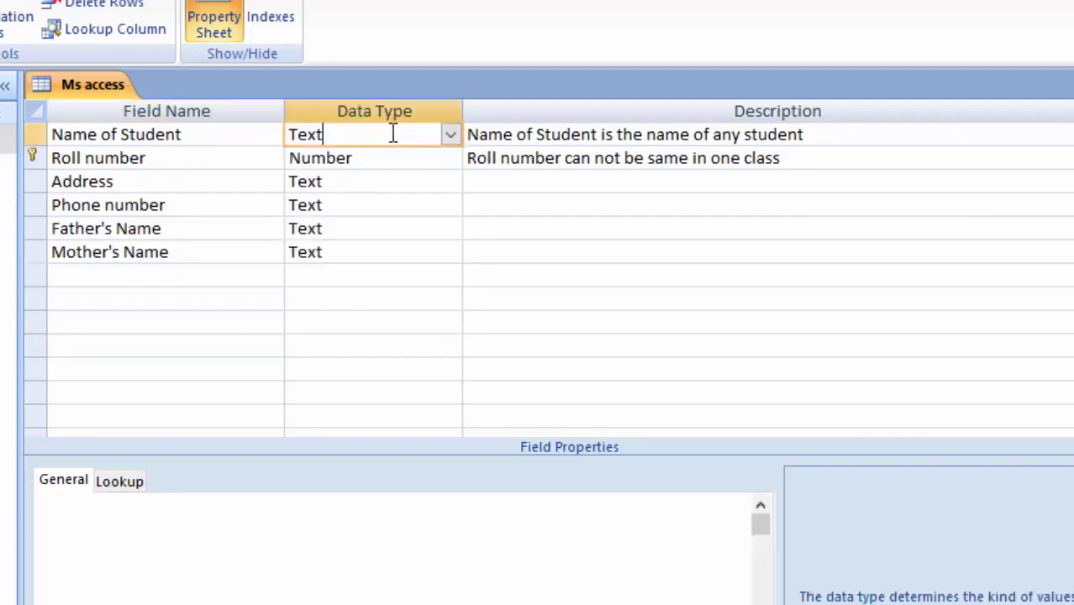
left_click(451, 135)
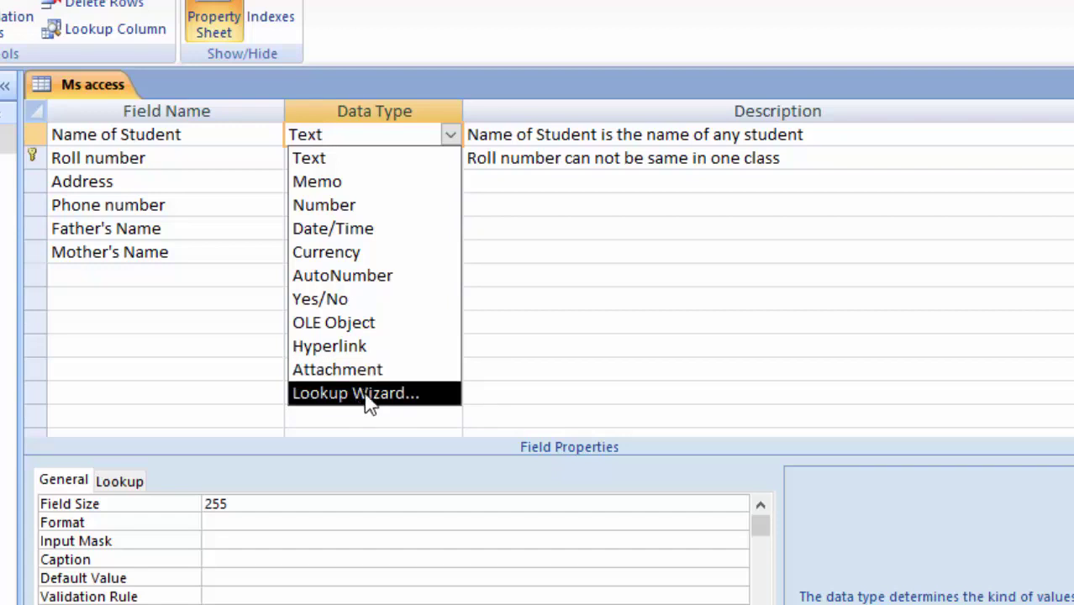
left_click(549, 299)
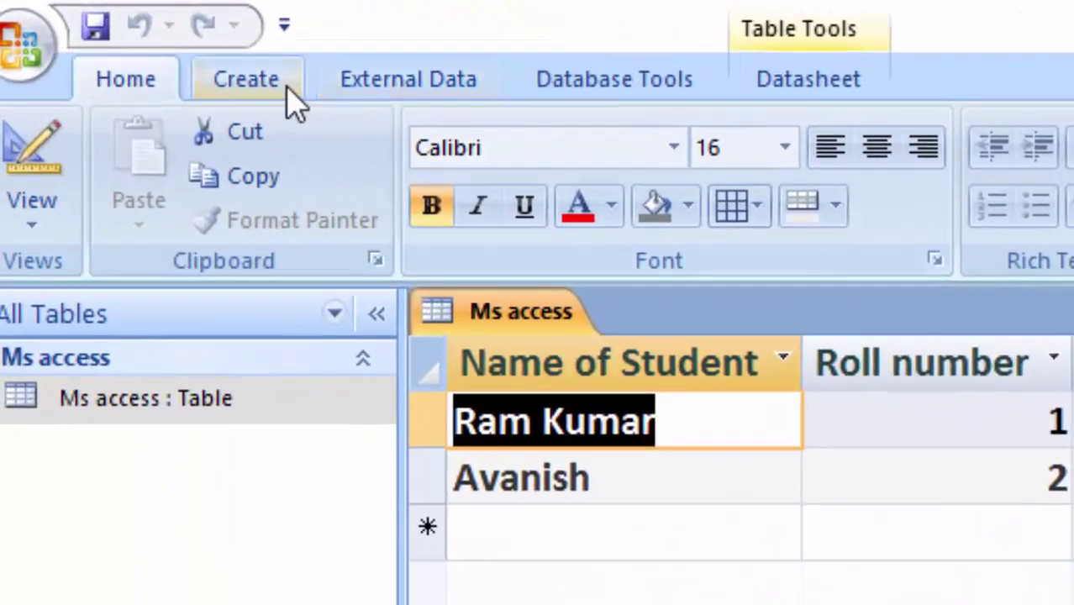
Create a new blank table, switch it to Design View and name it Query
left_click(128, 41)
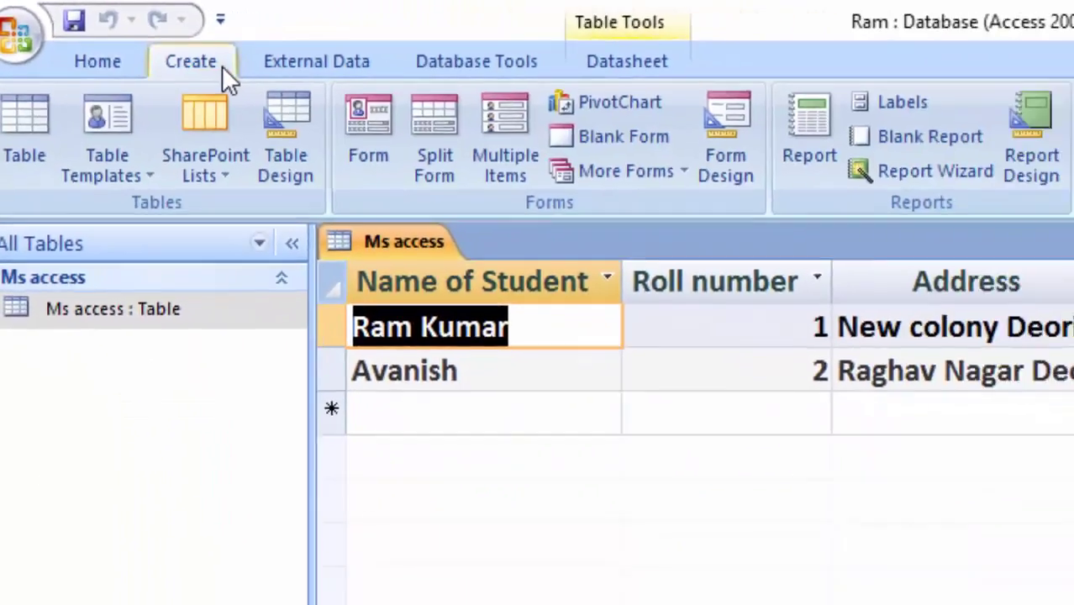
left_click(23, 126)
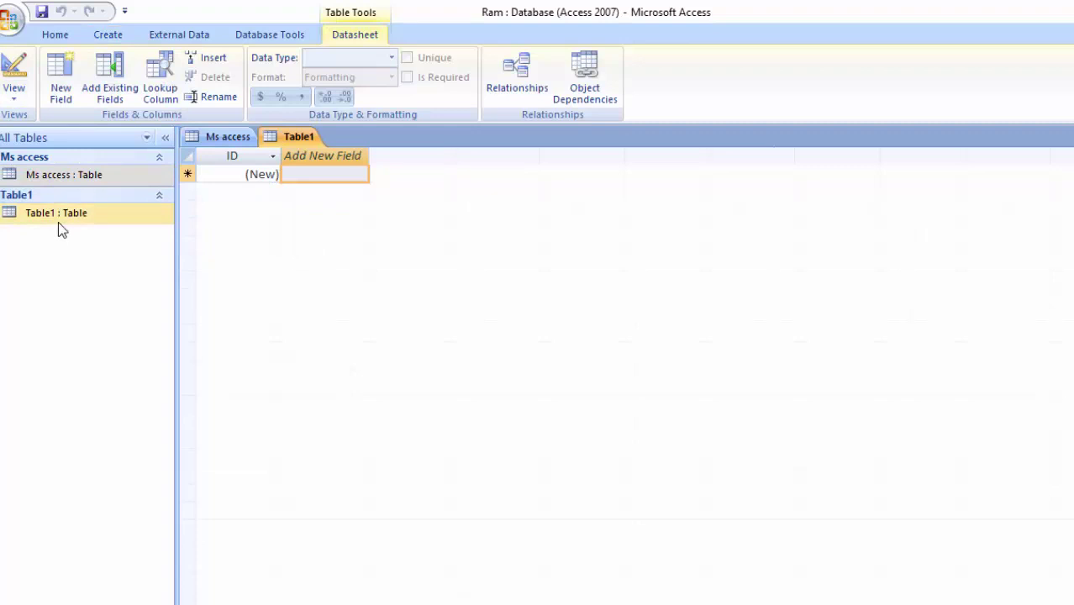
left_click(17, 96)
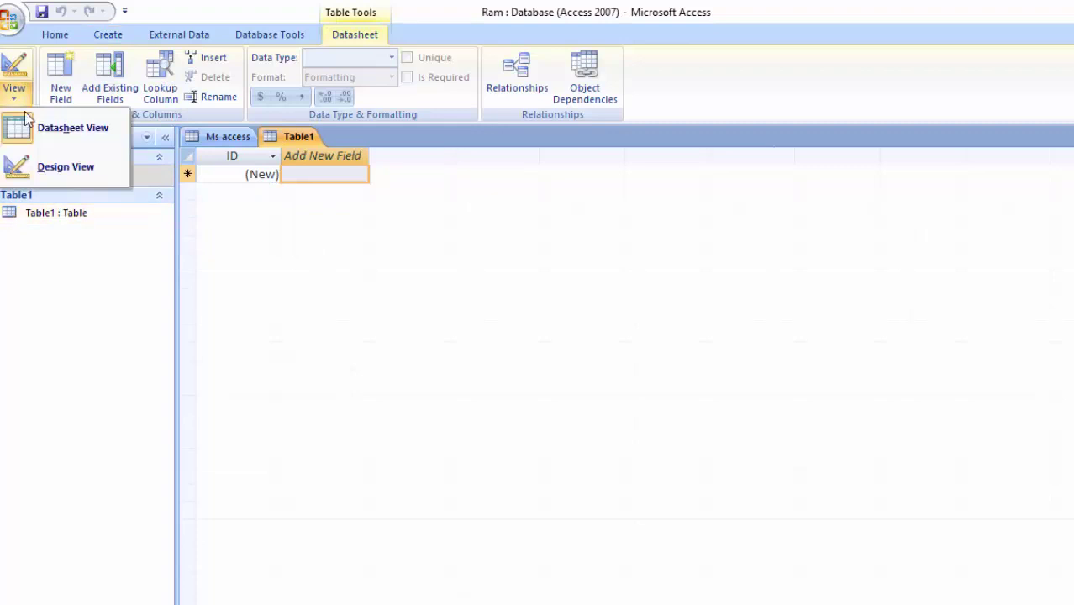
left_click(52, 169)
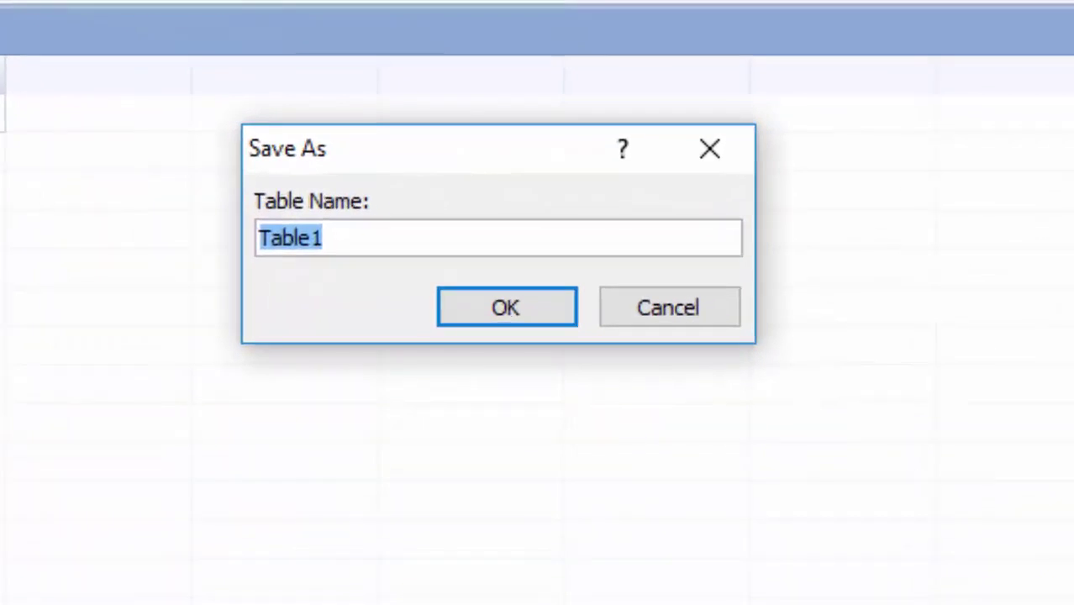
key("BackSpace")
type("Q")
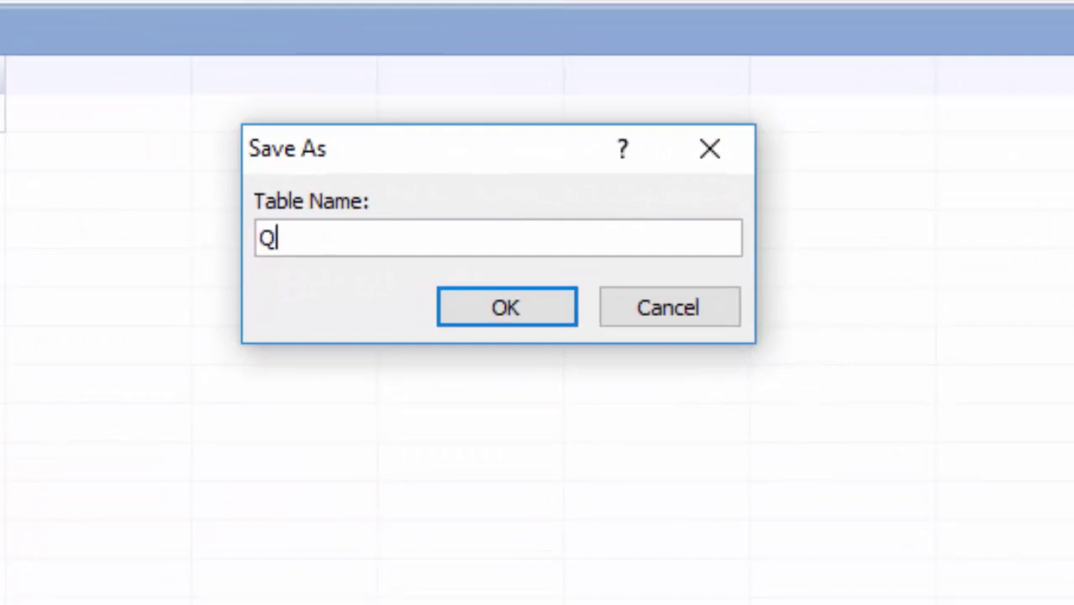
type("uery")
Save the table as Query, rename ID to Roll number and add a Name of Student field
key("Return")
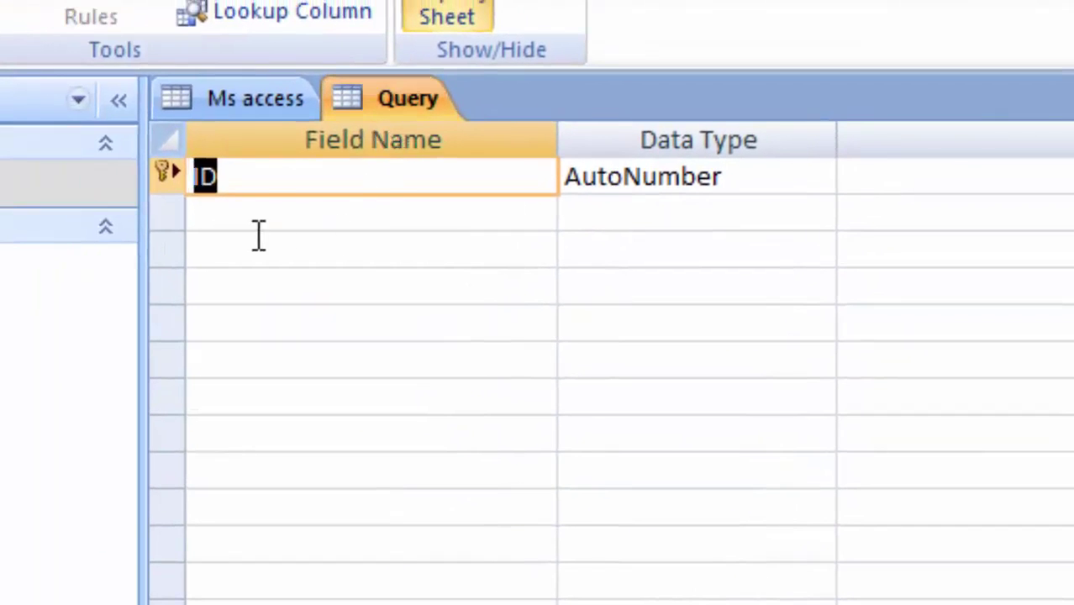
left_click(291, 185)
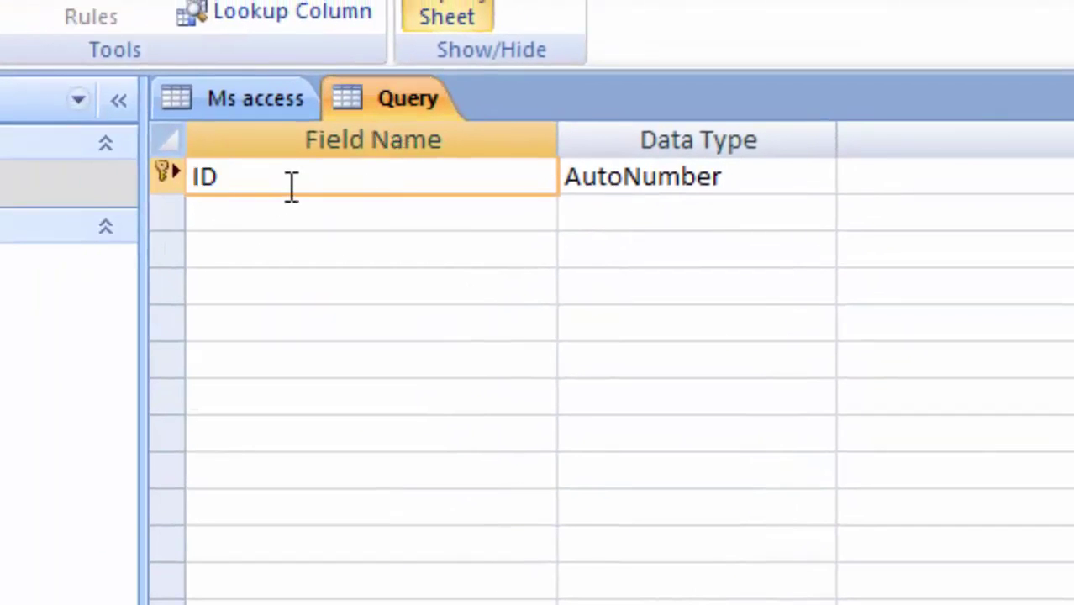
key("BackSpace")
key("BackSpace")
type("Roll nu")
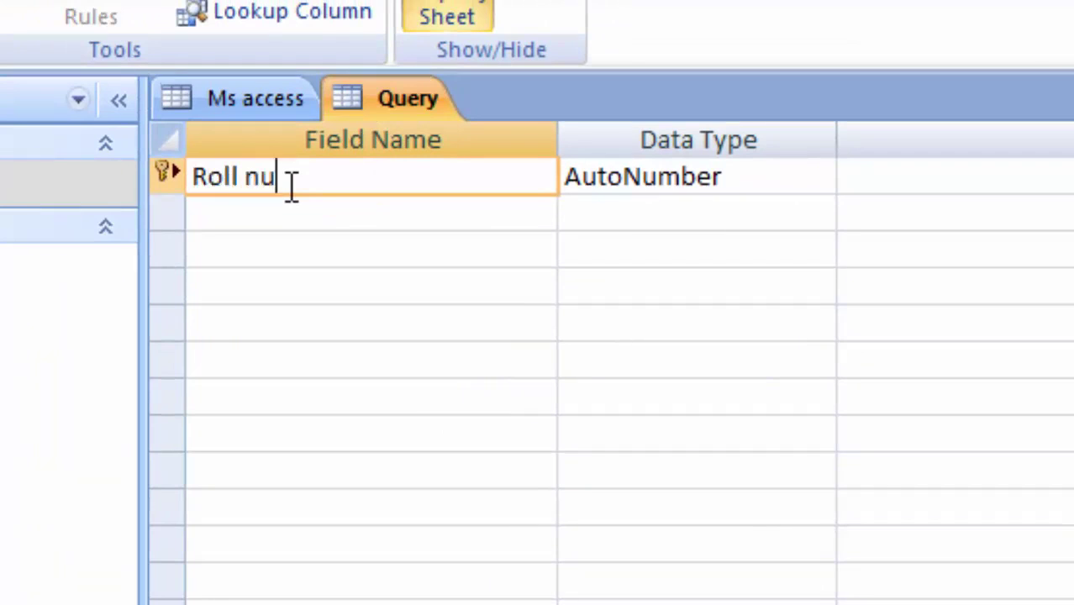
type("mber")
key("Tab")
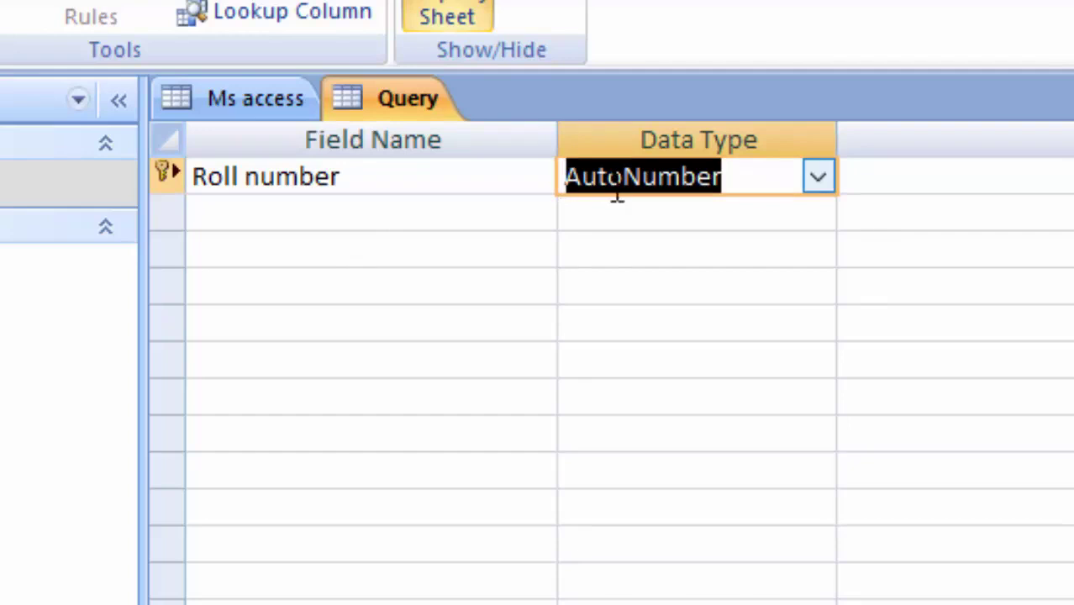
left_click(258, 221)
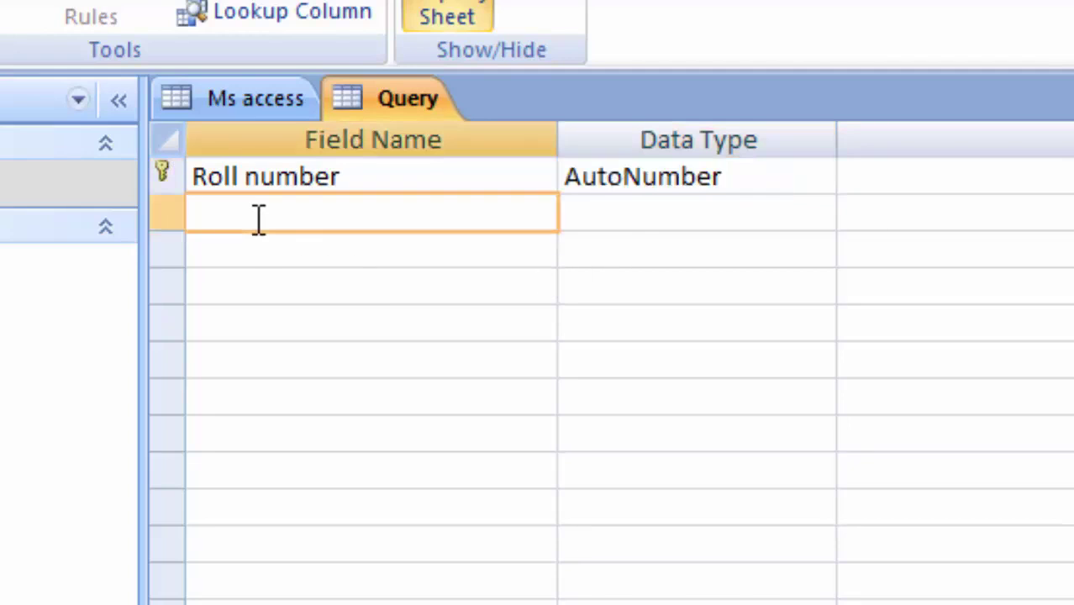
type("Name o")
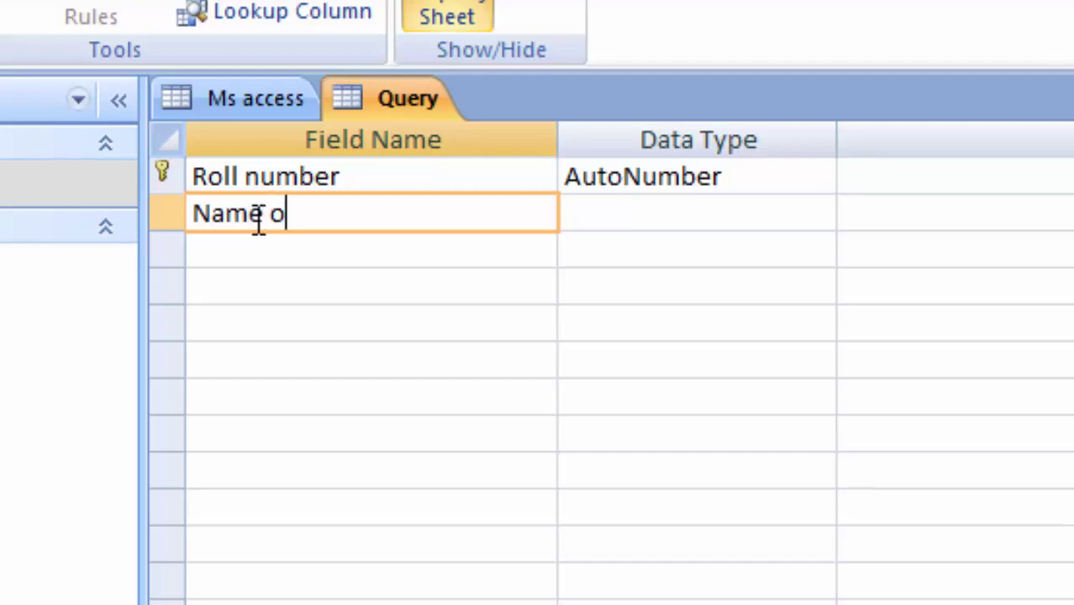
type("f Student")
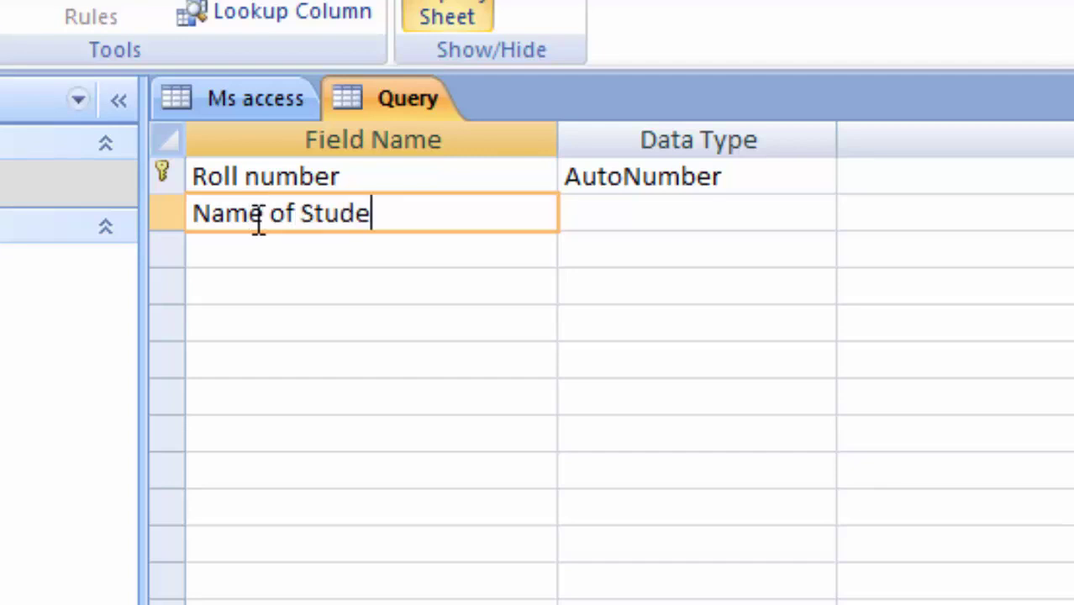
key("Tab")
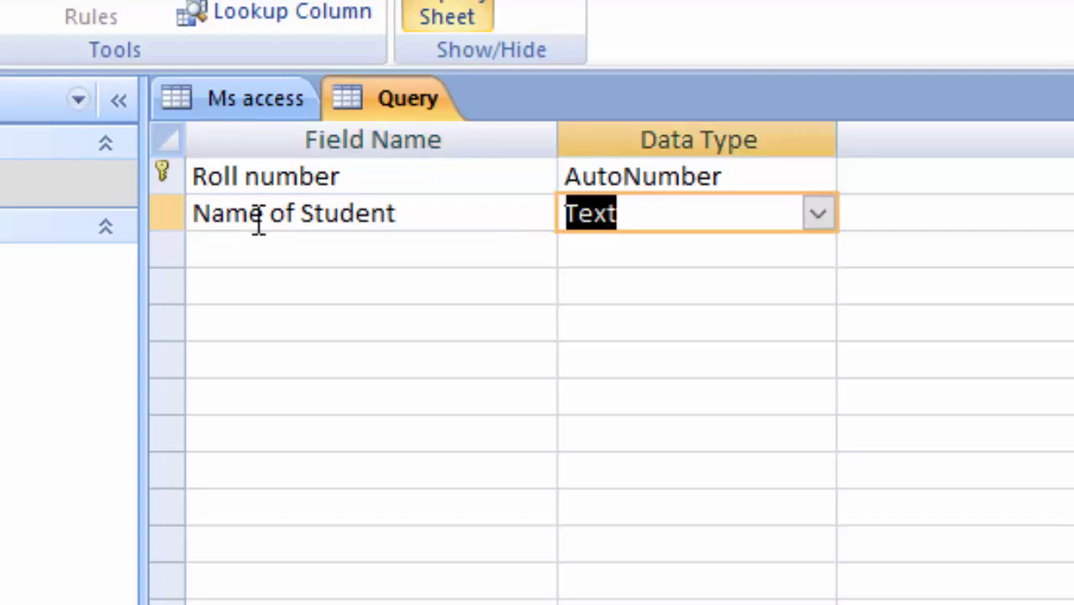
Confirm saving the Query table design and bring it back to Design View
left_click(265, 254)
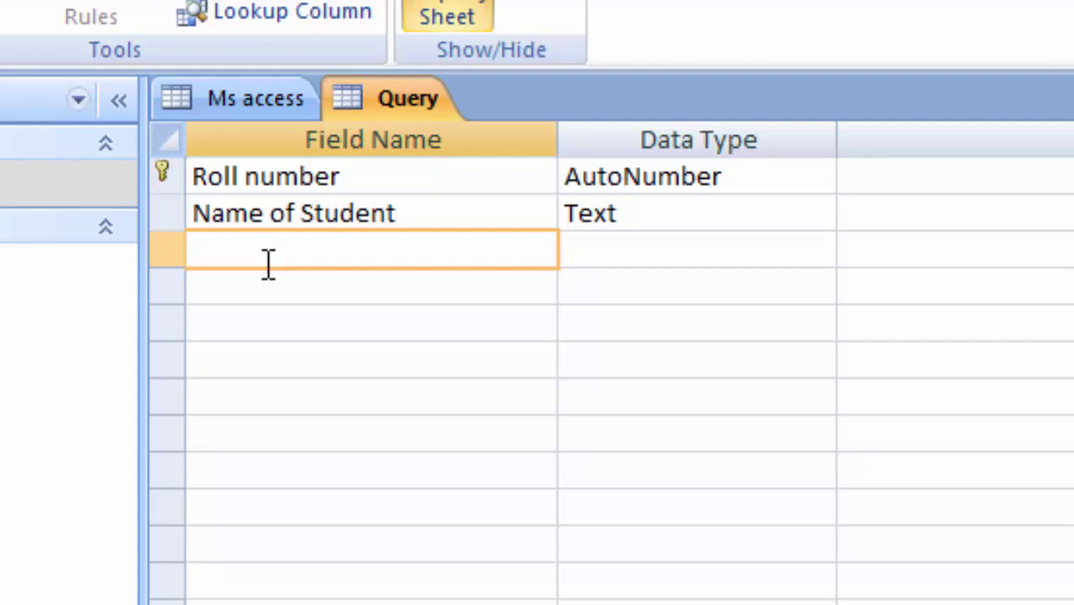
left_click(256, 98)
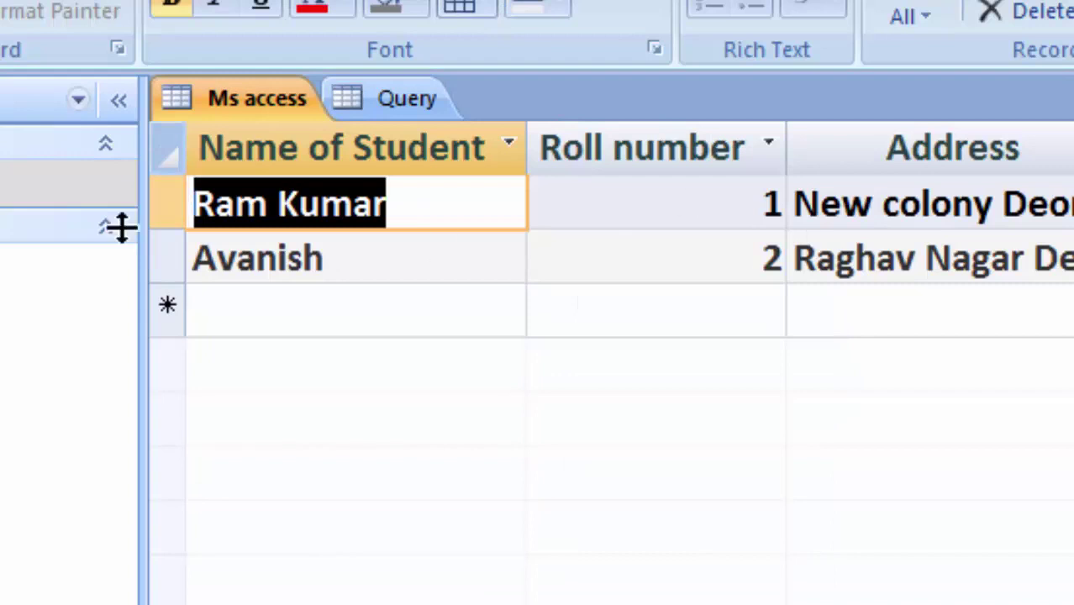
left_click(67, 266)
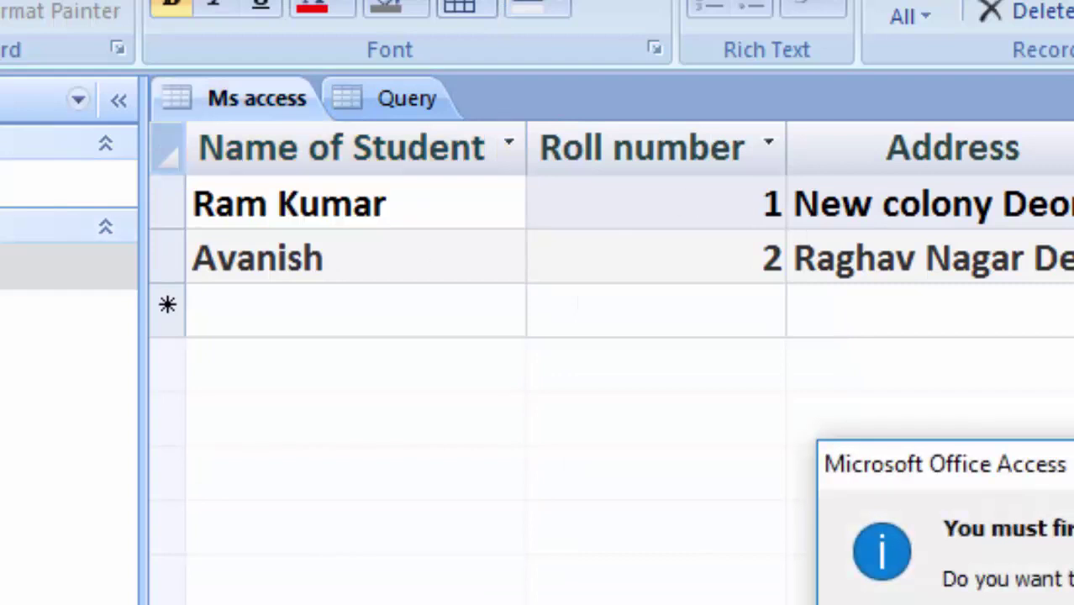
key("Return")
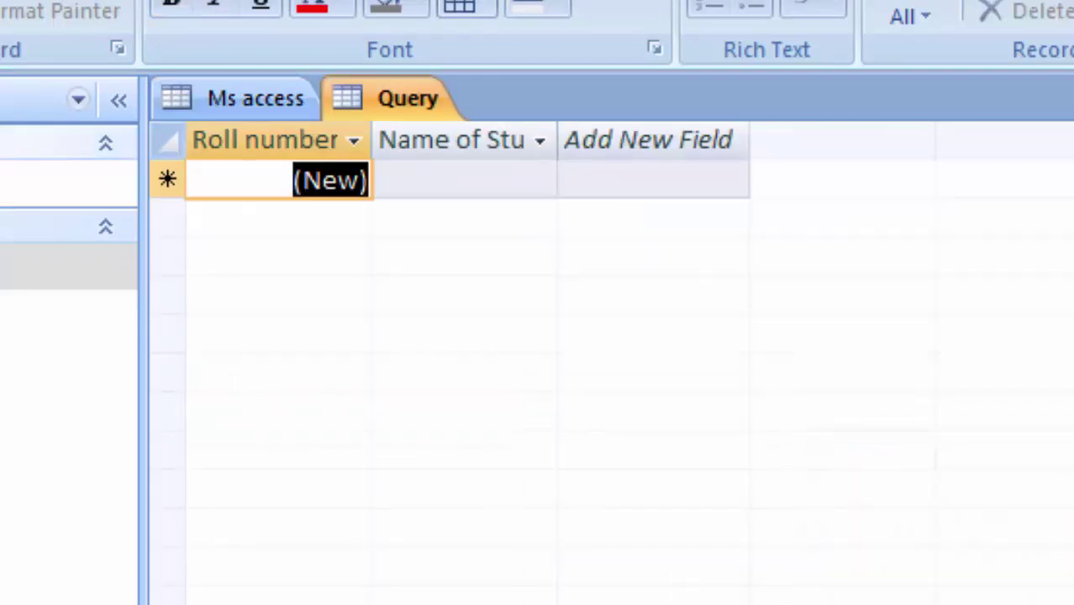
left_click(21, 344)
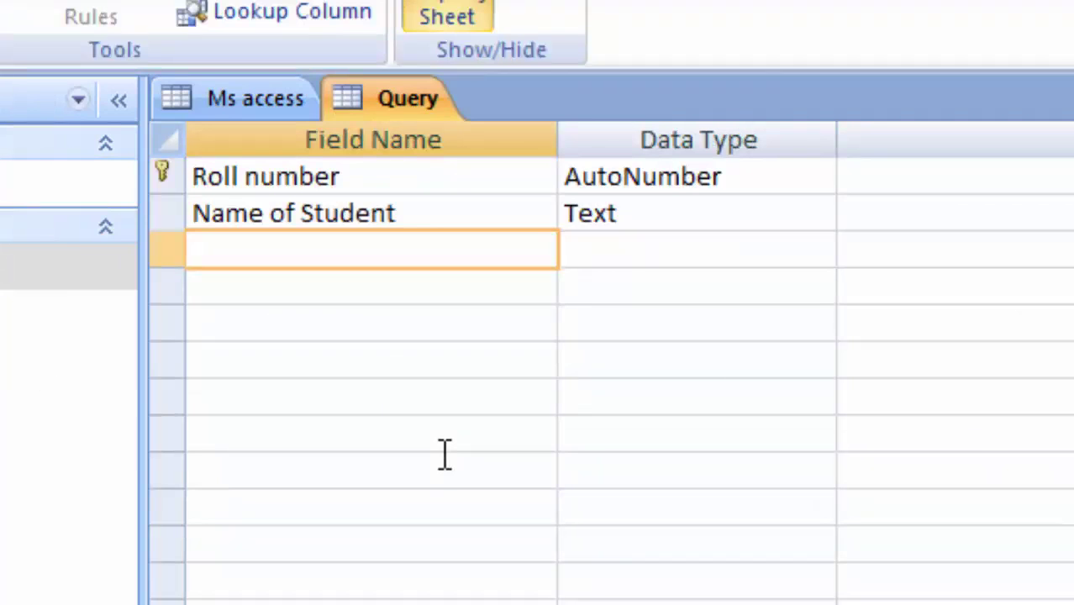
Add a Computer field of Number type
type("Computer")
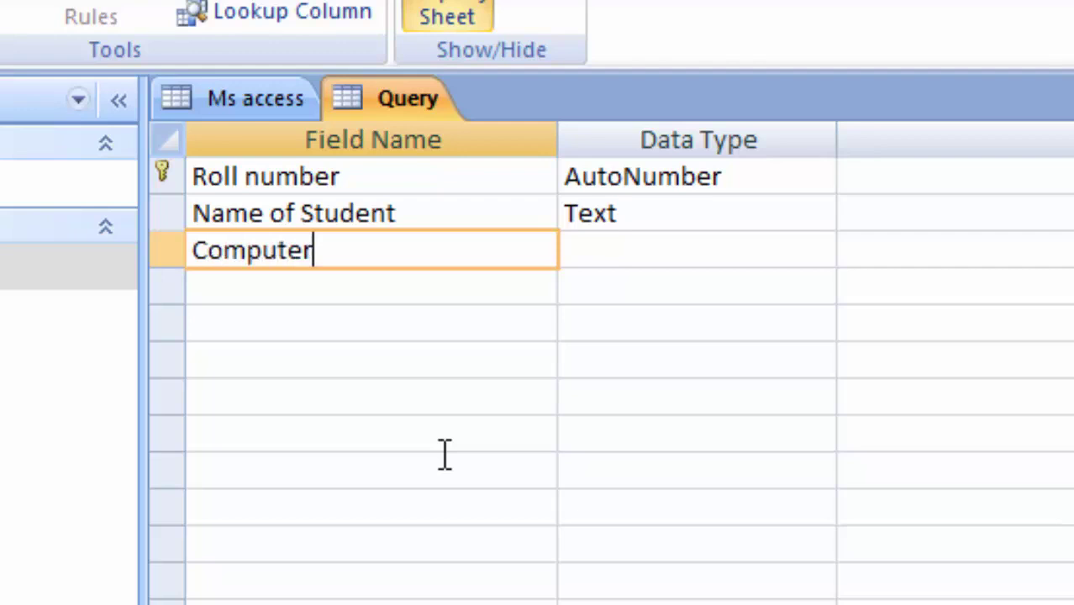
key("Tab")
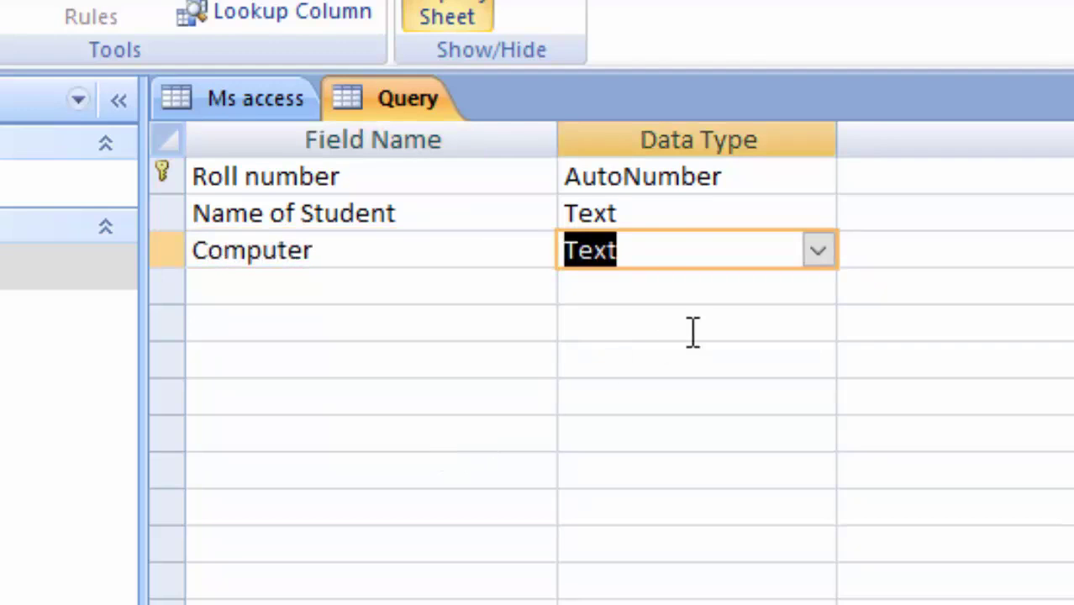
left_click(816, 251)
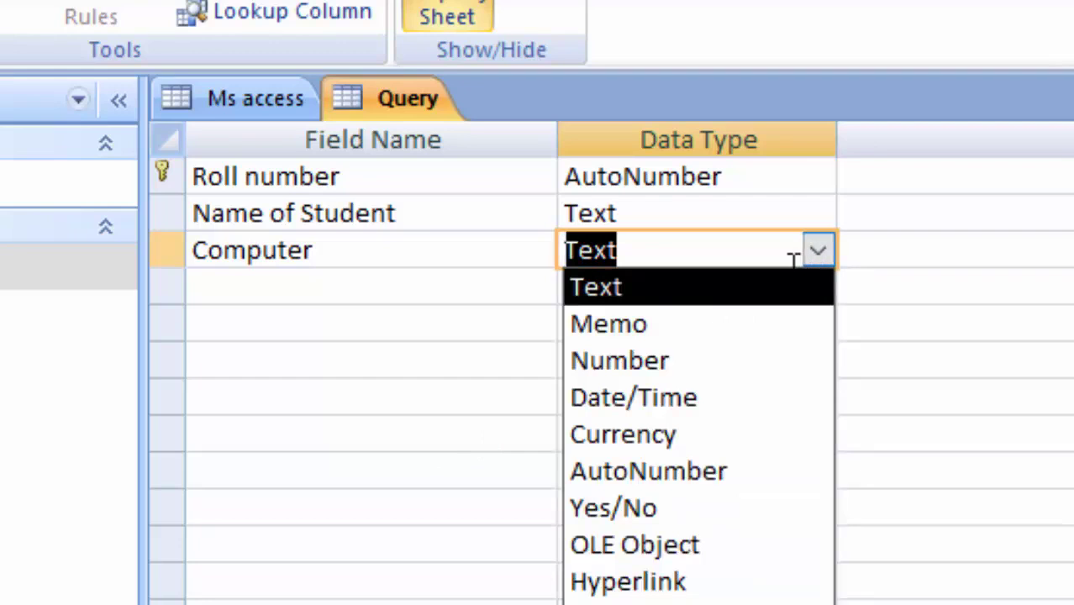
left_click(657, 376)
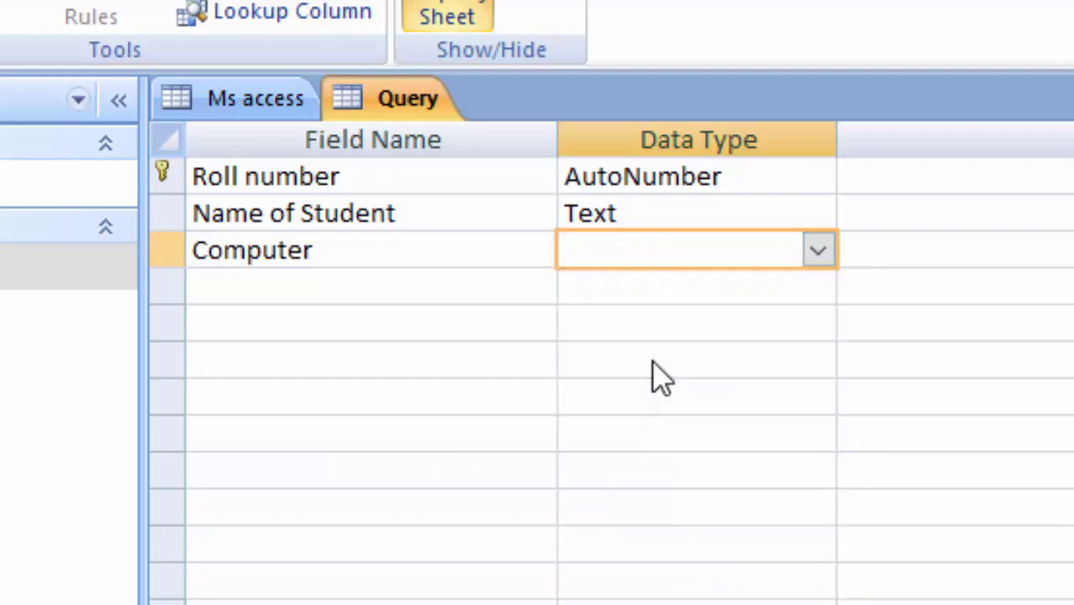
Add a Math field of Number type
left_click(234, 294)
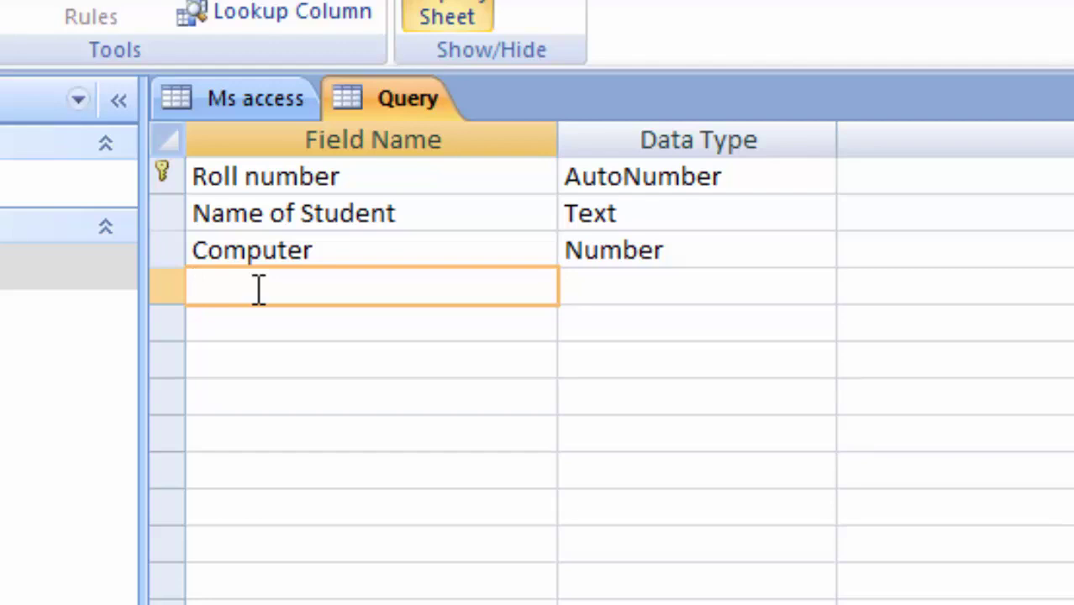
type("Matgh")
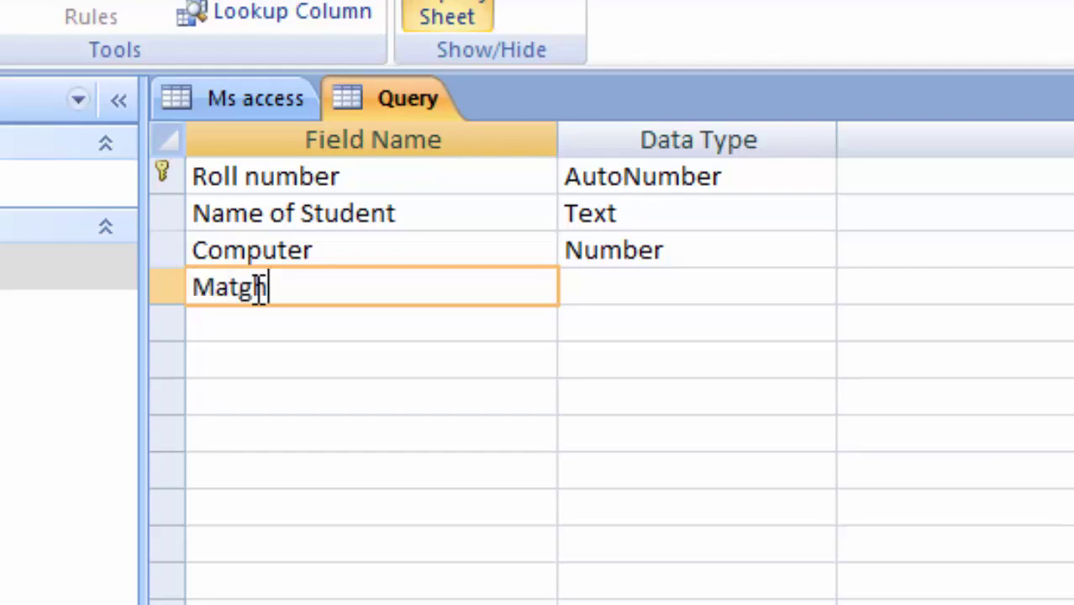
key("BackSpace")
key("BackSpace")
type("h")
key("Tab")
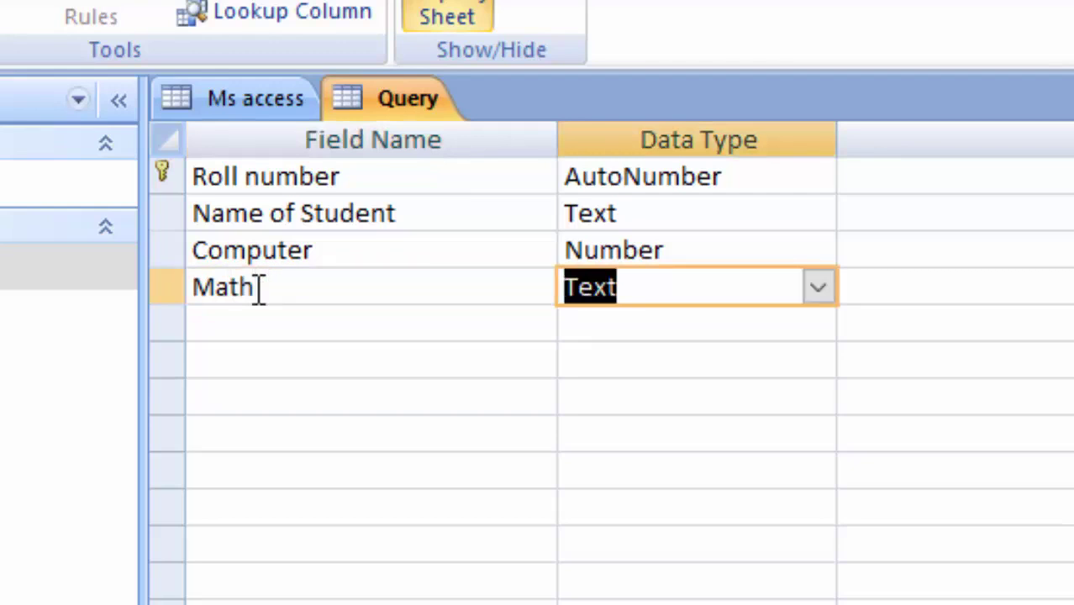
left_click(817, 288)
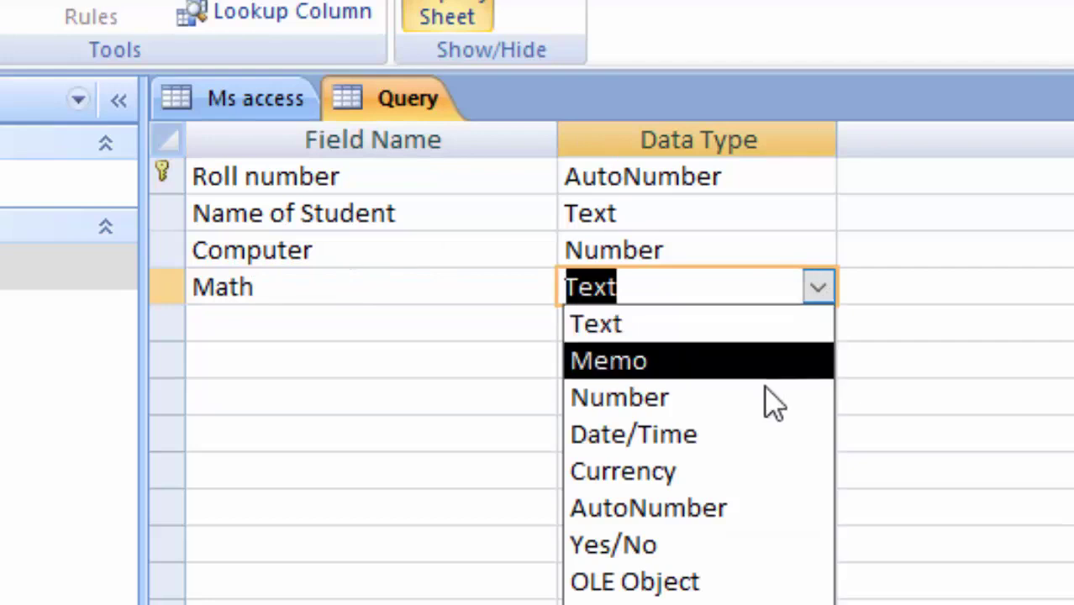
left_click(714, 406)
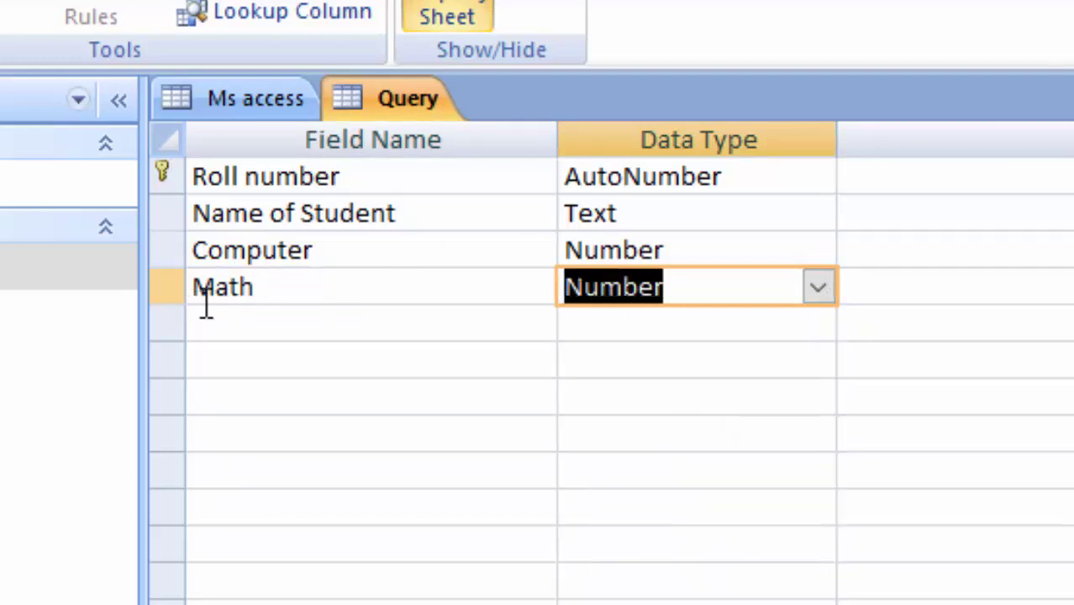
Add a Science field of Number type and start the next field row
left_click(239, 319)
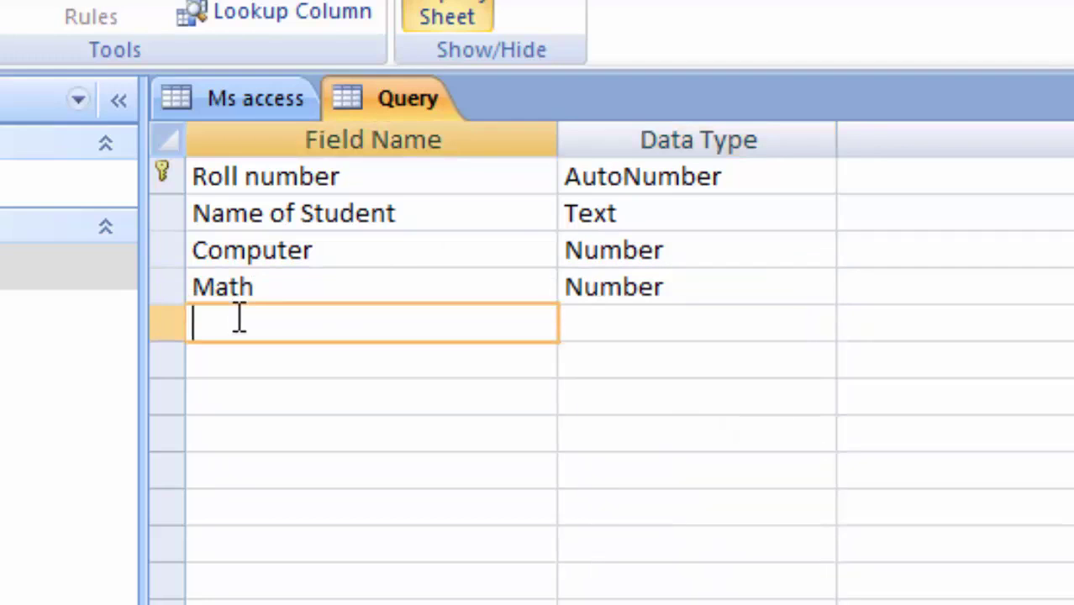
type("Science")
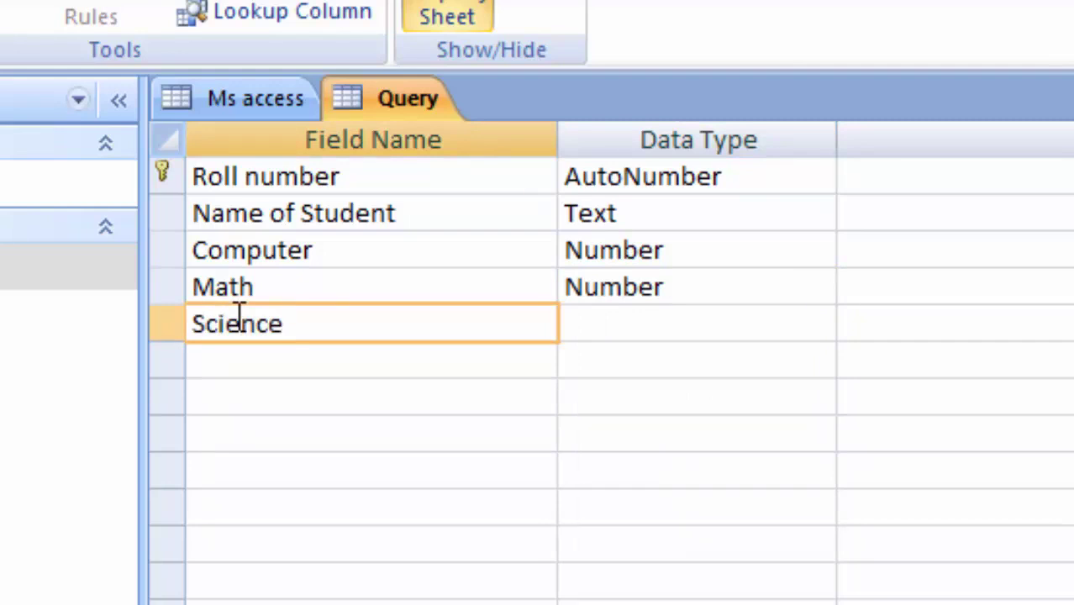
key("Tab")
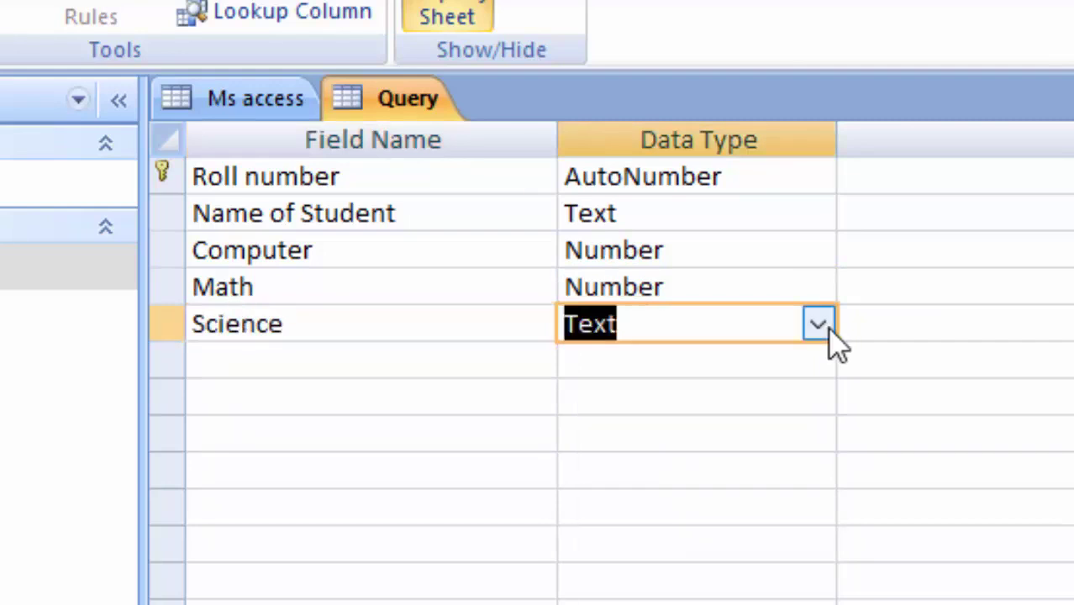
left_click(819, 324)
left_click(769, 458)
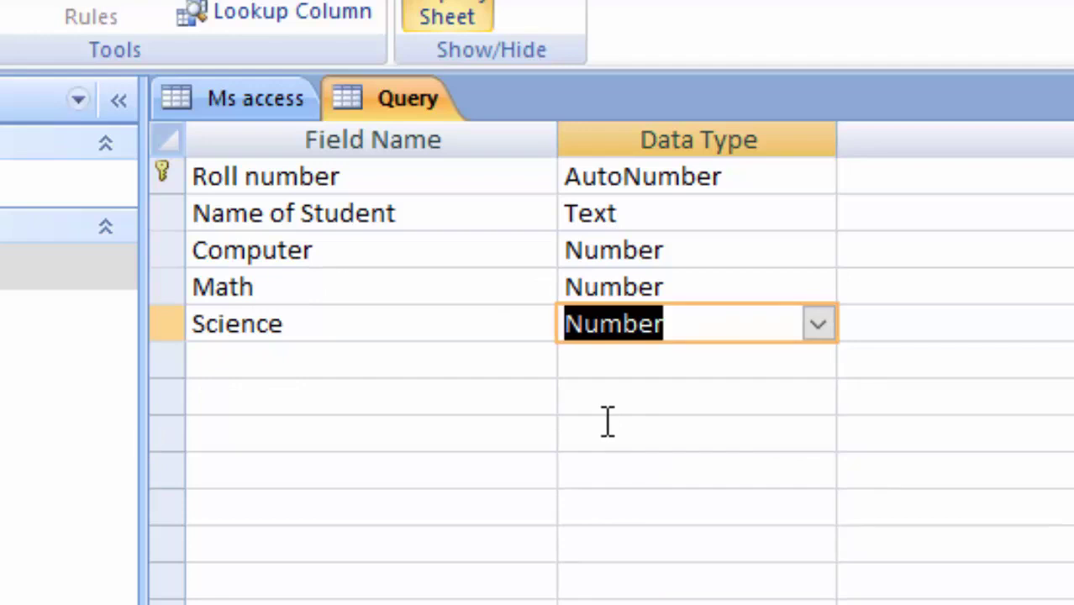
left_click(244, 358)
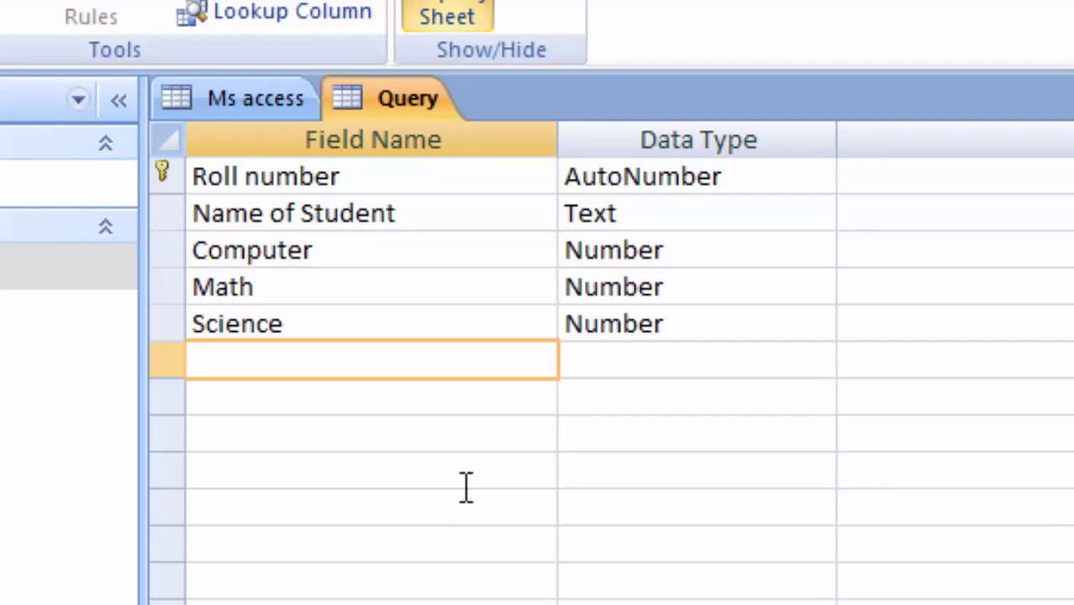
Add an Obtained Marks Number field, then save the Query table and show it in Datasheet view
type("Obtain")
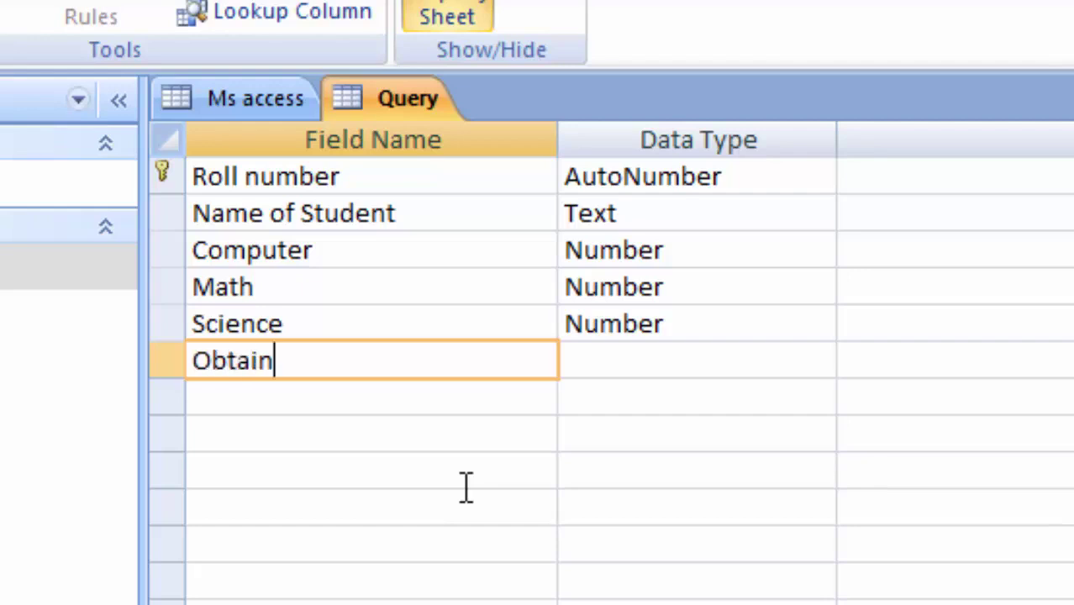
type("ed M")
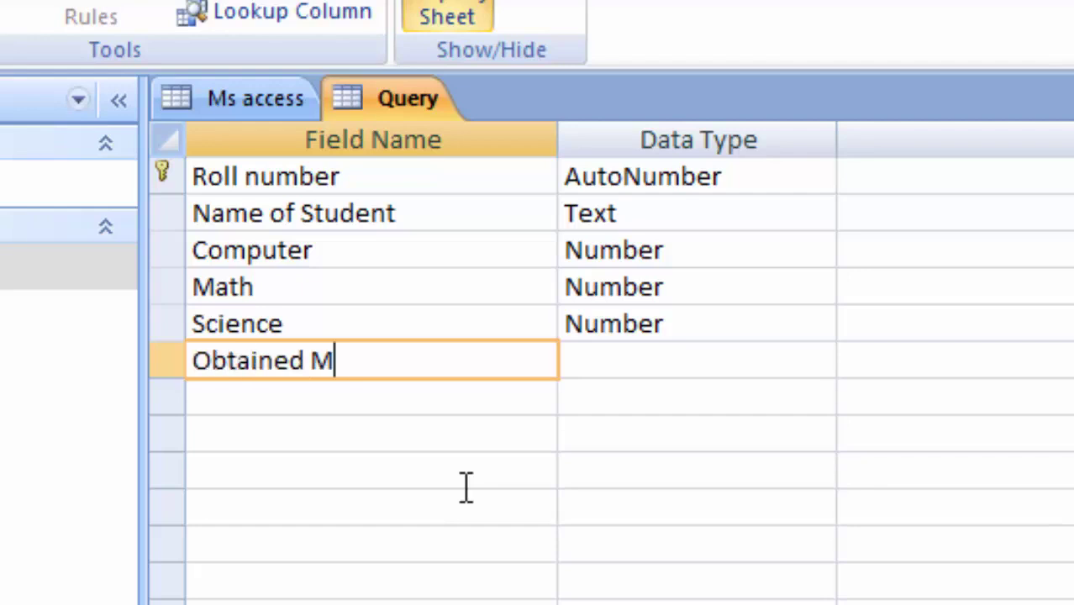
type("arks")
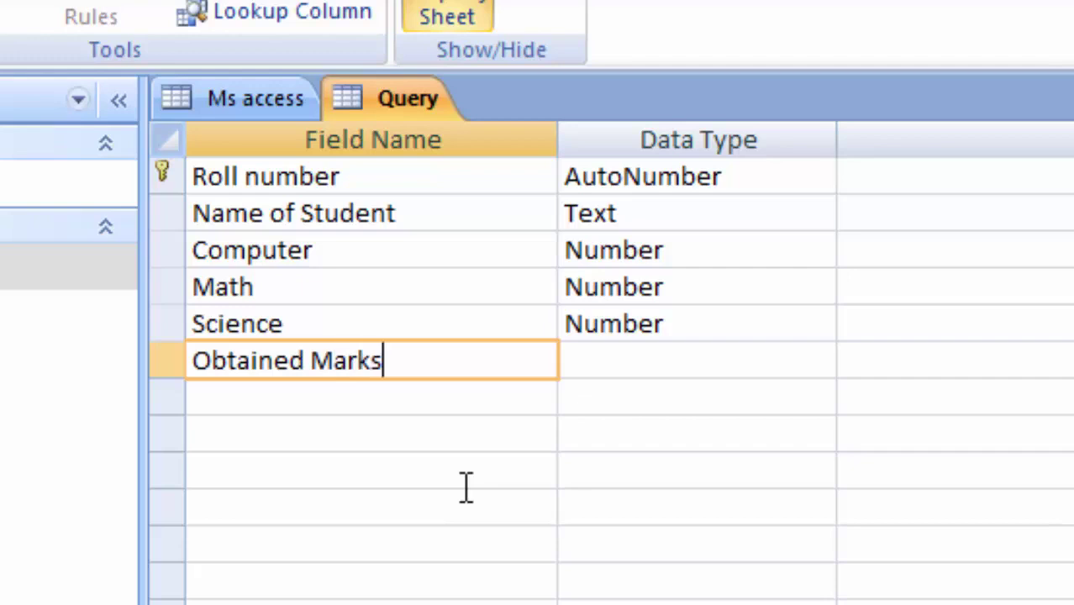
left_click(576, 370)
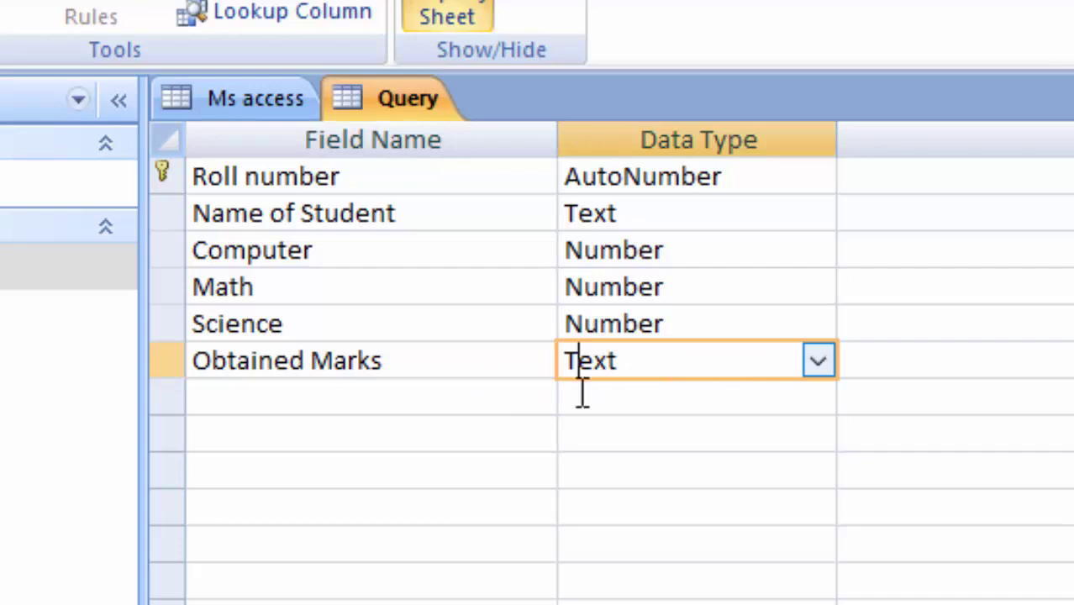
left_click(817, 363)
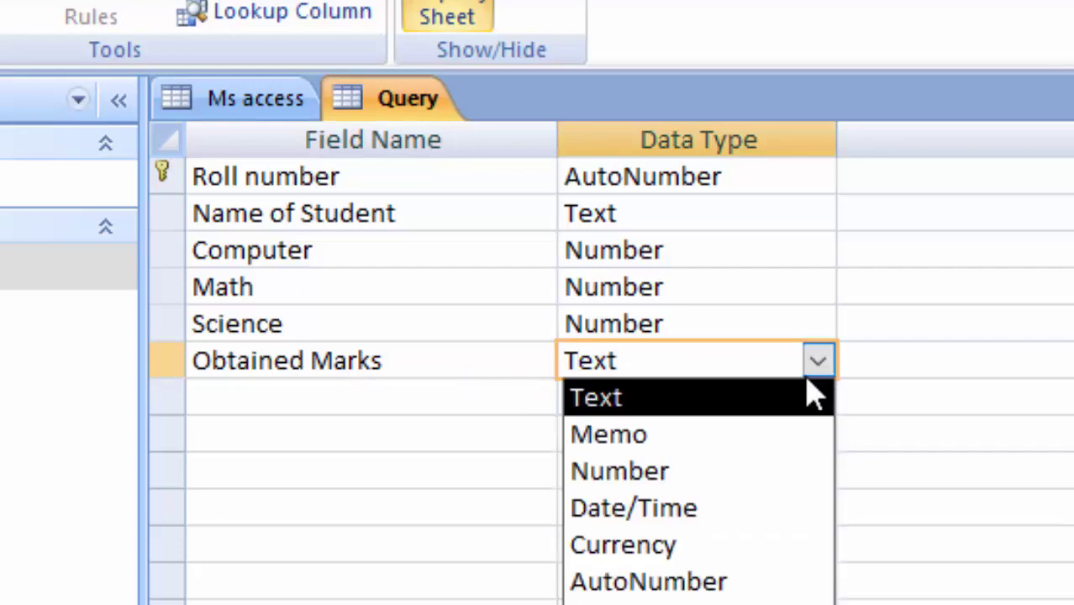
left_click(639, 471)
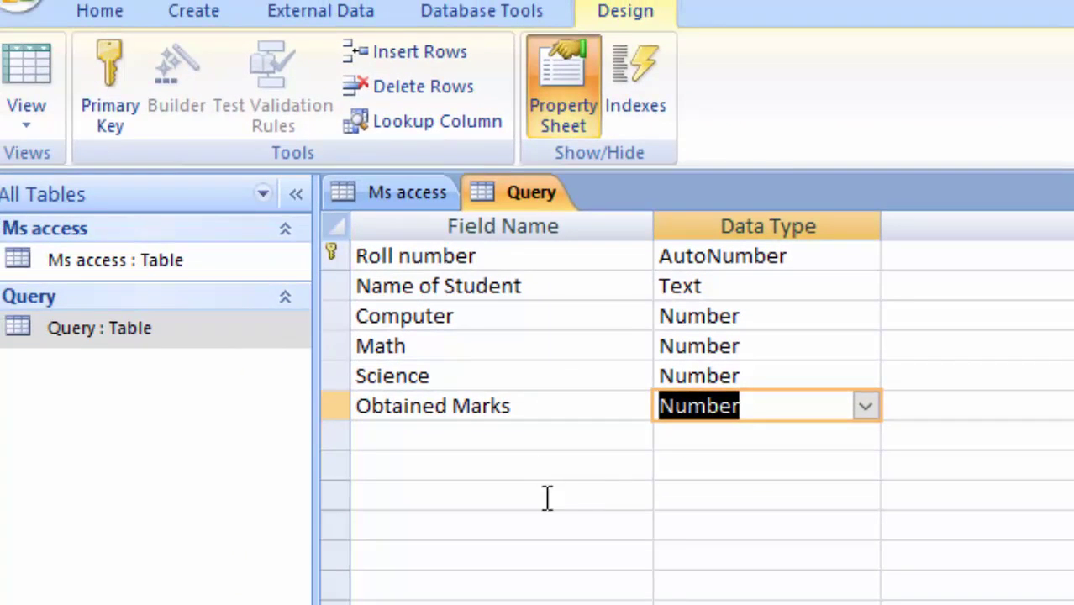
left_click(19, 71)
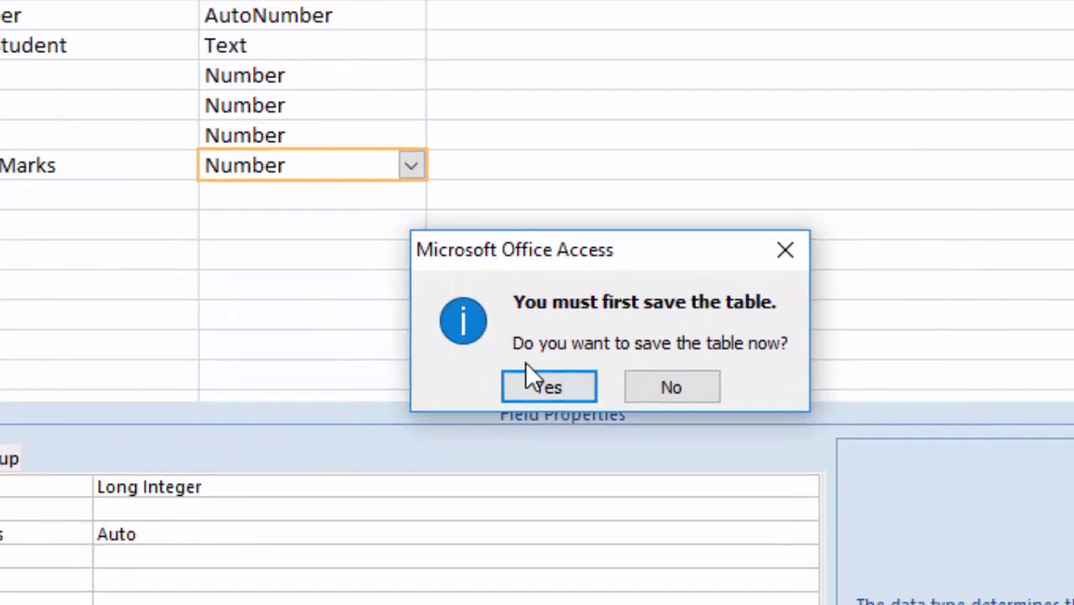
left_click(545, 388)
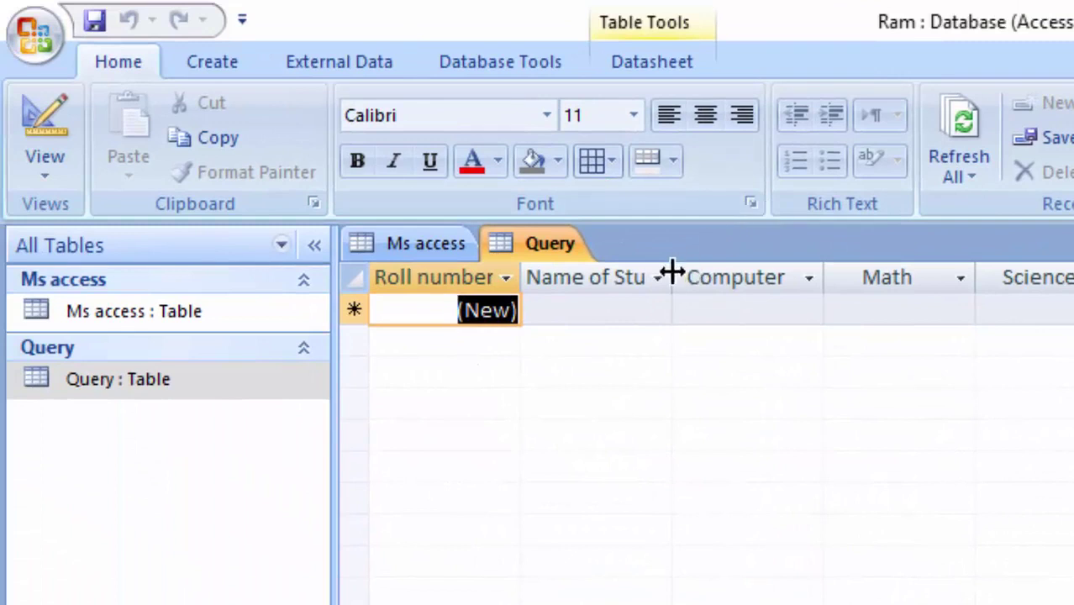
Auto-fit the Name of Student column, then start a new blank query design
double_click(676, 278)
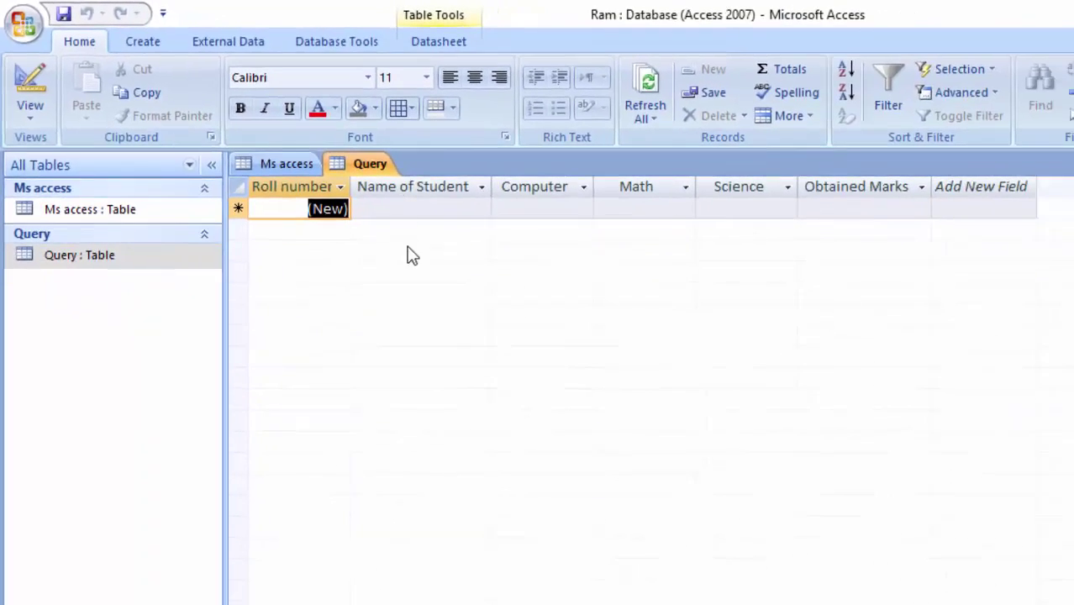
left_click(132, 37)
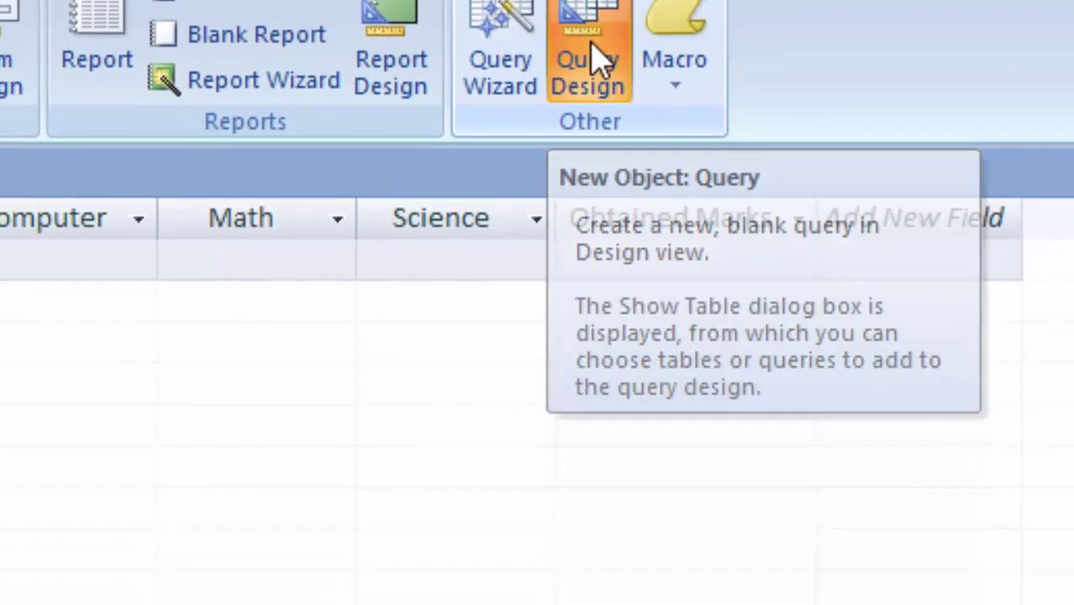
left_click(574, 204)
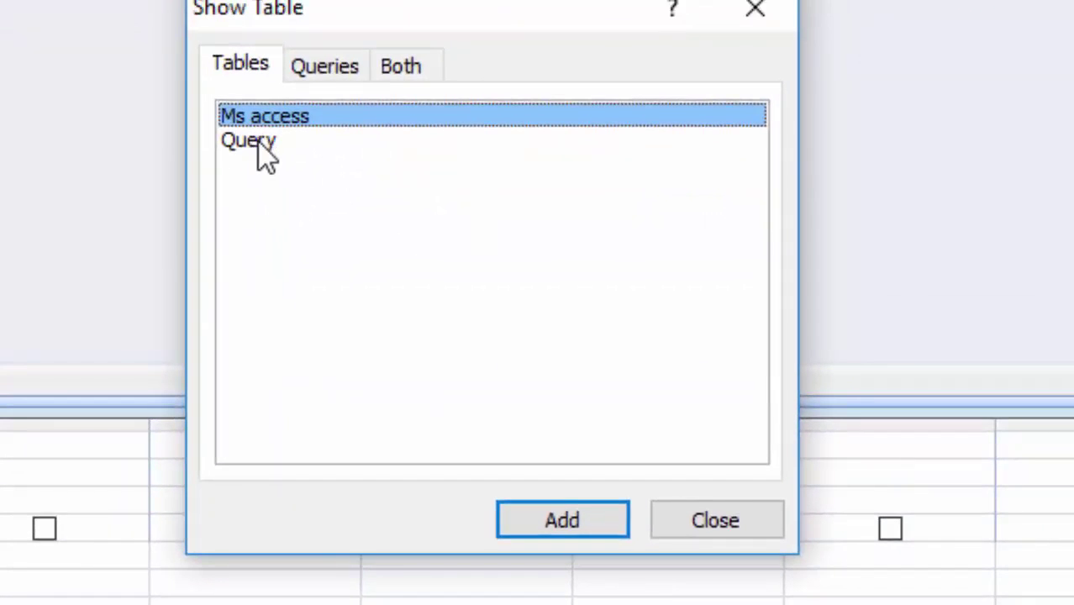
Add the Query table to Query1 and place Roll number in the first column
left_click(259, 142)
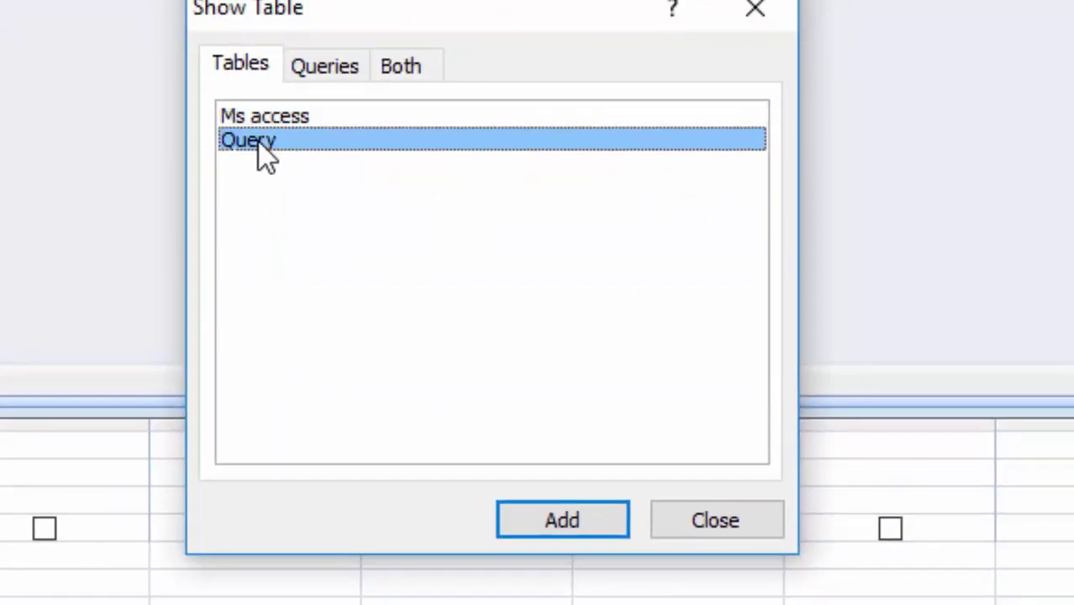
left_click(538, 529)
left_click(716, 525)
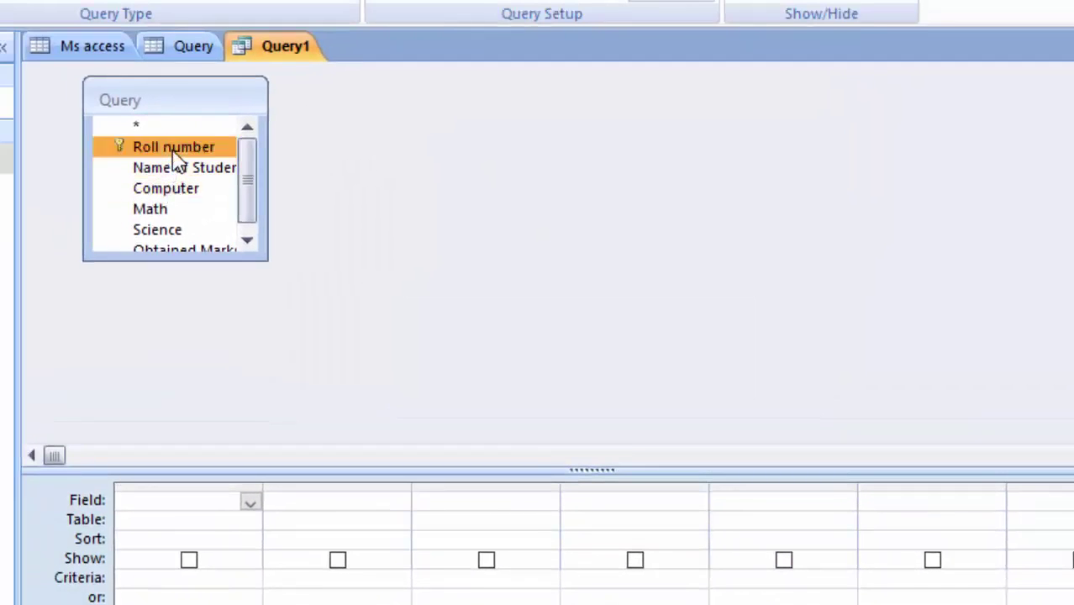
double_click(174, 150)
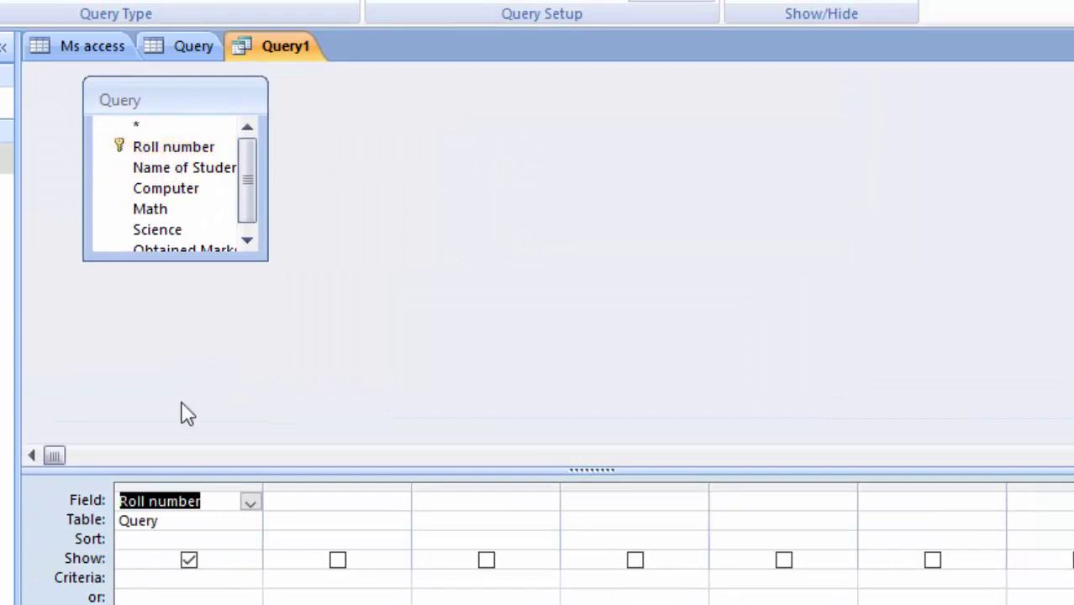
left_click(185, 520)
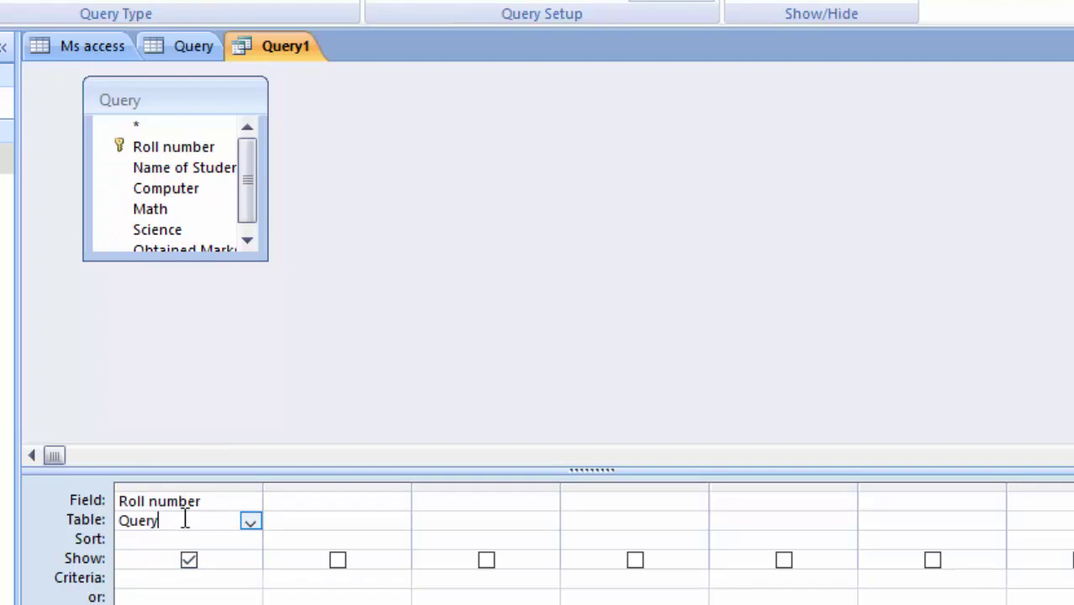
left_click(250, 522)
left_click(251, 524)
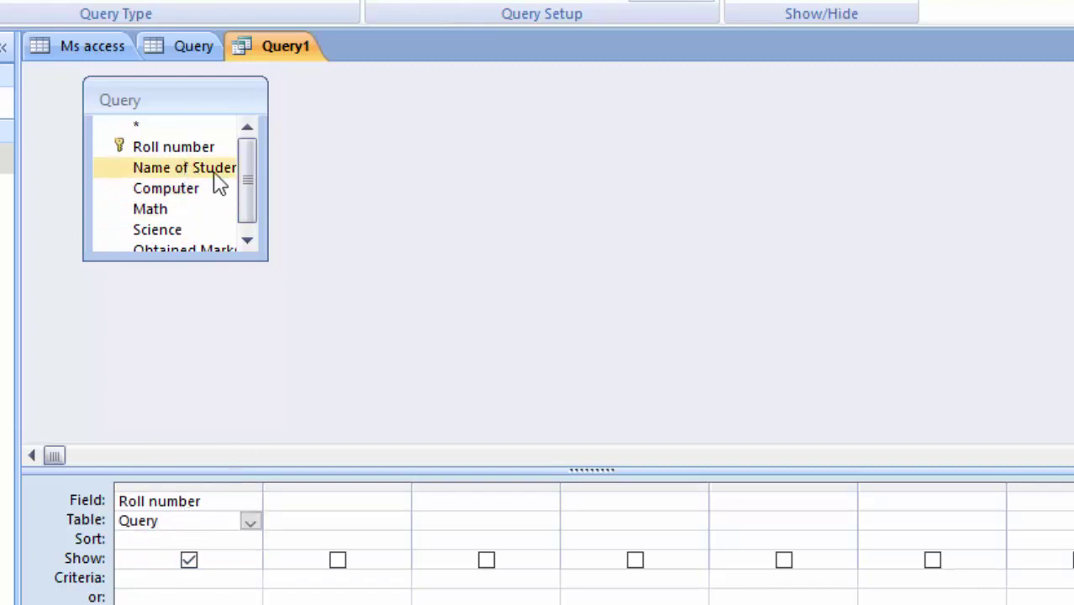
Enlarge the field list and add Name of Student, Computer, Math, Science and Obtained Marks
left_click_drag(268, 196, 366, 257)
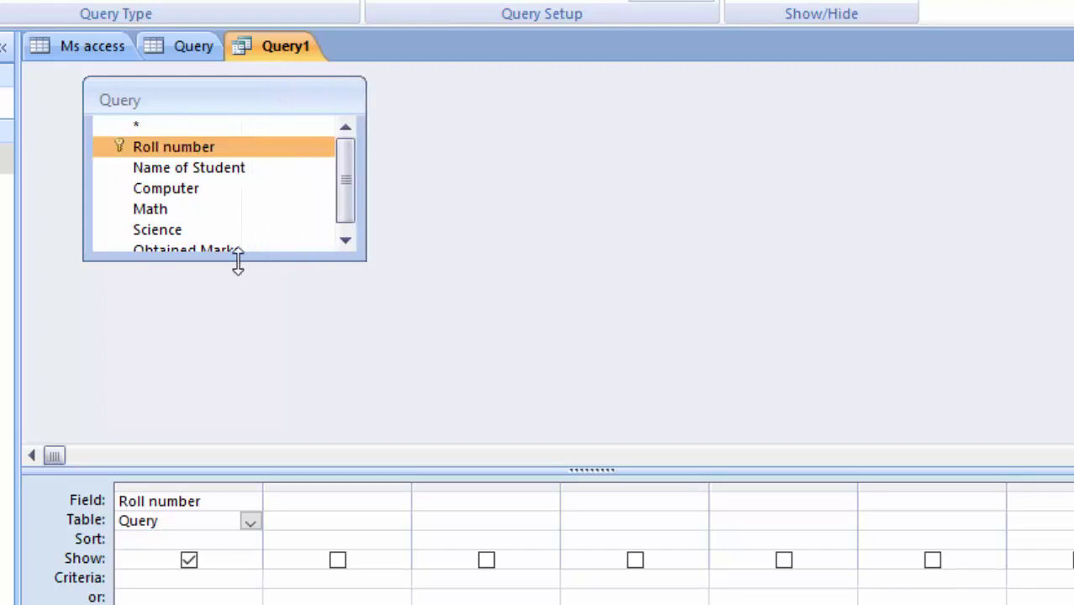
left_click_drag(237, 262, 236, 407)
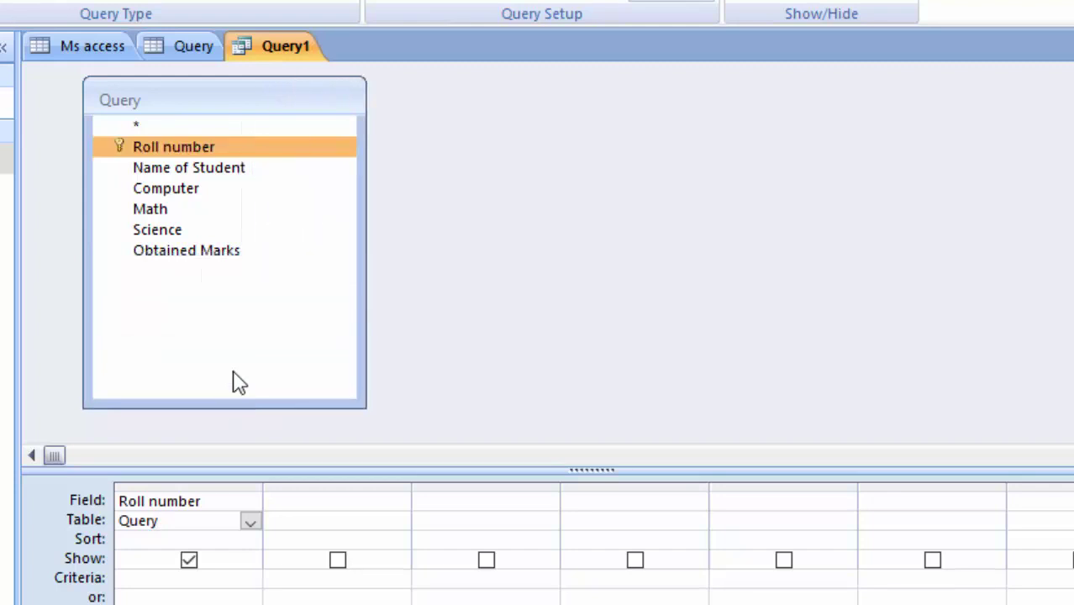
double_click(176, 172)
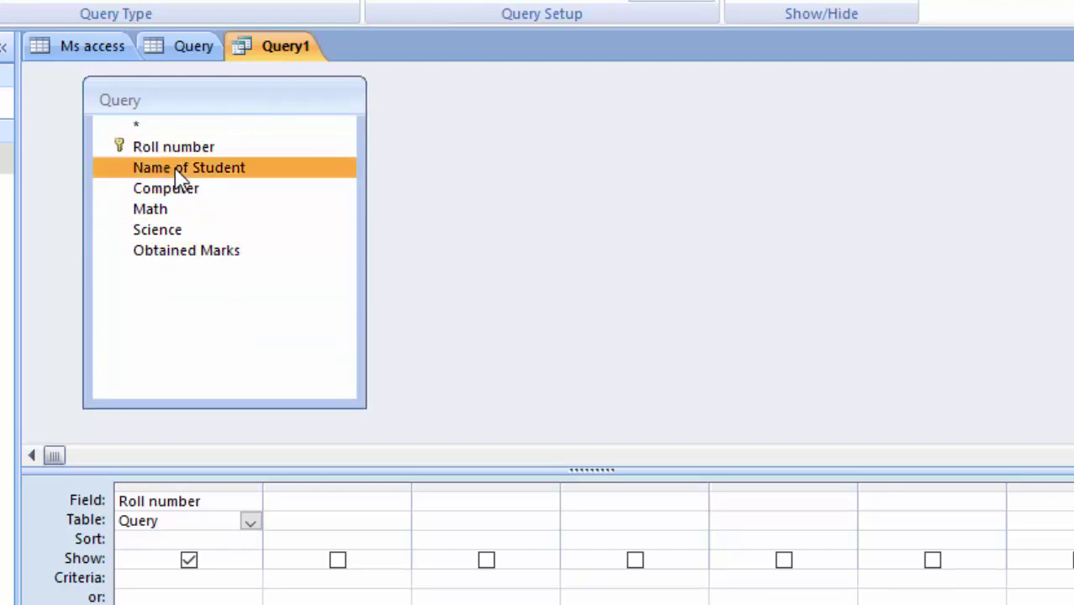
double_click(190, 199)
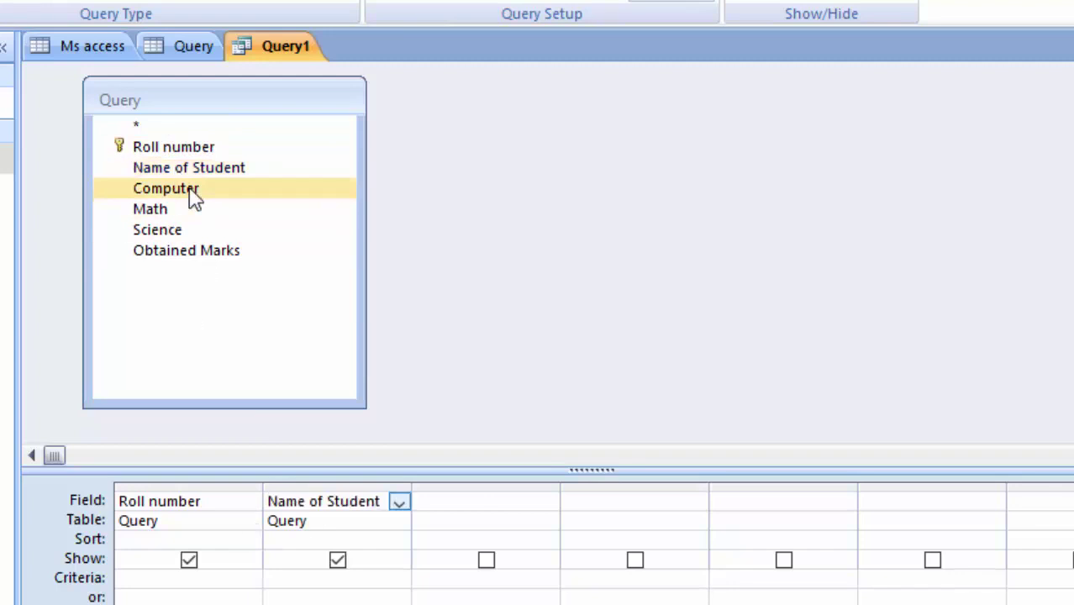
double_click(189, 210)
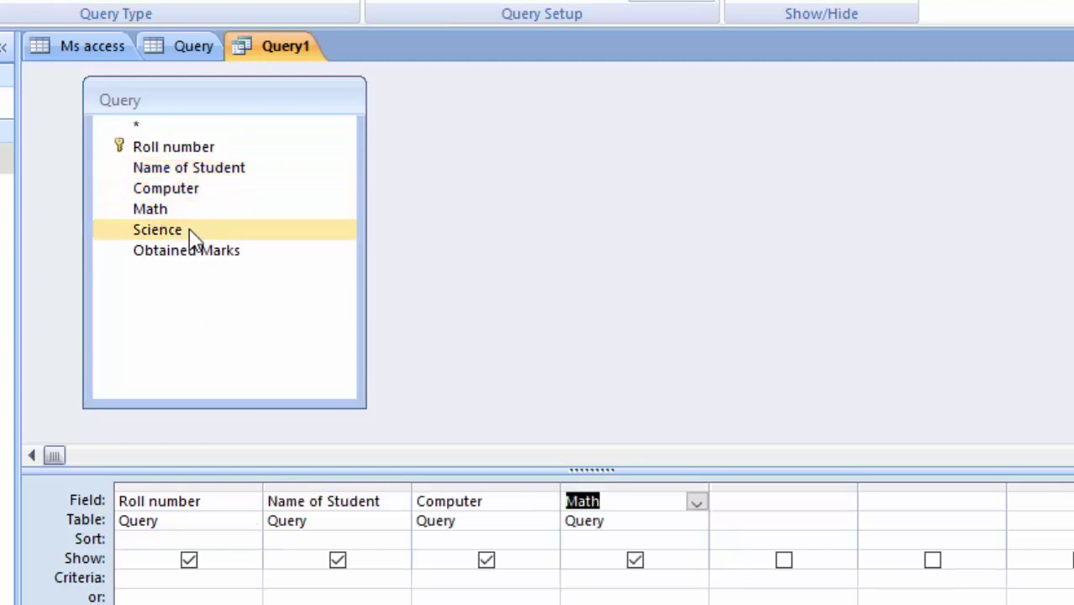
double_click(190, 234)
double_click(209, 252)
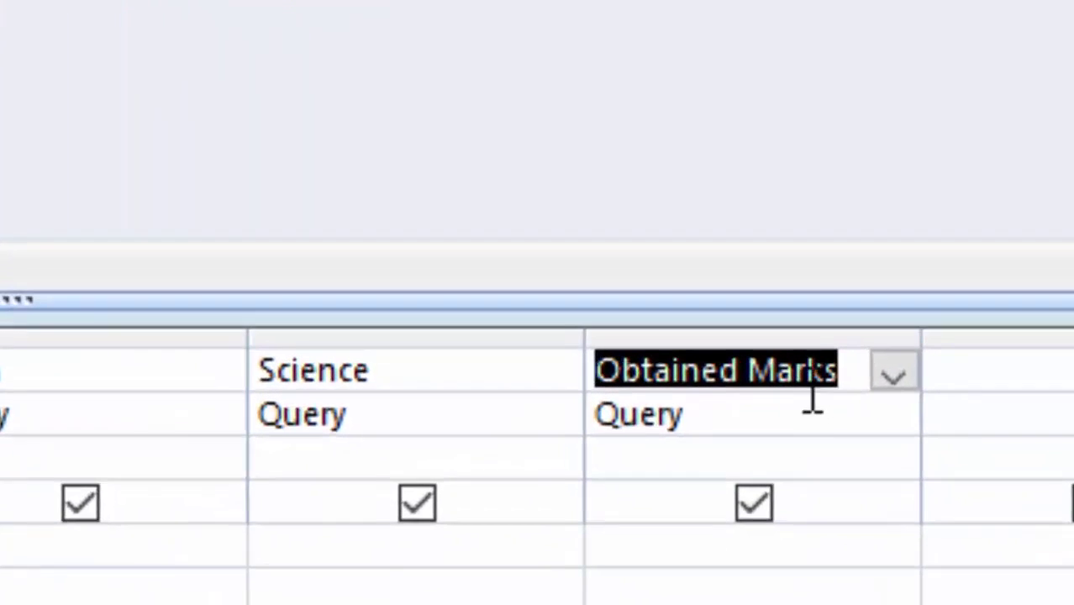
Open the Zoom box for the Obtained Marks column with its text size set to 14
right_click(841, 376)
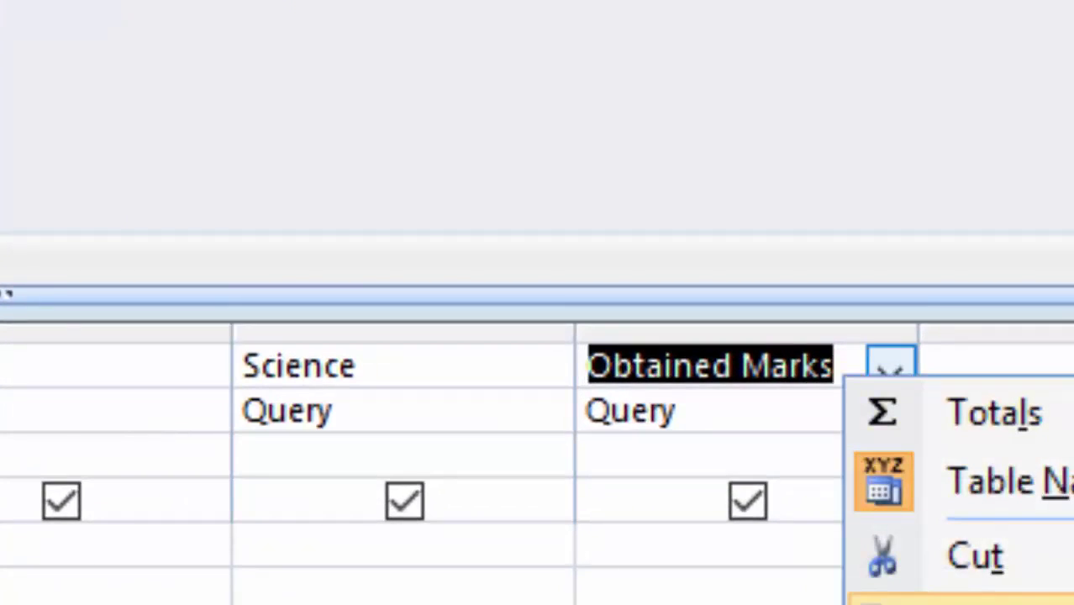
left_click(982, 602)
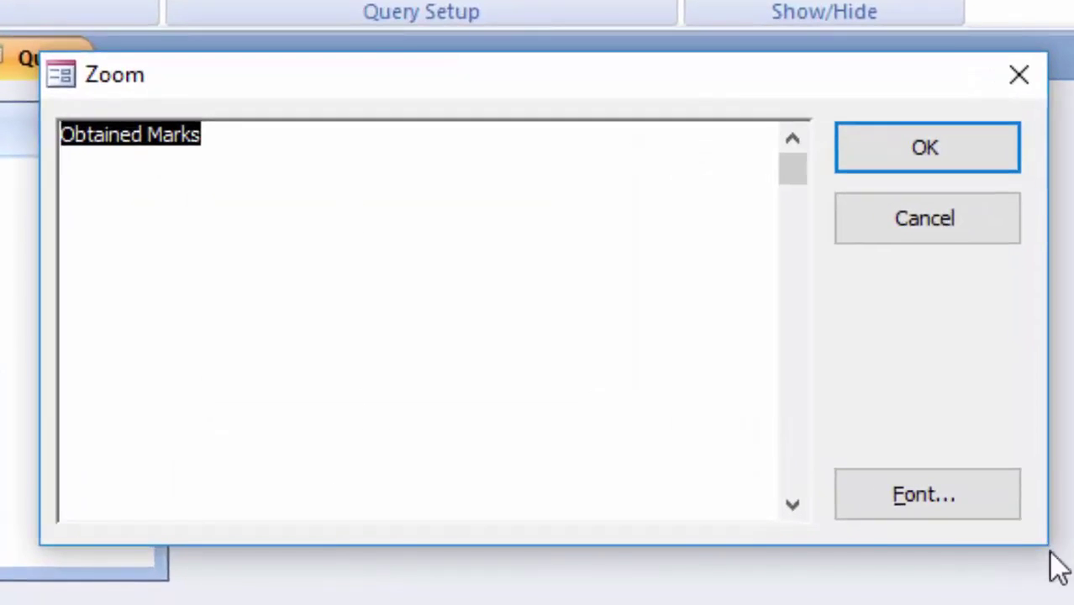
left_click(906, 491)
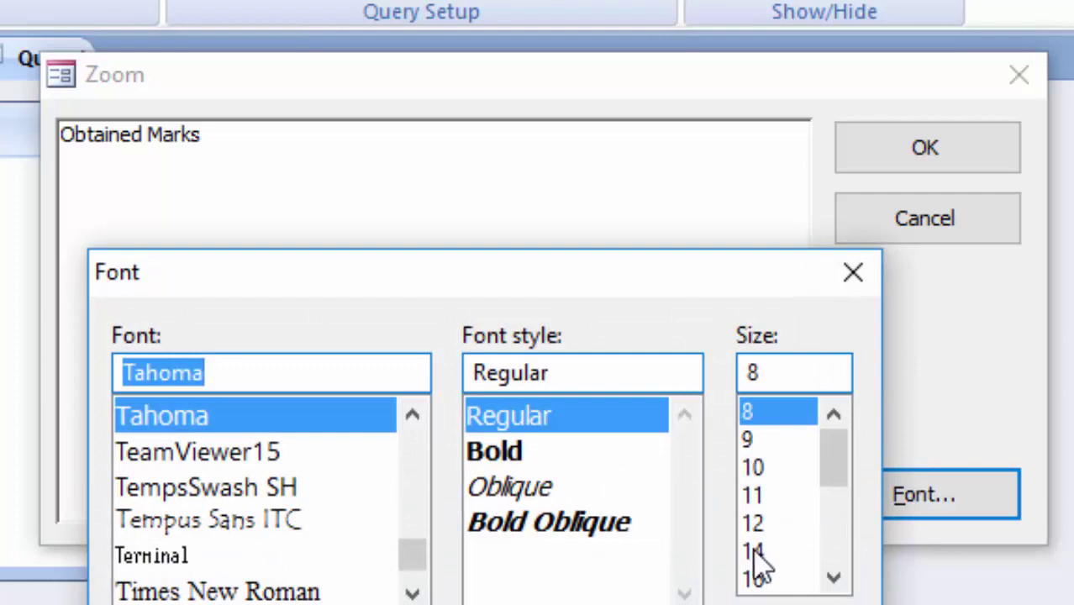
left_click(753, 552)
key("Return")
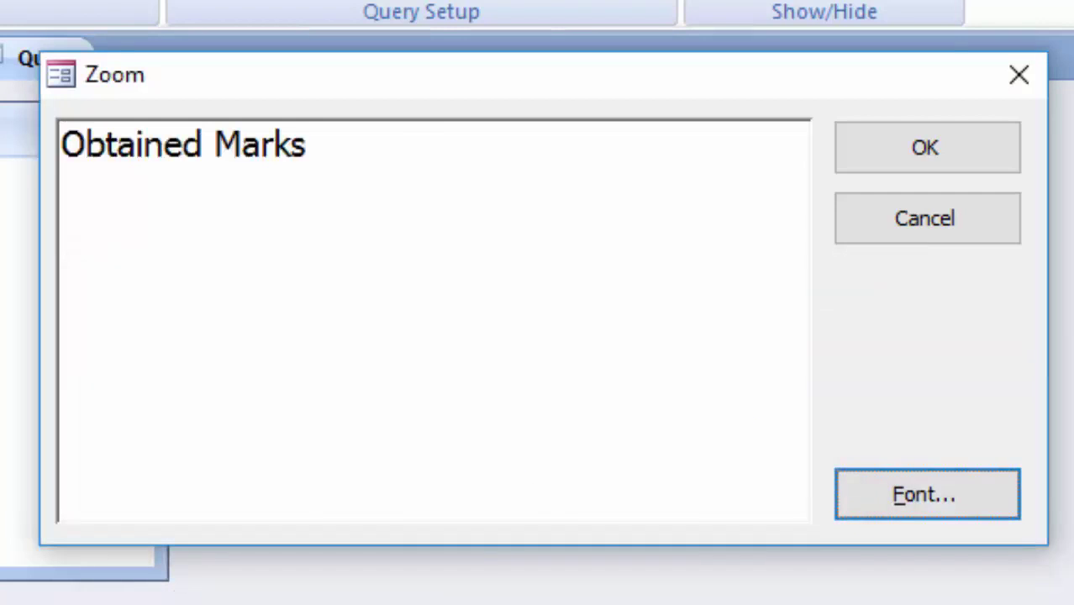
Enter the expression Obtained Marks:[Computer]+[Math]+[Science] and confirm it
left_click(363, 158)
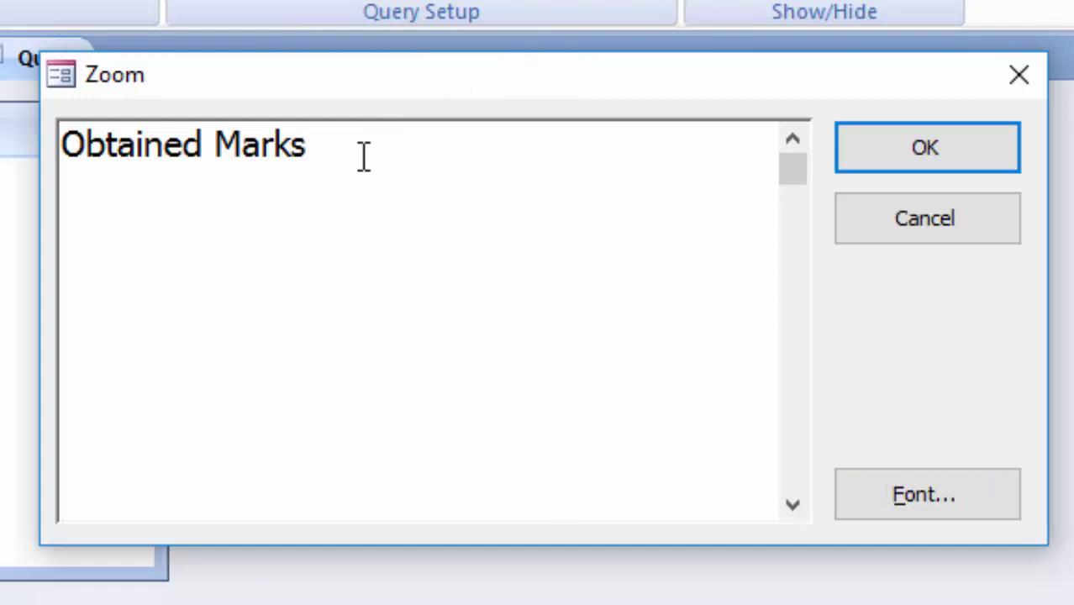
type(":")
type("[")
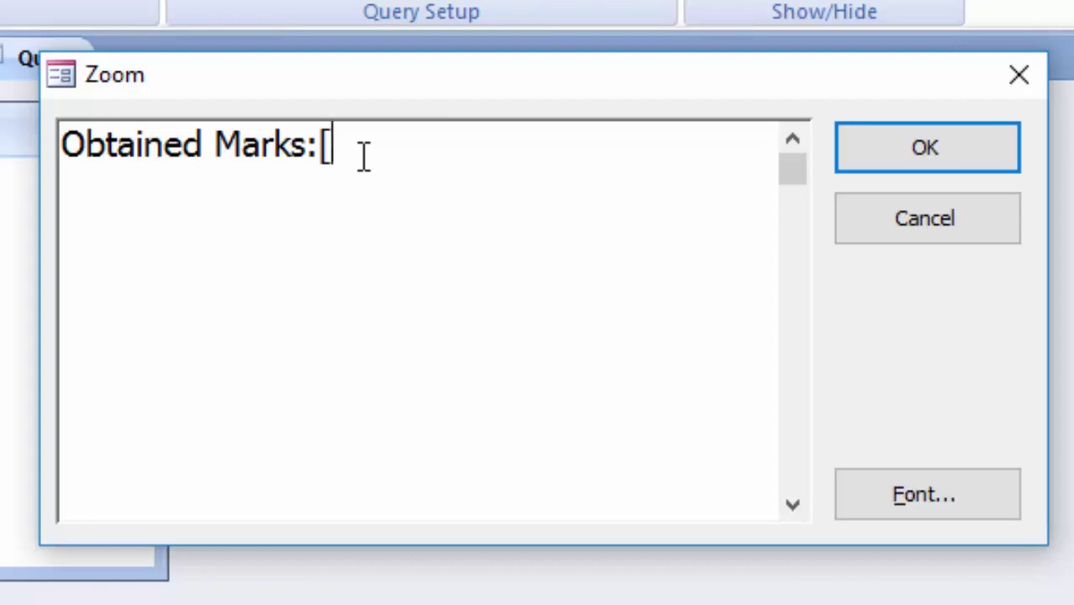
type("Compute")
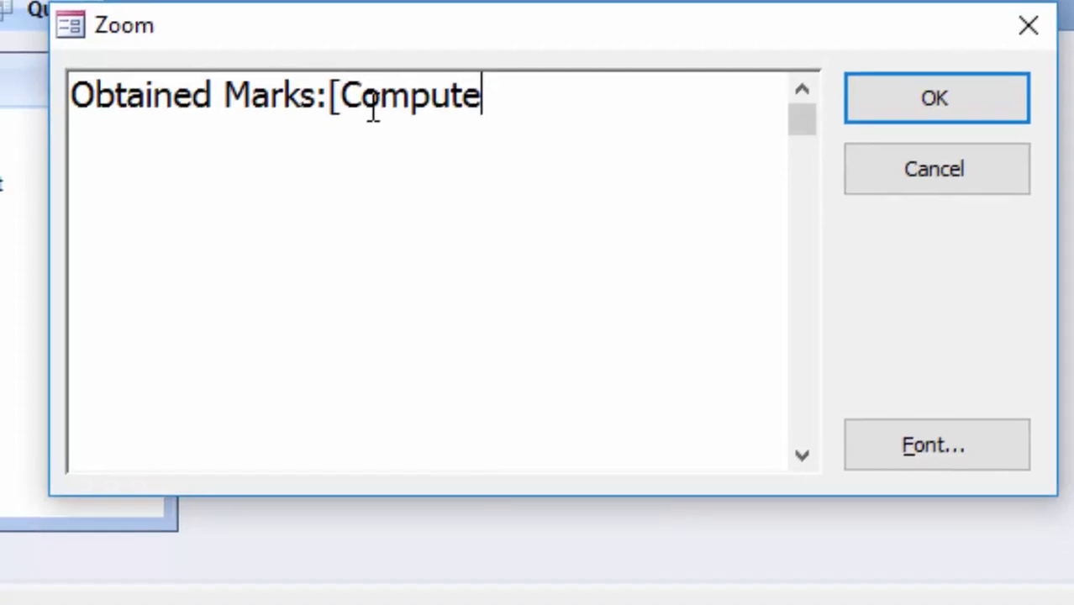
type("r]")
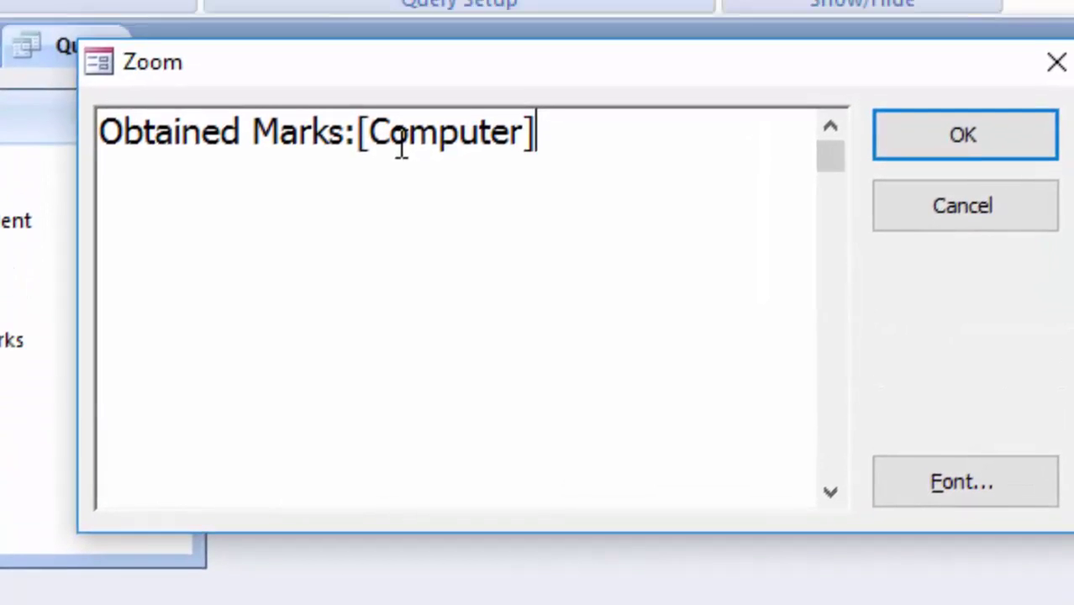
type("+")
type("[")
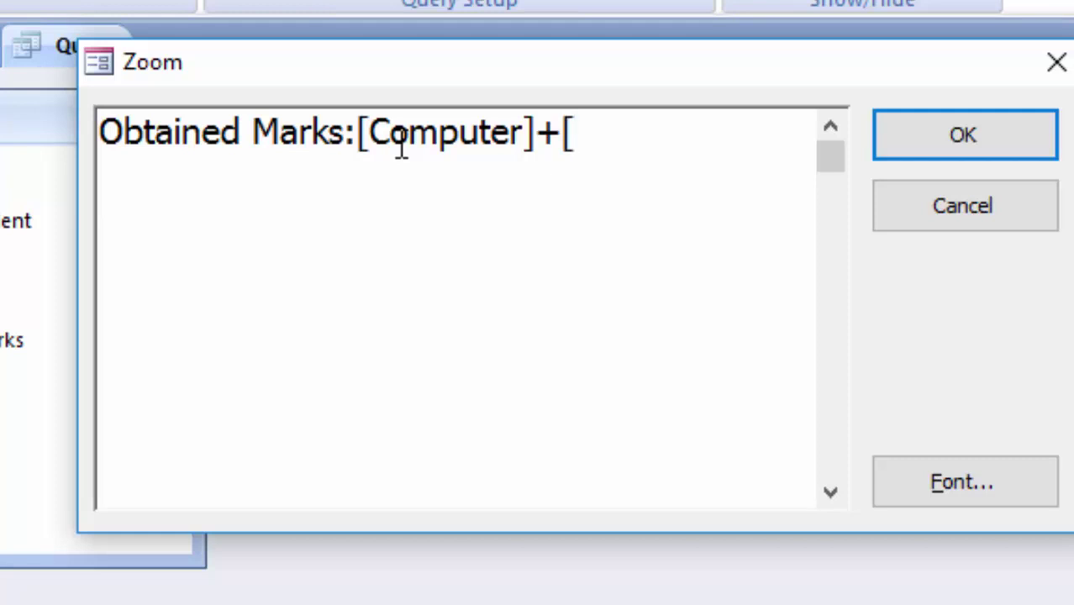
type("Math")
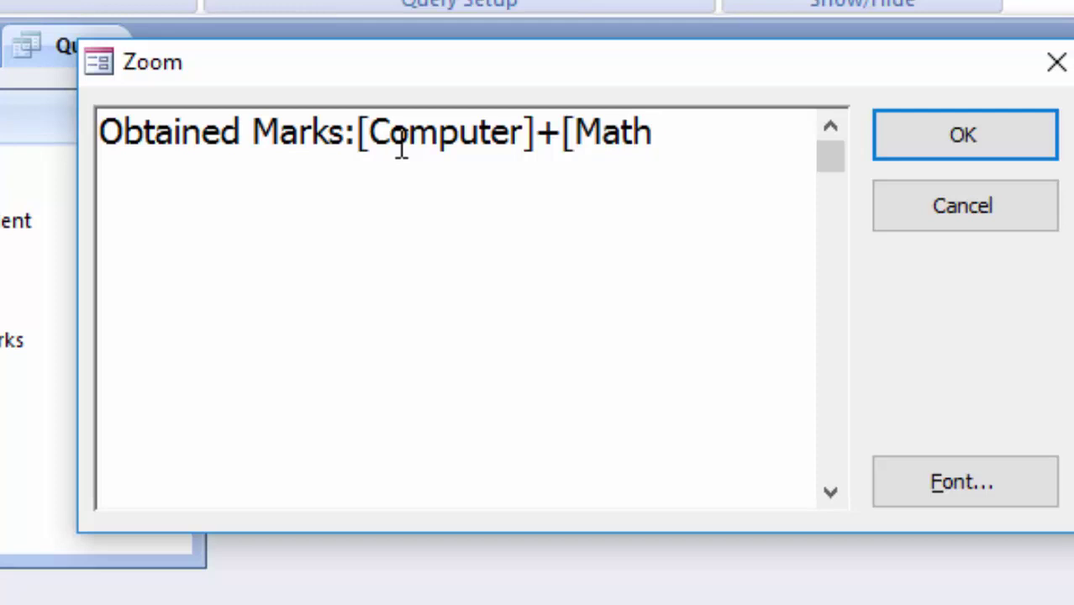
type("]+[")
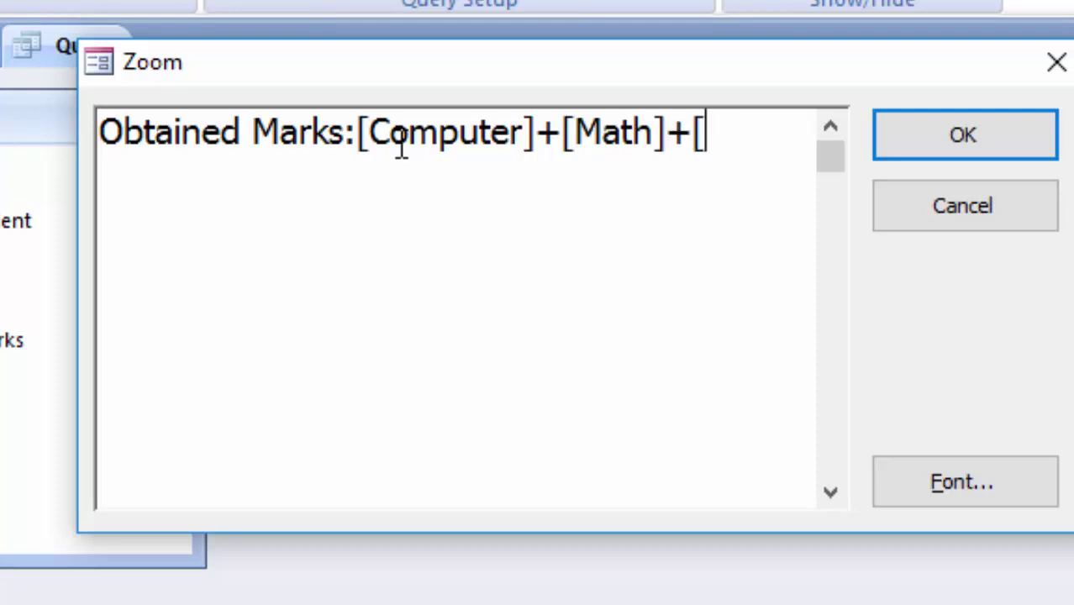
type("Scie")
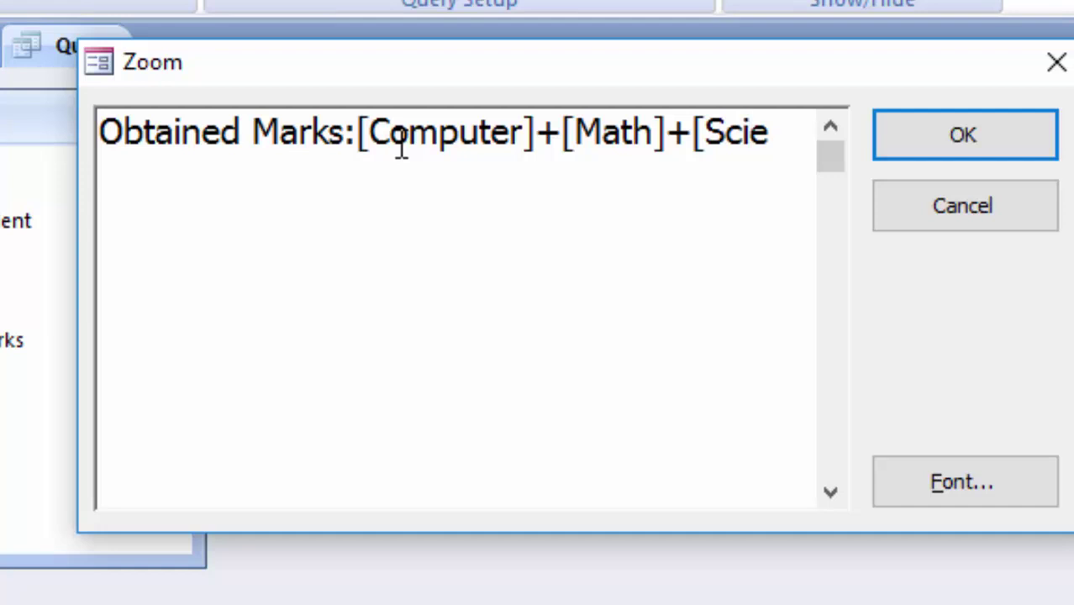
type("nce]")
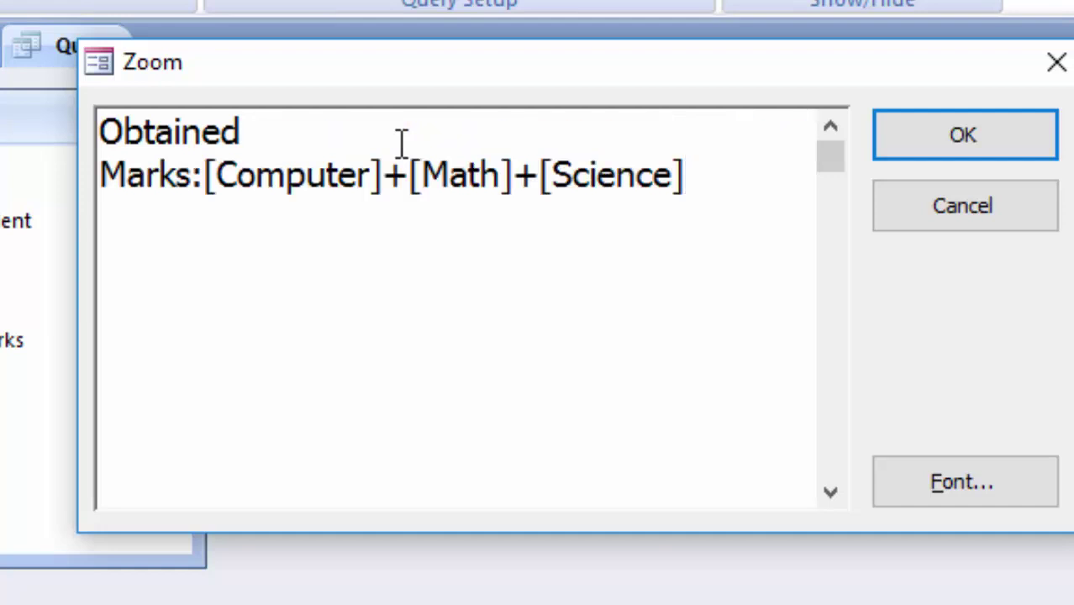
left_click(944, 151)
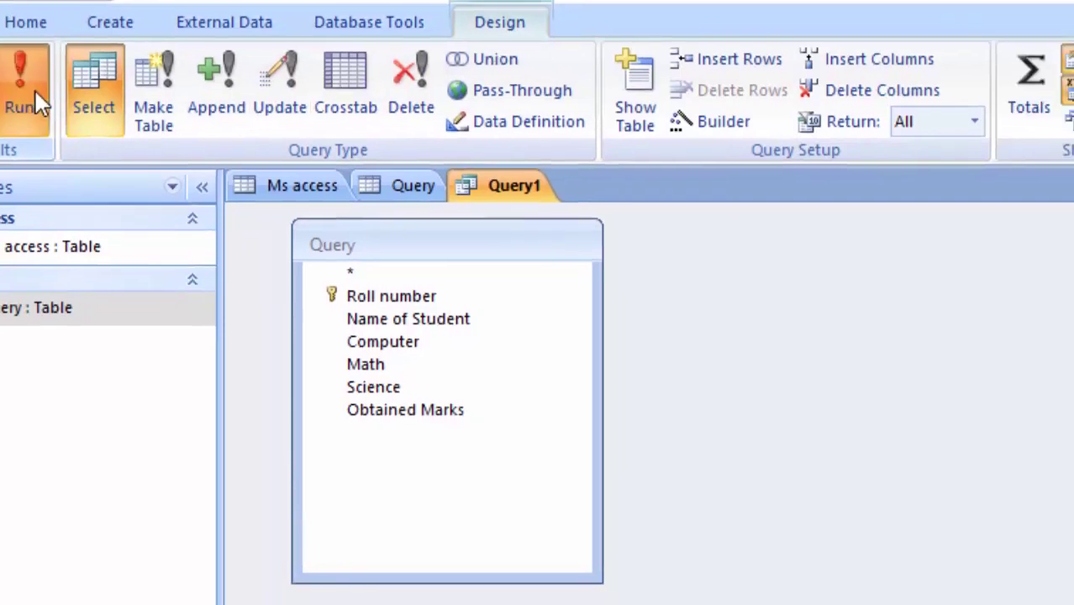
Run Query1 to show its datasheet and fit the Name of Student column
left_click(36, 96)
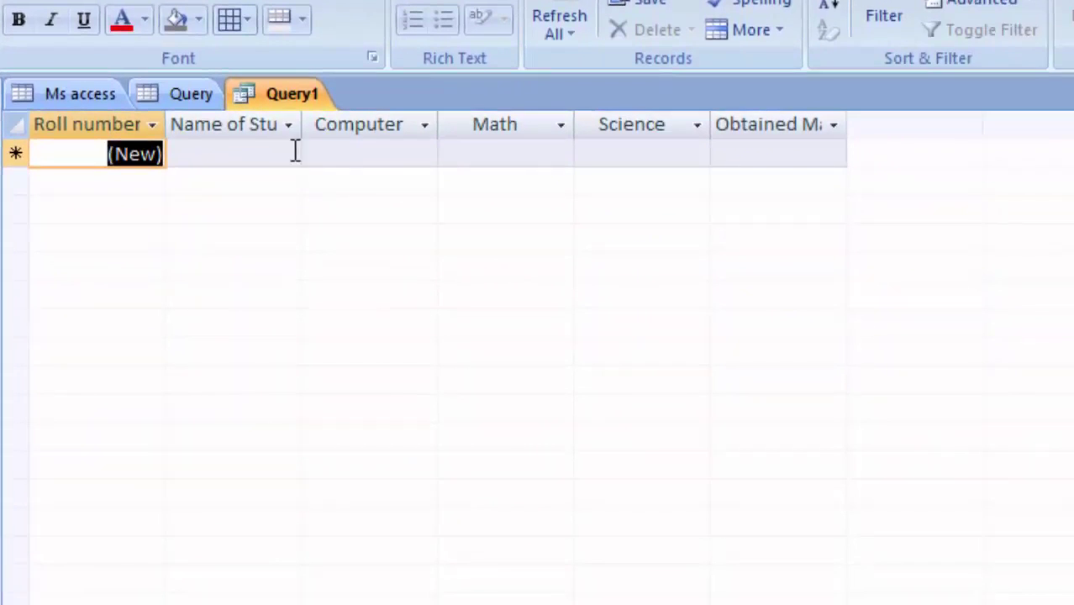
double_click(303, 119)
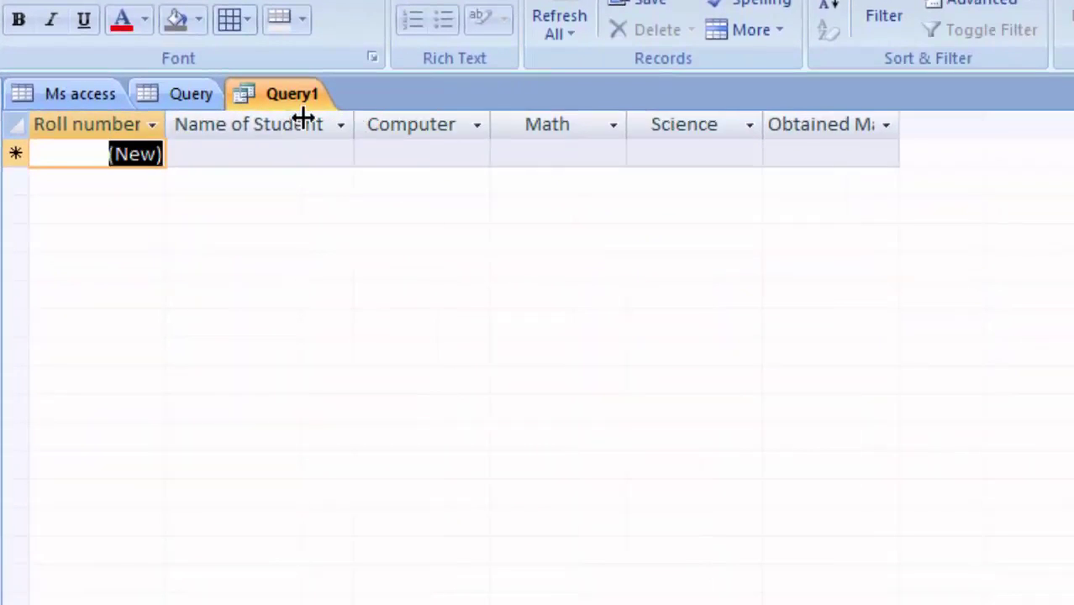
left_click(249, 153)
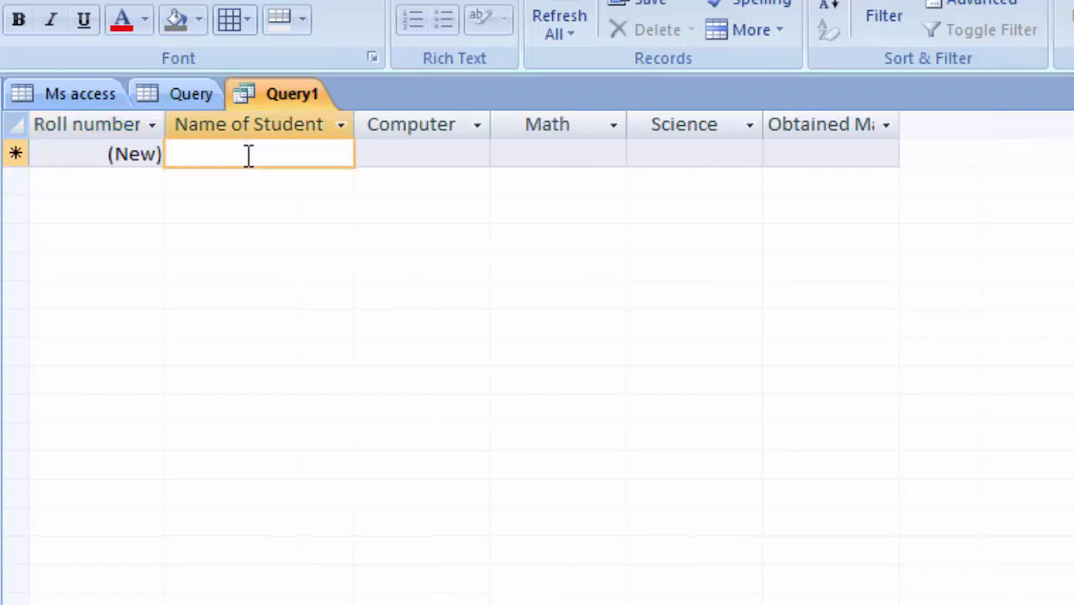
type("Ram")
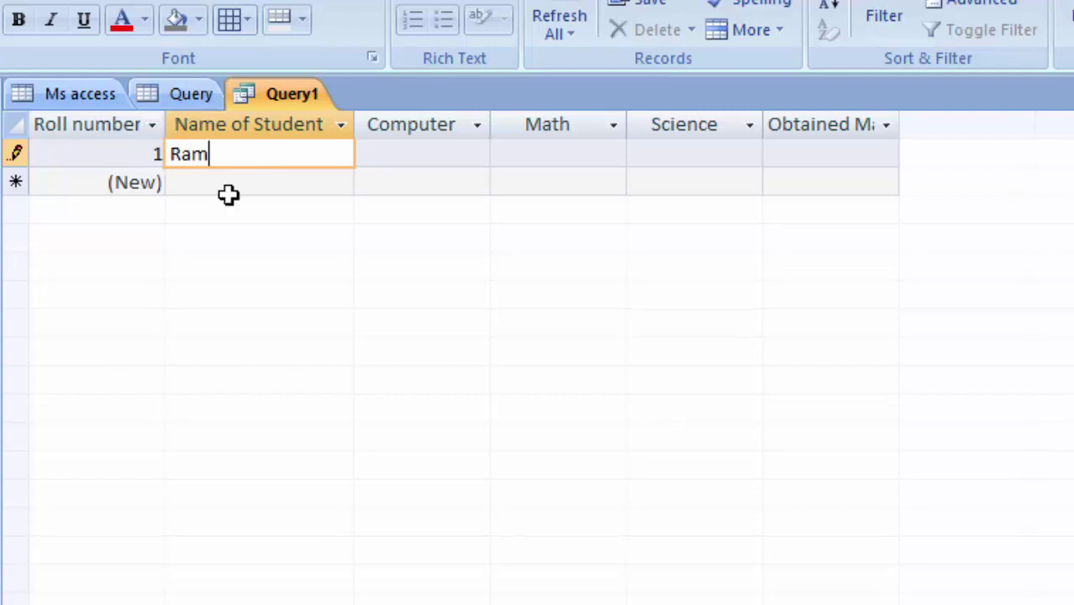
key("BackSpace")
key("BackSpace")
key("BackSpace")
left_click(80, 156)
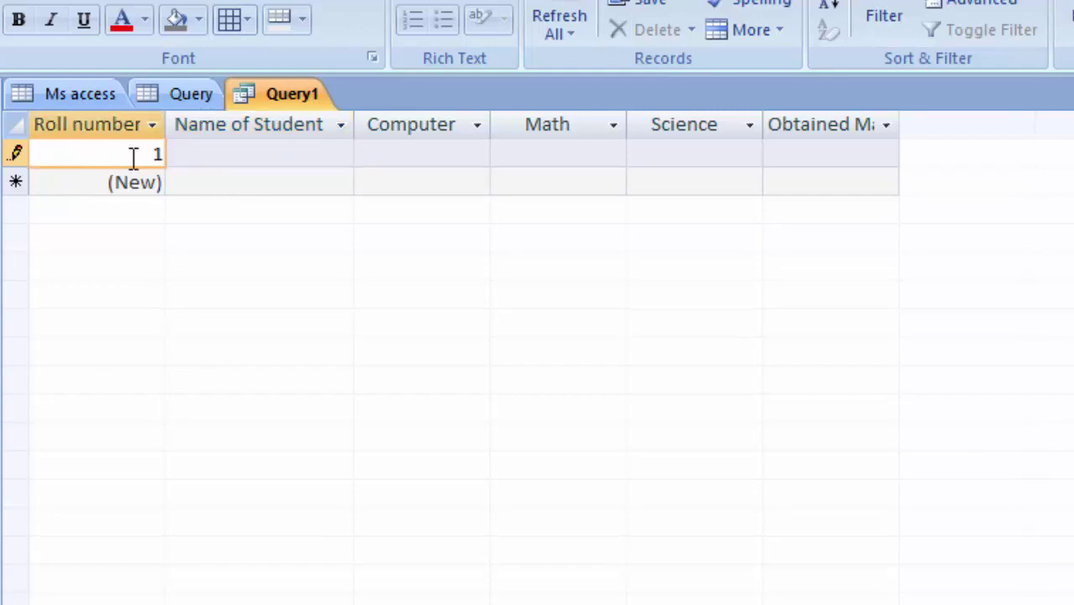
left_click(192, 156)
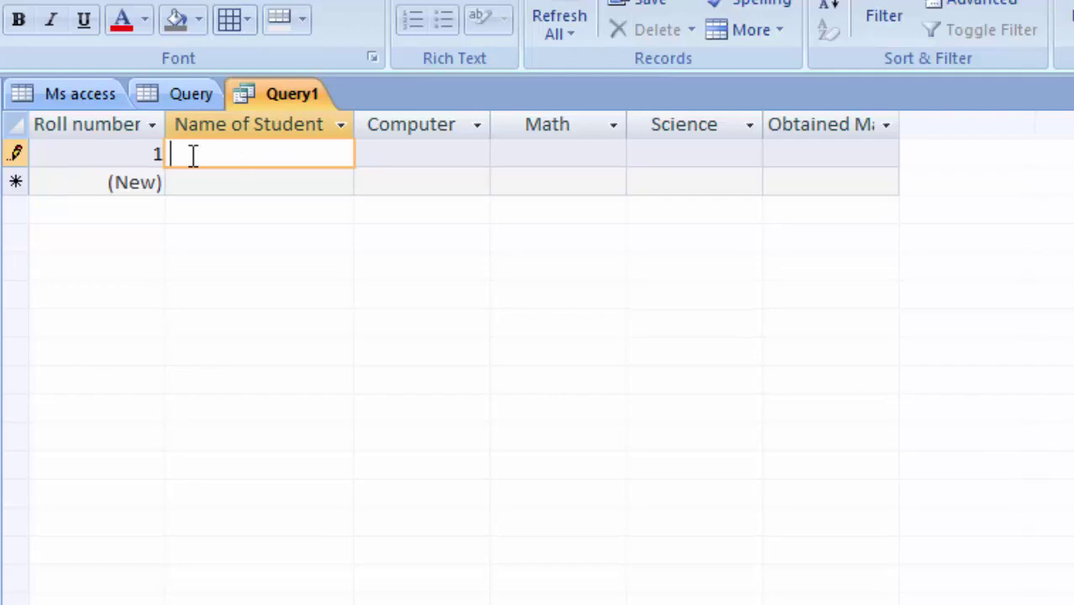
Enter the first student's name with Computer 50, Math 80 and Science 66, totalling 196
type("Ram")
key("Tab")
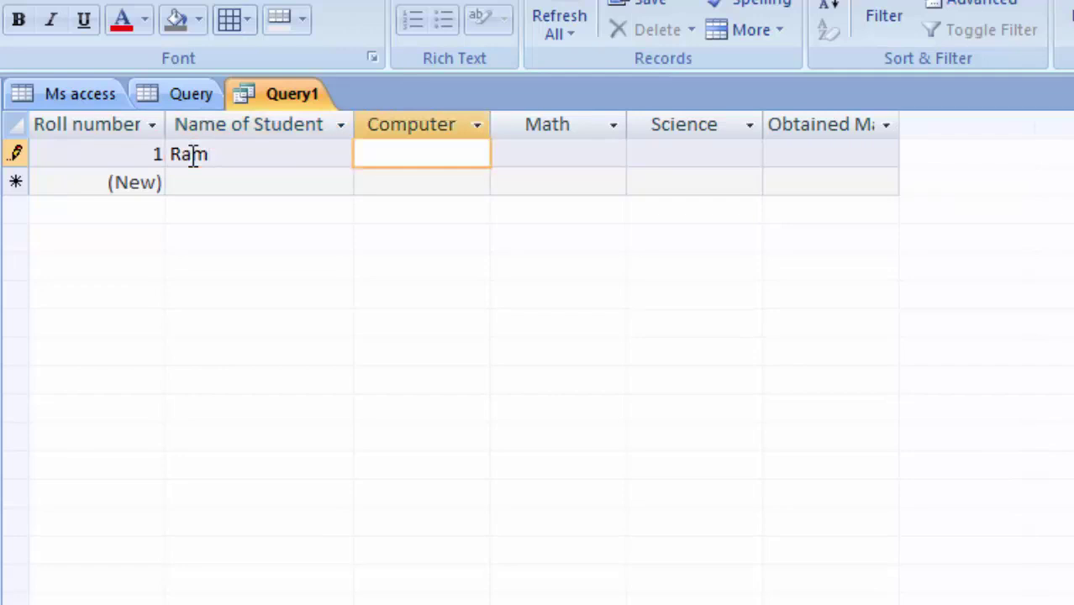
type("50")
key("Tab")
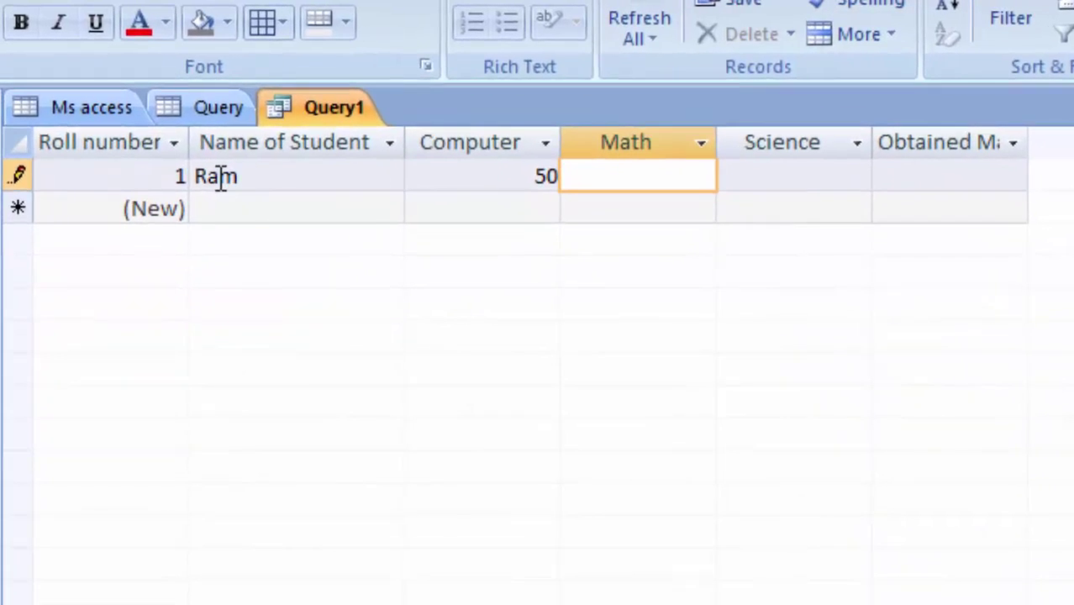
type("80")
key("Tab")
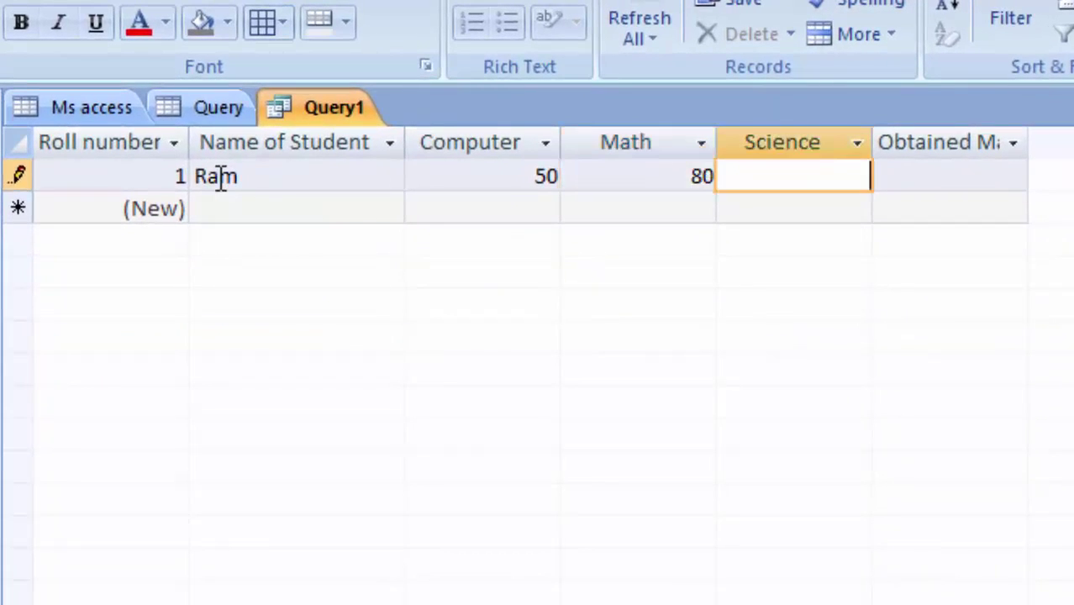
type("66")
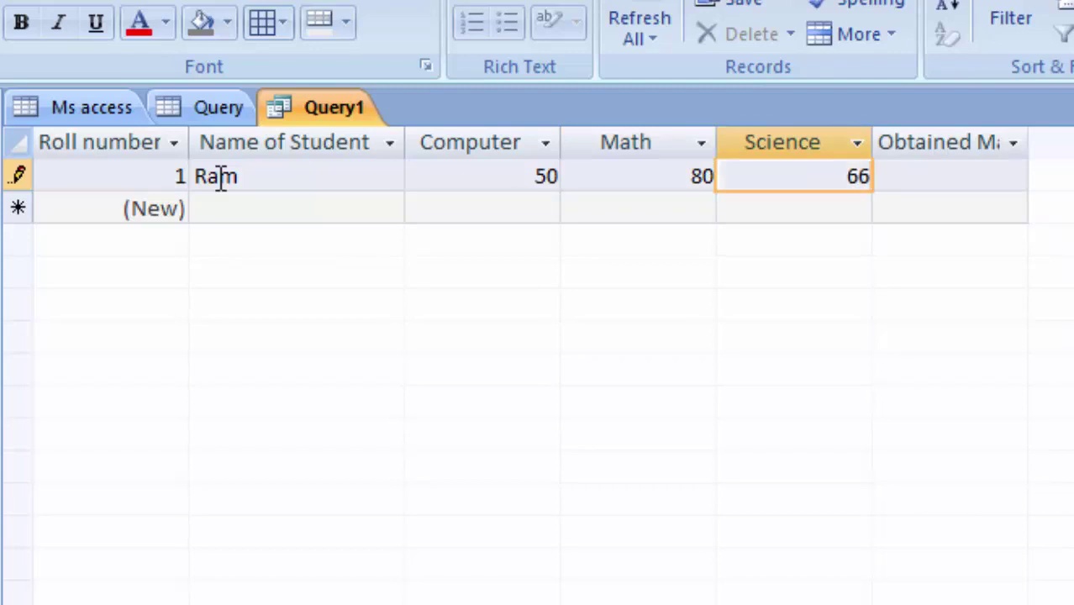
key("Tab")
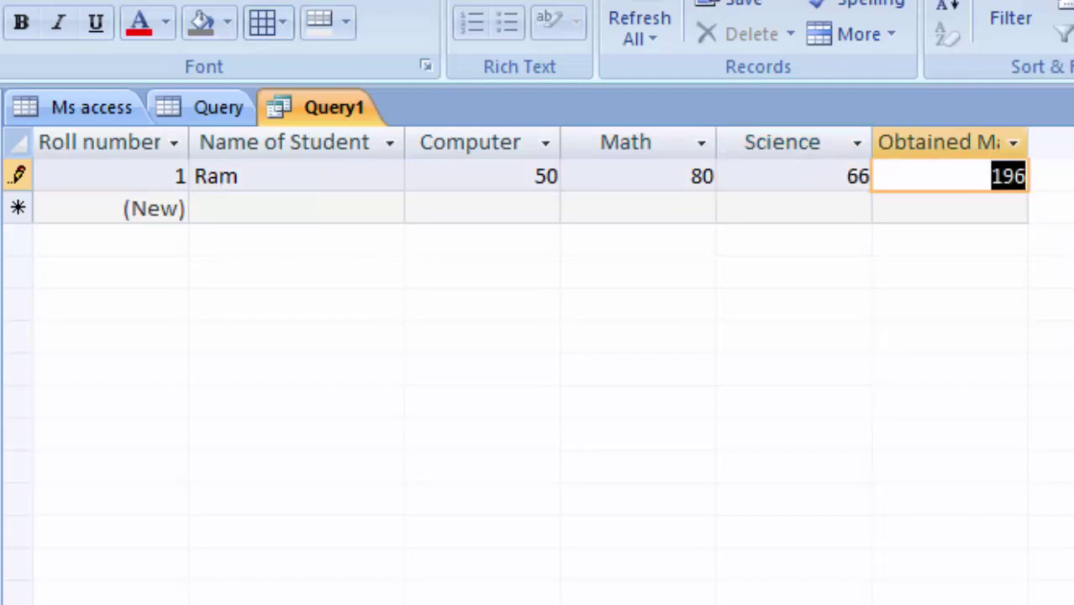
Widen the Obtained Marks column so its full heading shows
left_click(1020, 142)
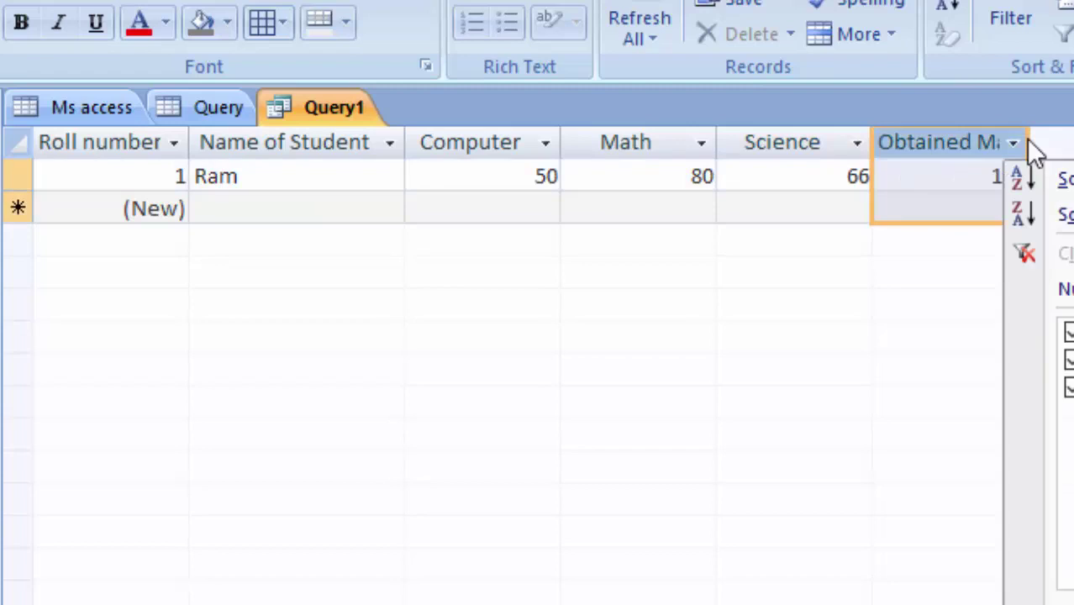
key("Escape")
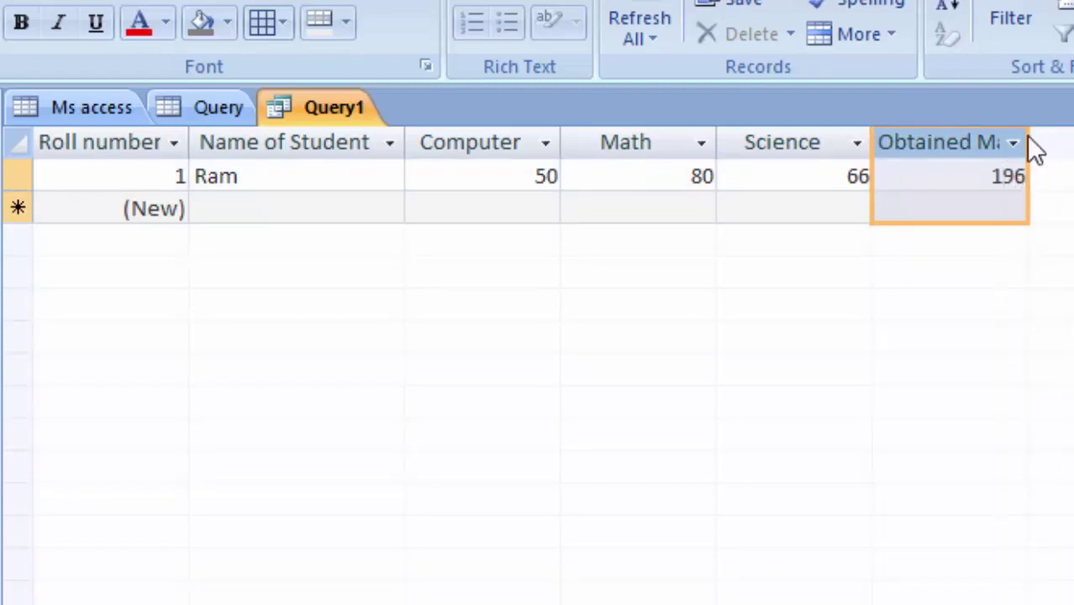
left_click_drag(1033, 140, 1072, 243)
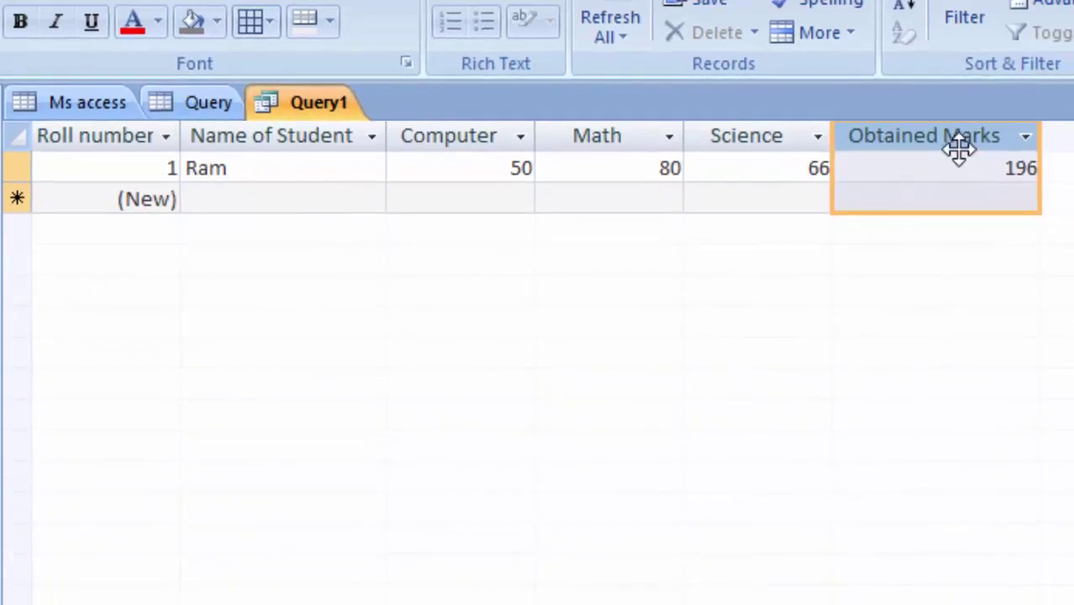
Enter a second student's name with Computer 66, Math 88 and Science 89, totalling 243
left_click(216, 199)
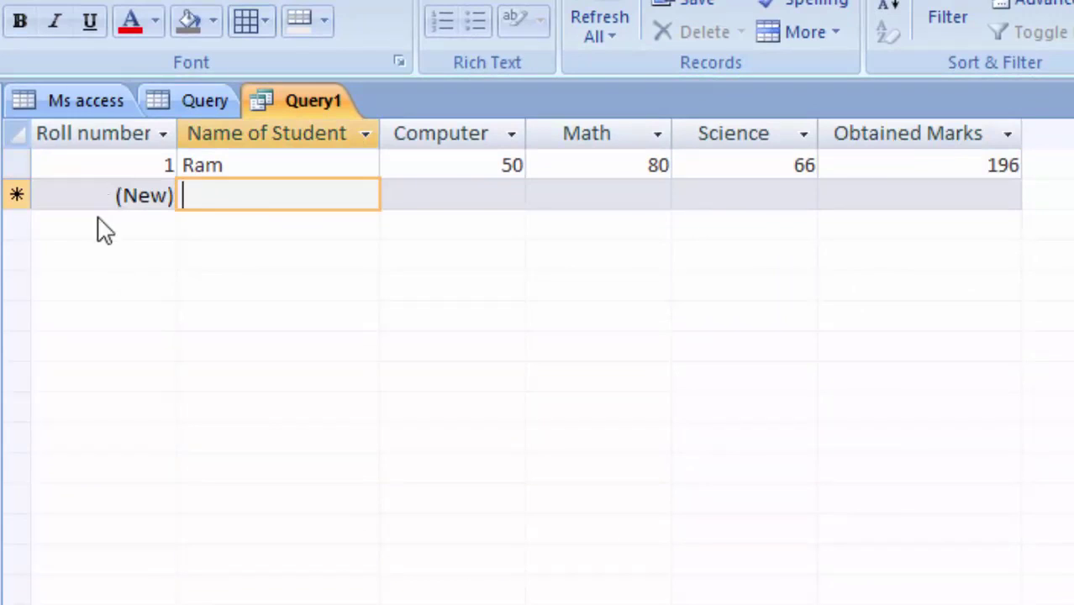
type("Tush")
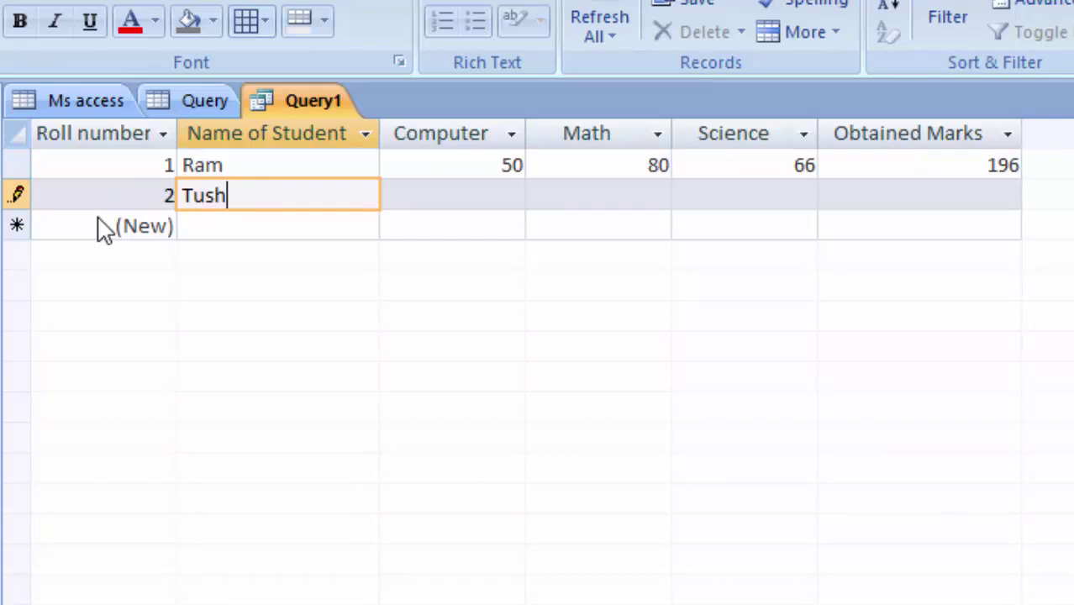
type("ar")
key("Tab")
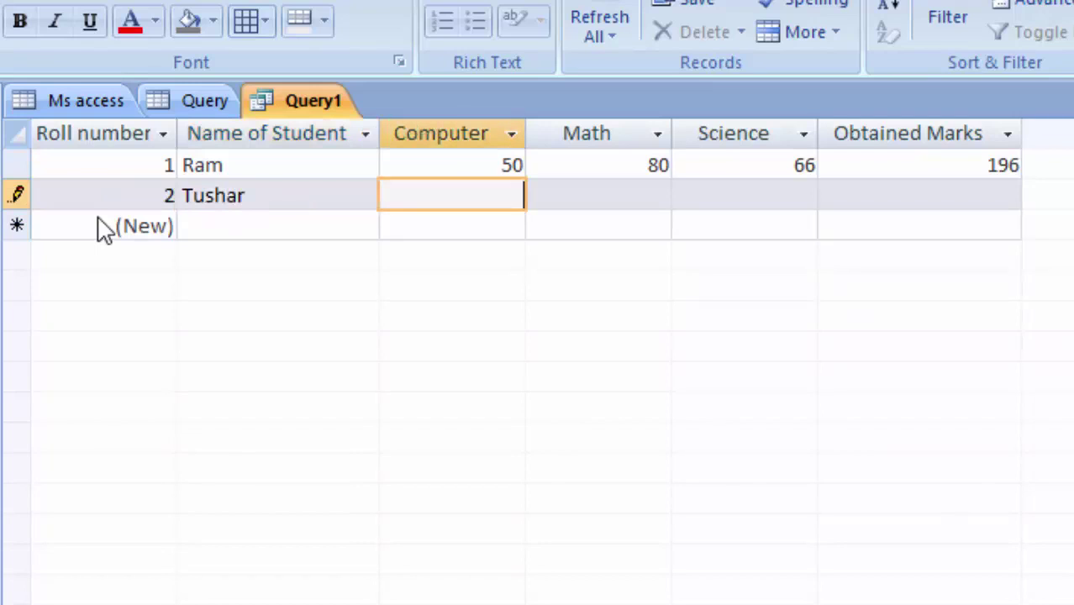
type("66")
key("Tab")
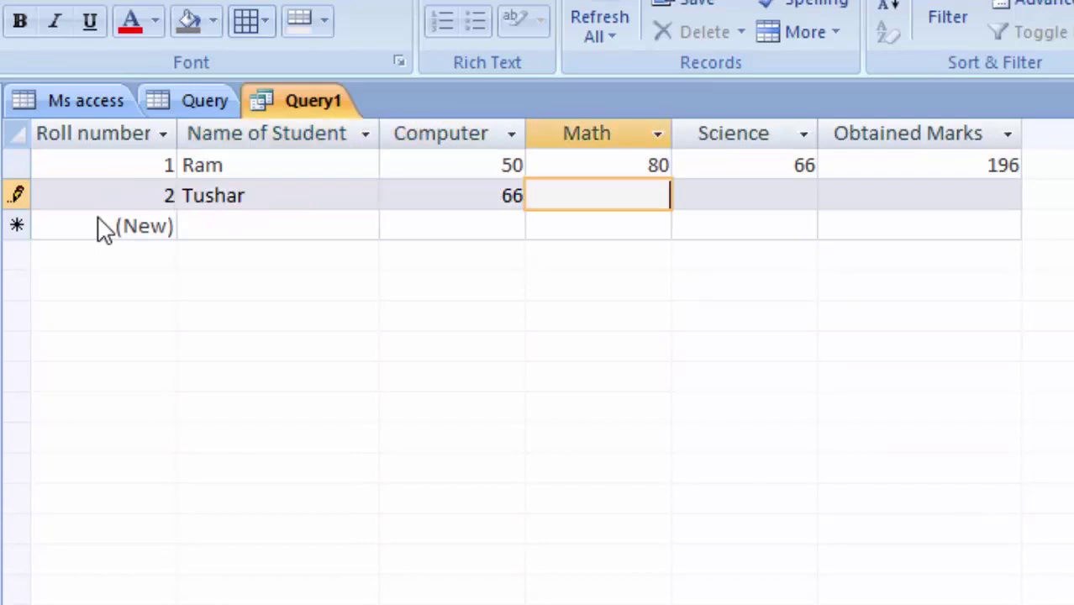
type("88")
key("Tab")
type("89")
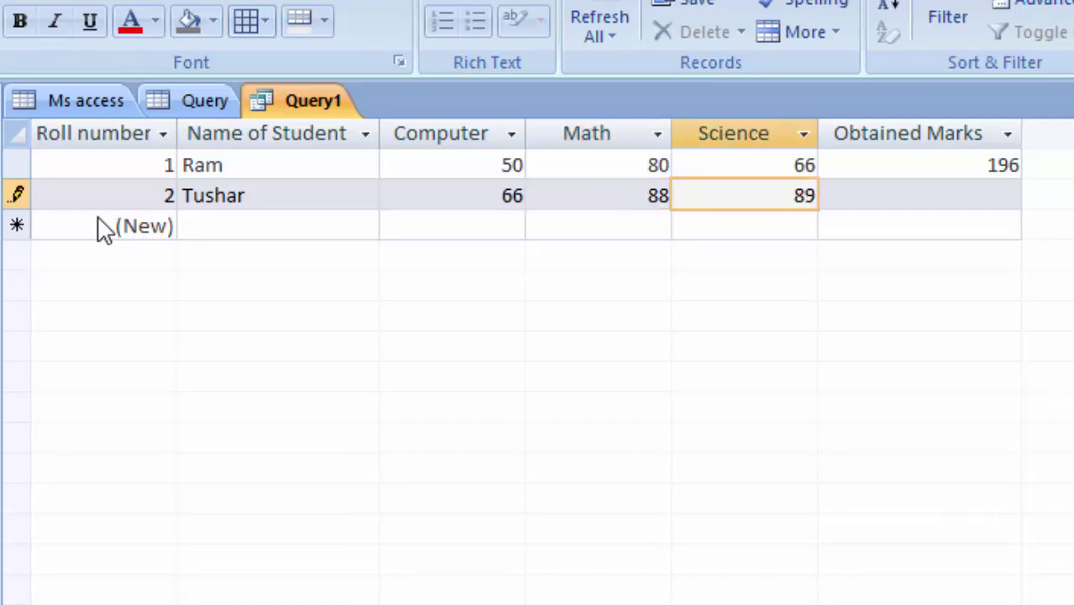
key("Tab")
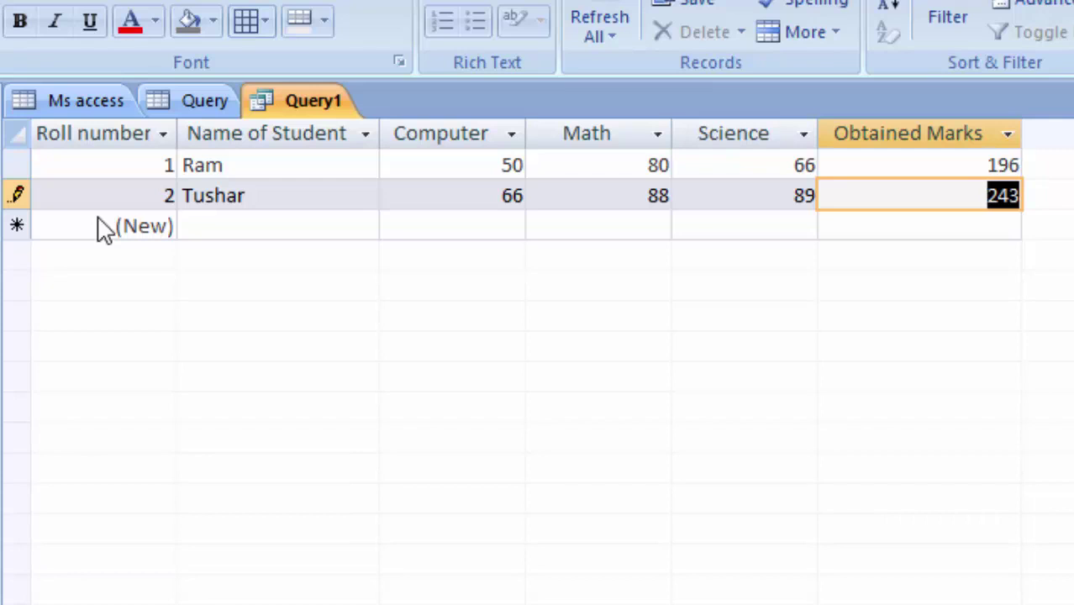
left_click(22, 23)
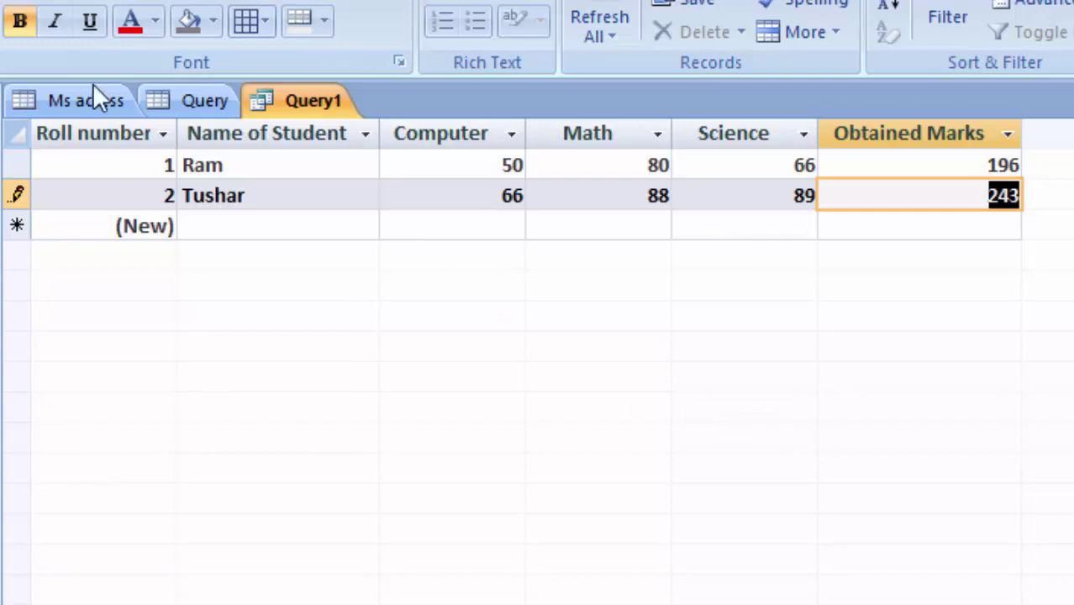
left_click(155, 22)
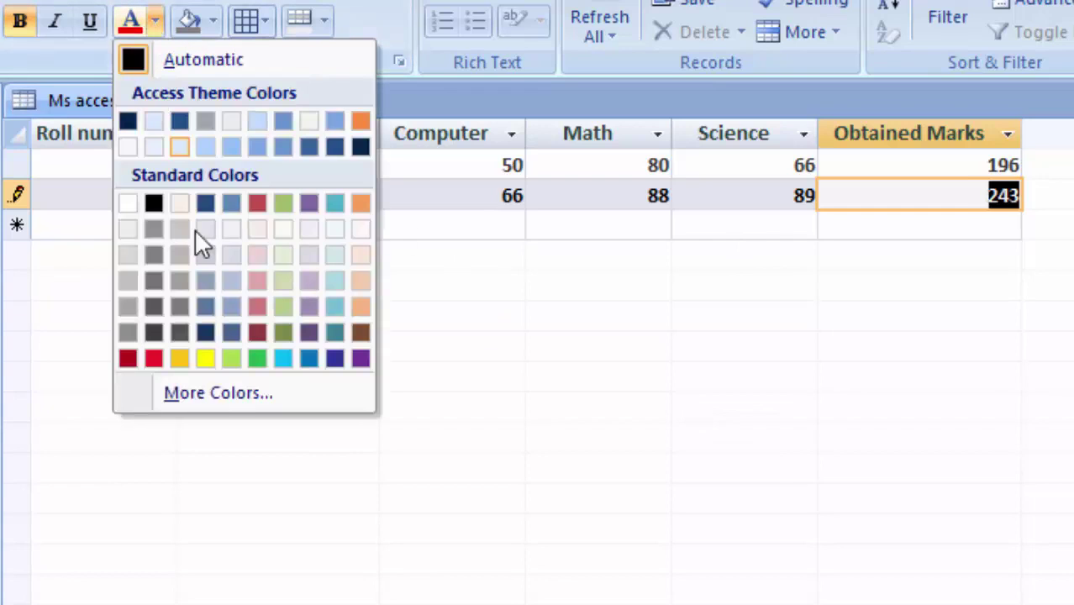
left_click(231, 360)
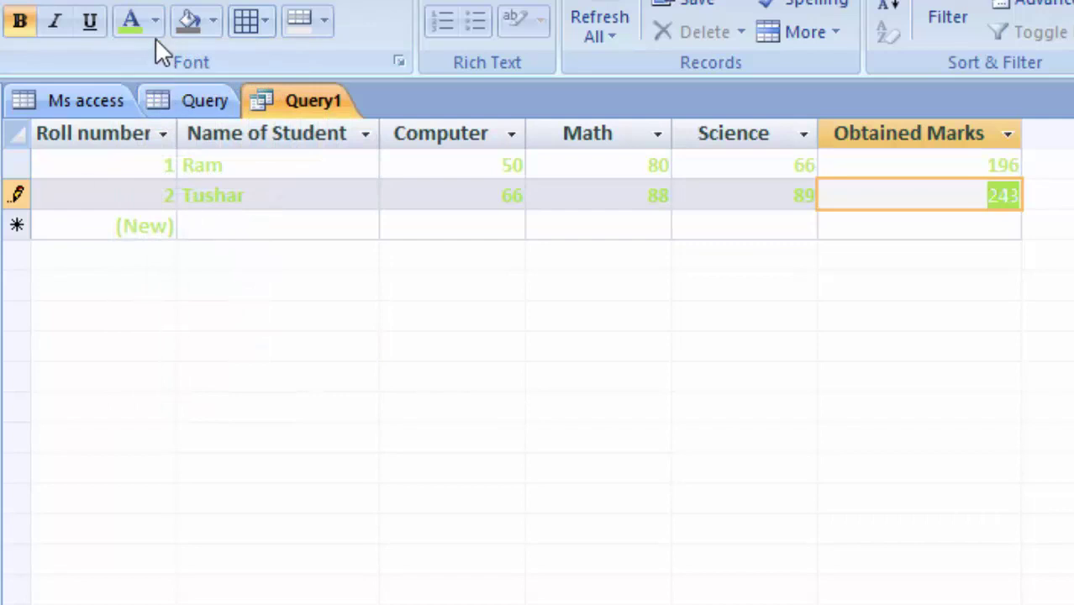
left_click(154, 22)
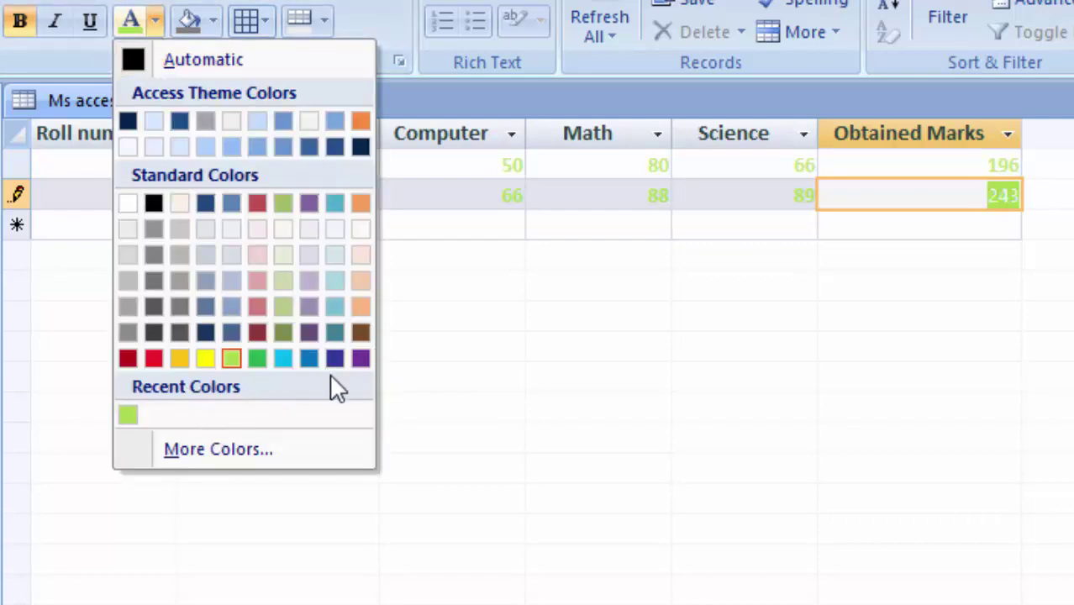
left_click(360, 358)
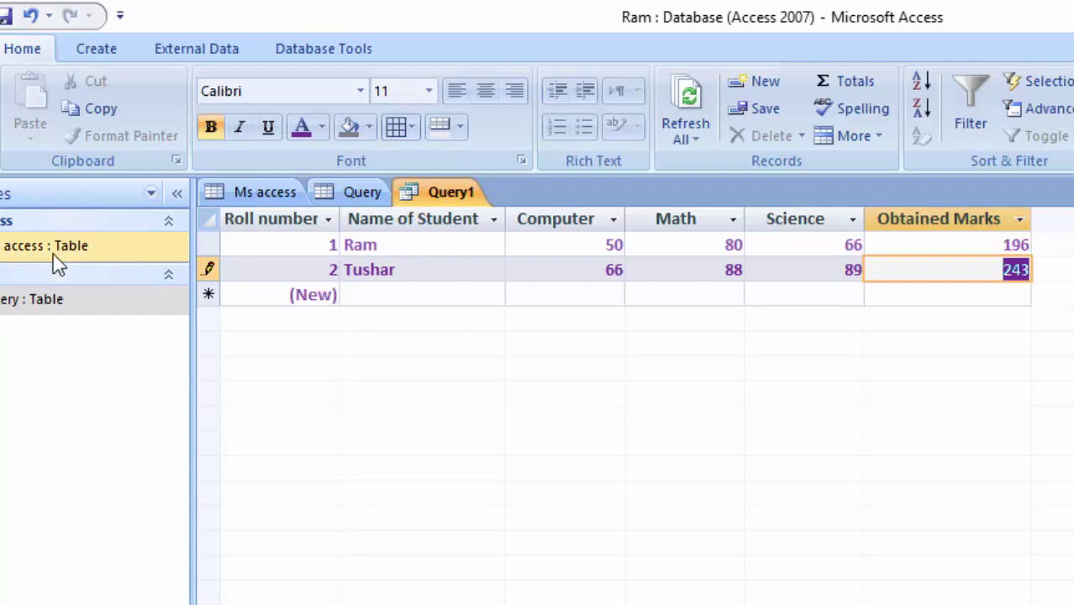
From the Create tab, return to the Query1 datasheet and open the More Forms dropdown
left_click(94, 51)
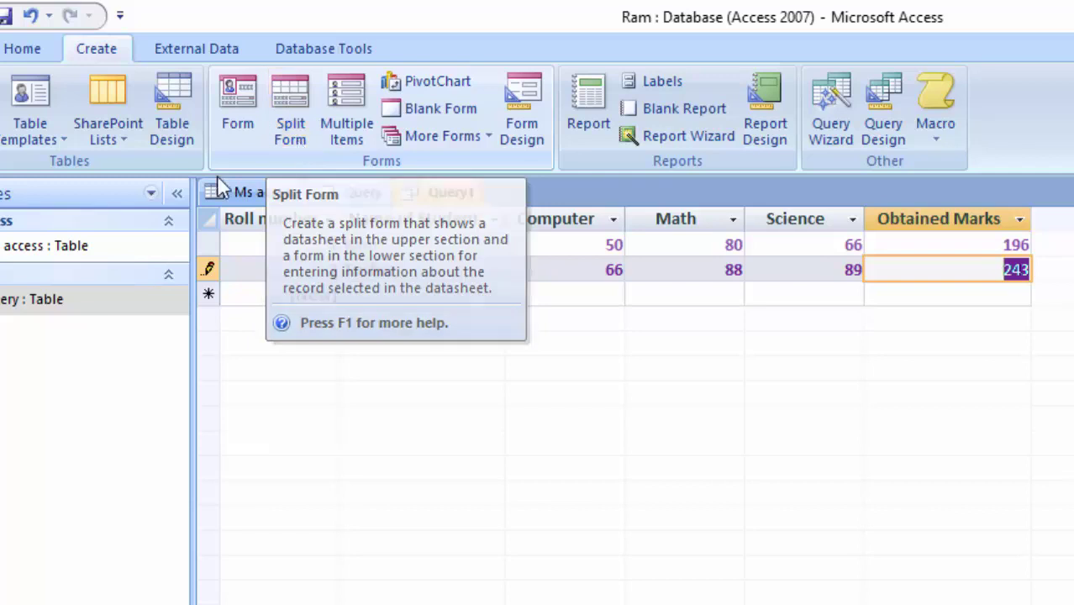
double_click(25, 249)
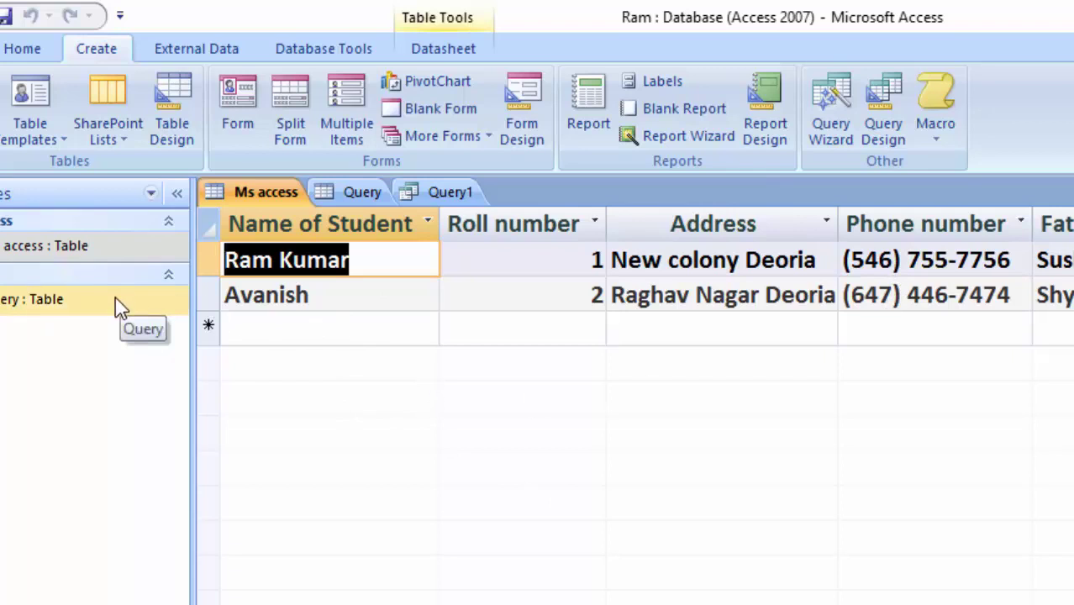
left_click(436, 199)
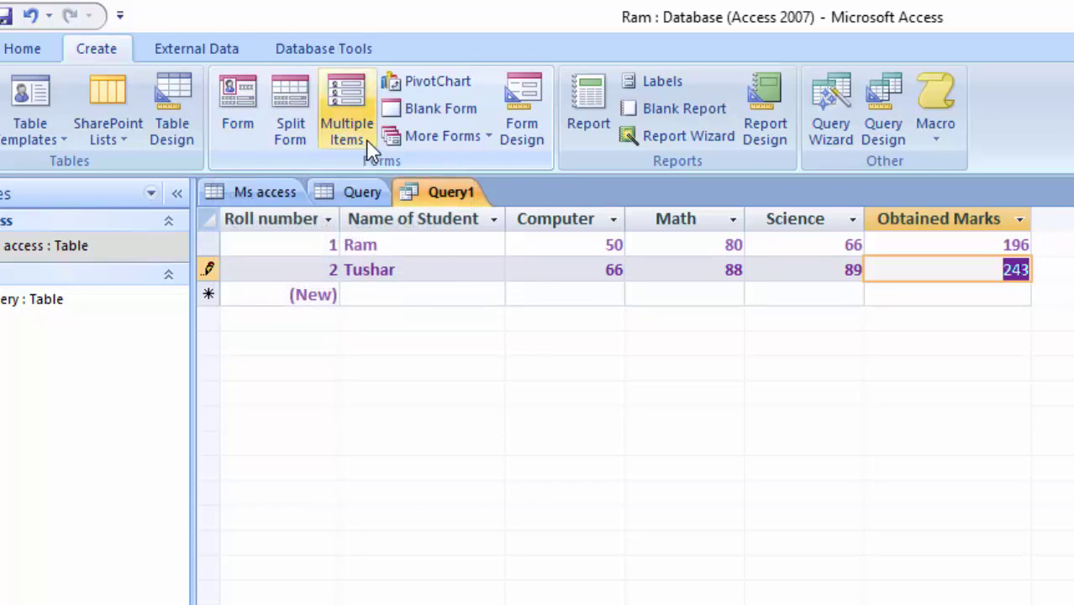
left_click(462, 139)
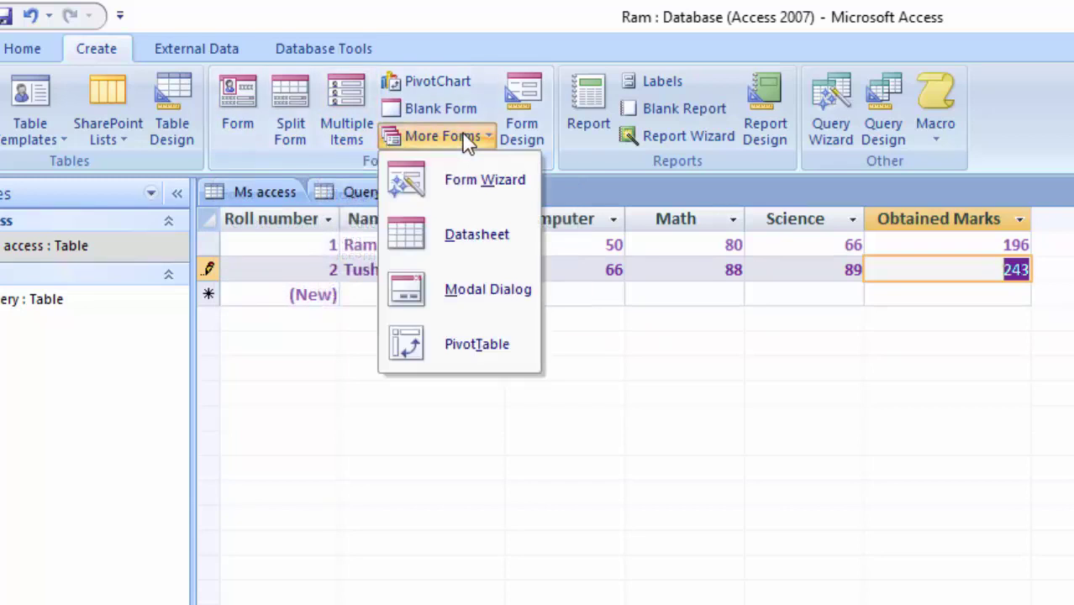
Launch the Form Wizard, saving Query1 under its default name first
left_click(438, 194)
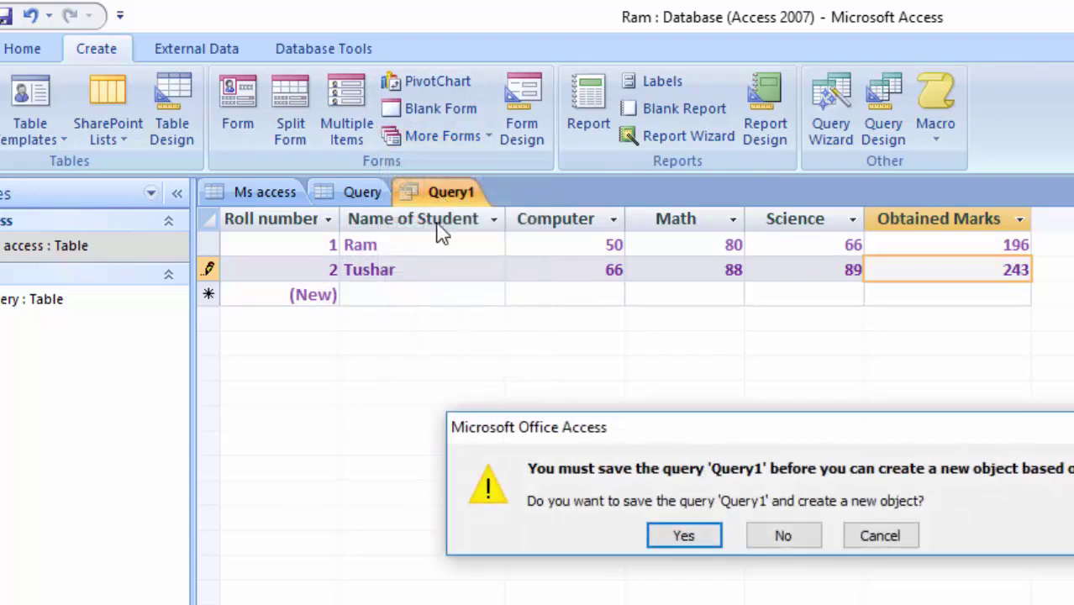
left_click(682, 536)
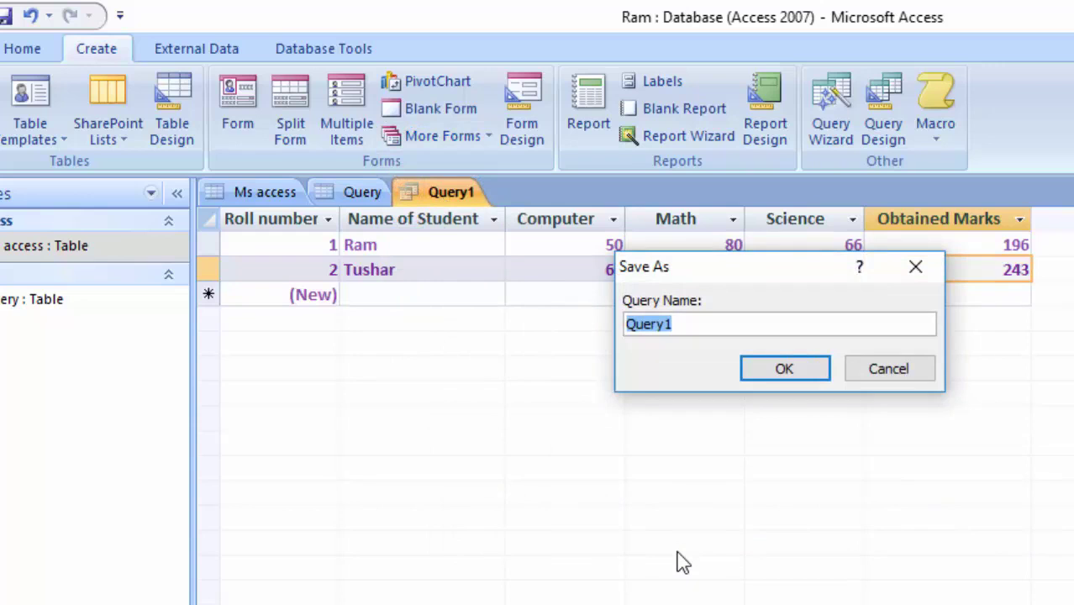
key("Return")
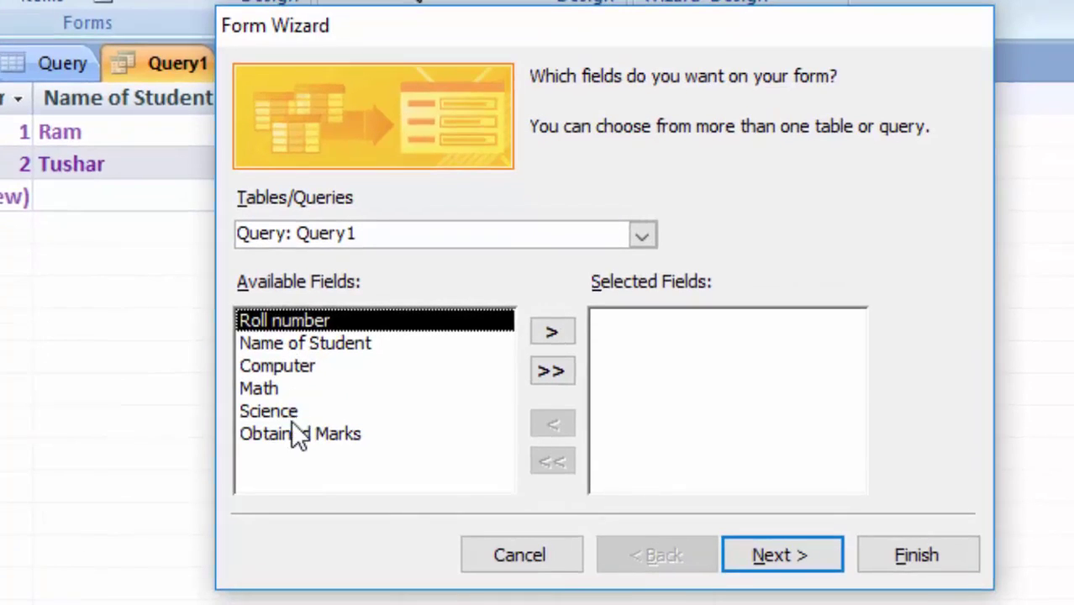
Select all six Query1 fields, Roll number through Obtained Marks, for the form
left_click(551, 333)
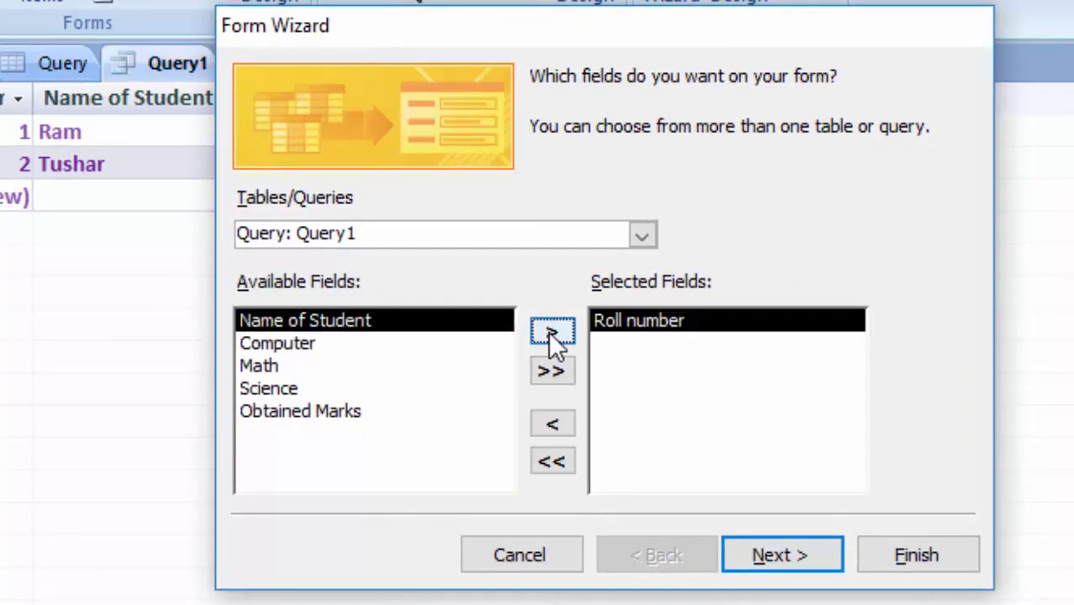
left_click(551, 333)
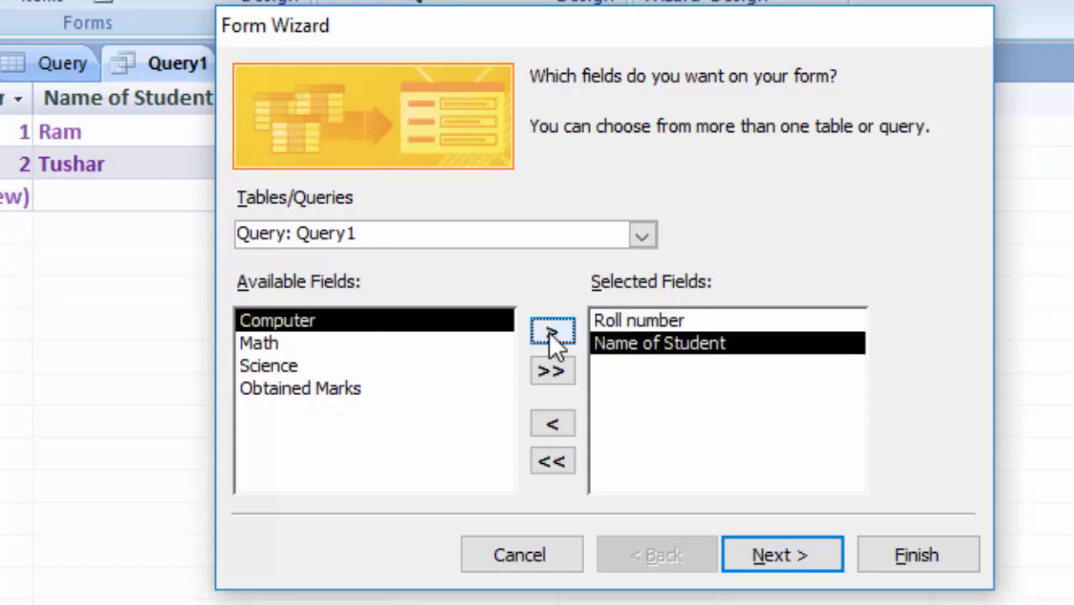
left_click(542, 461)
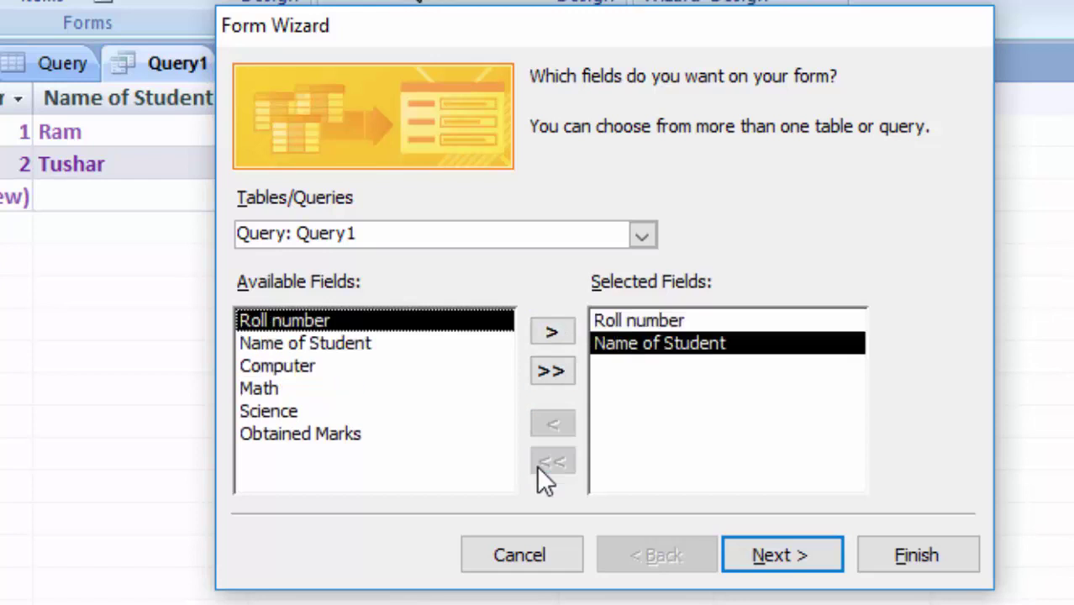
left_click(551, 373)
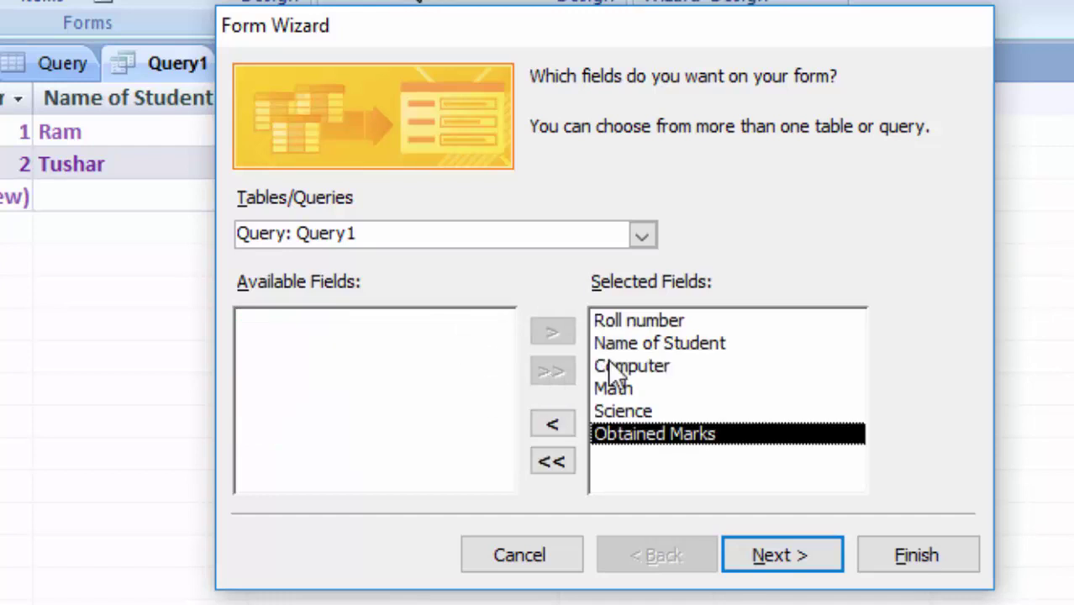
left_click(773, 565)
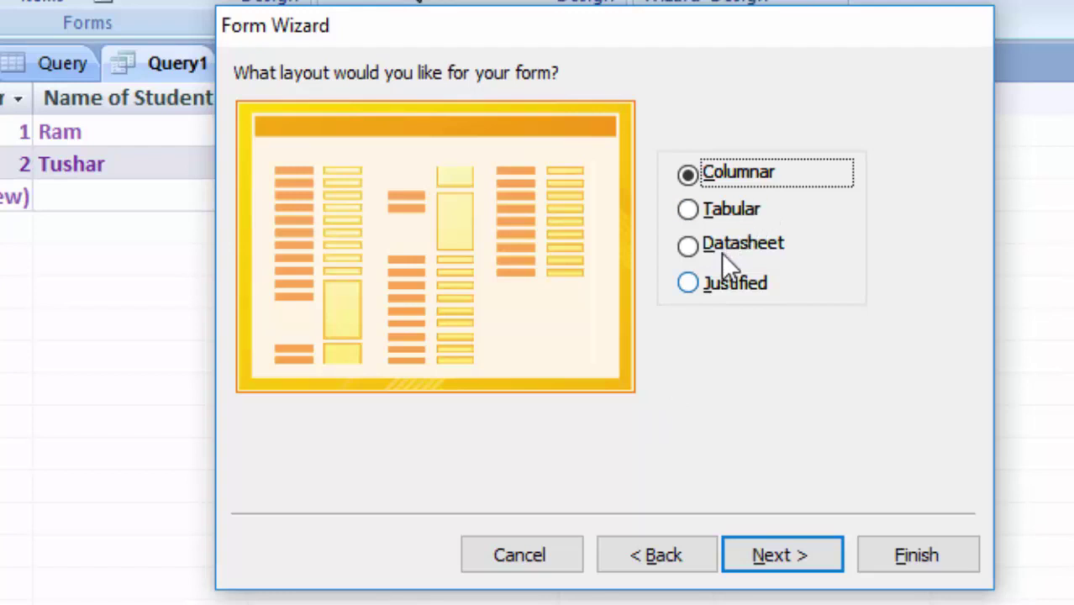
Choose the Tabular layout and the Aspect style, then finish the wizard
left_click(688, 210)
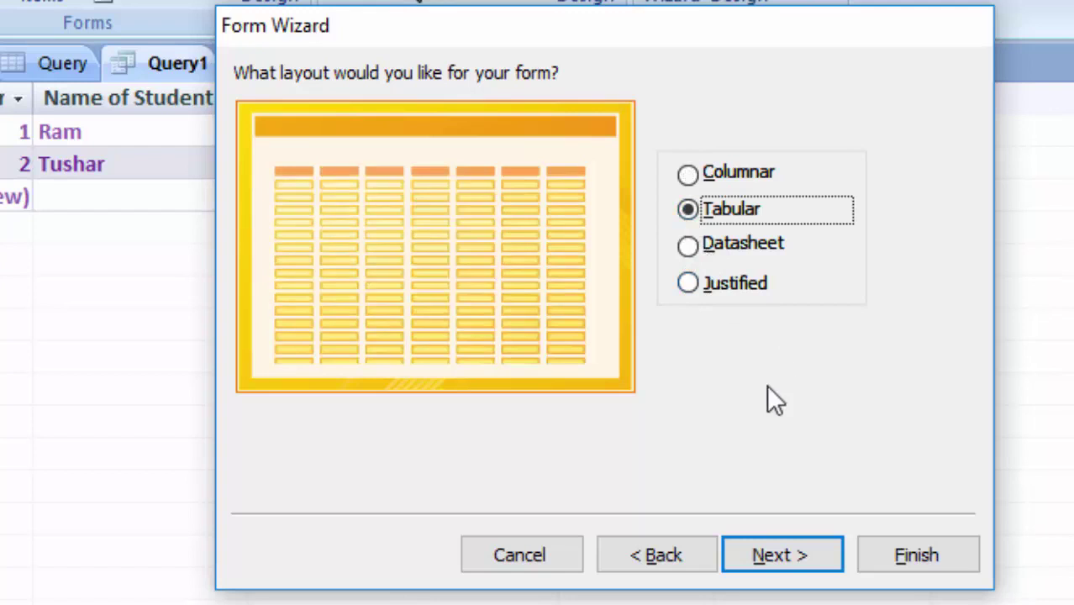
left_click(794, 572)
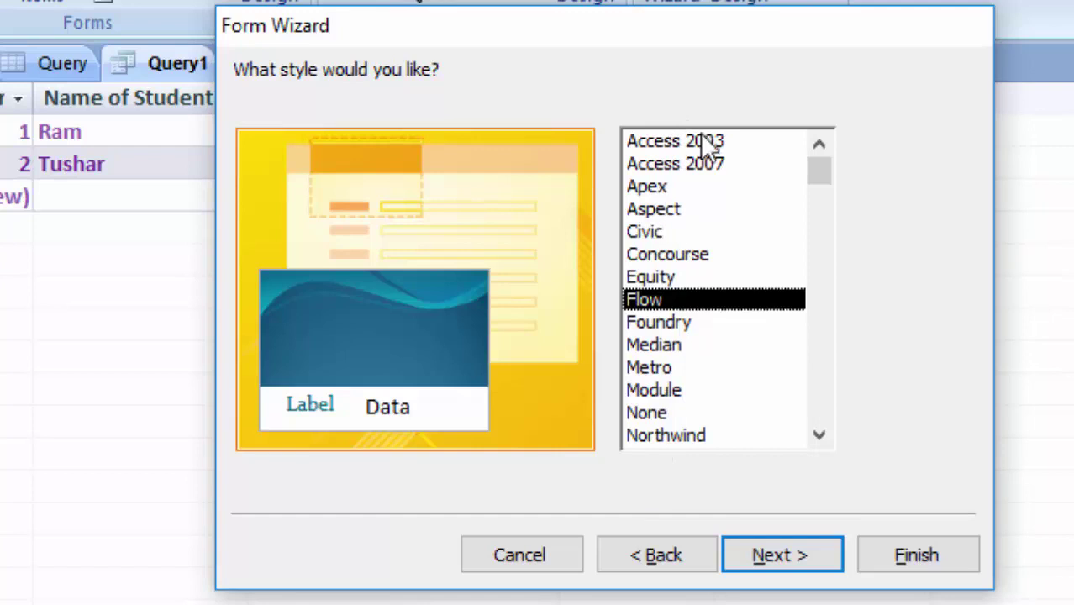
left_click(714, 168)
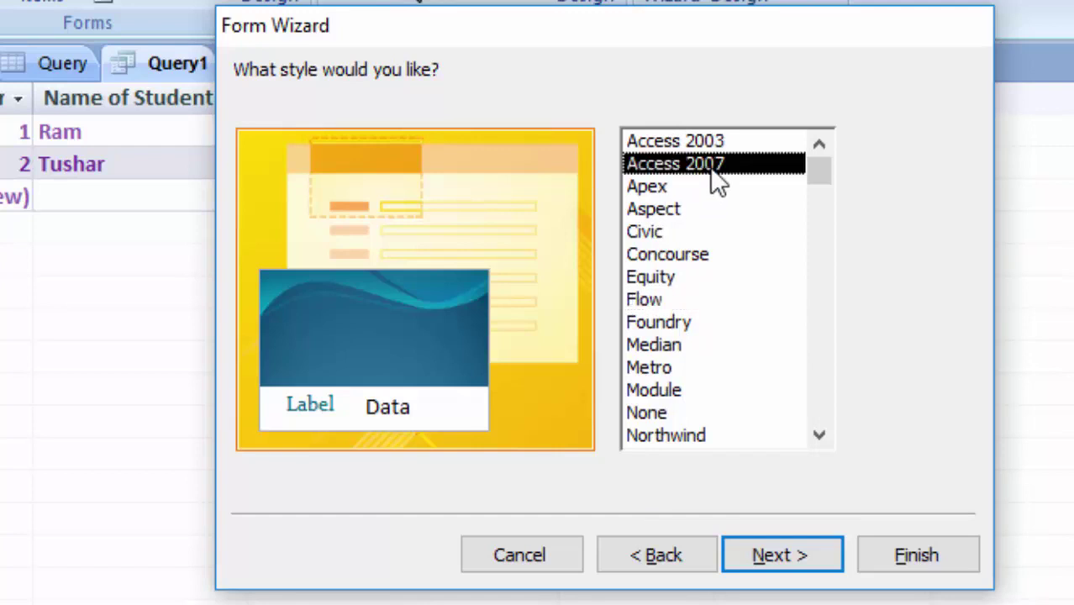
left_click(646, 210)
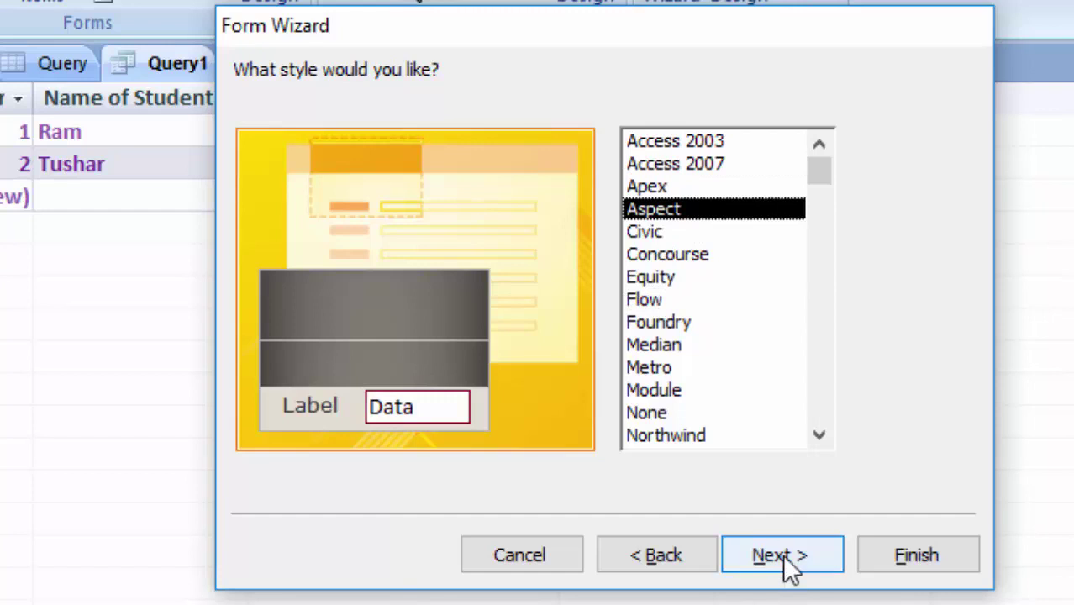
left_click(783, 558)
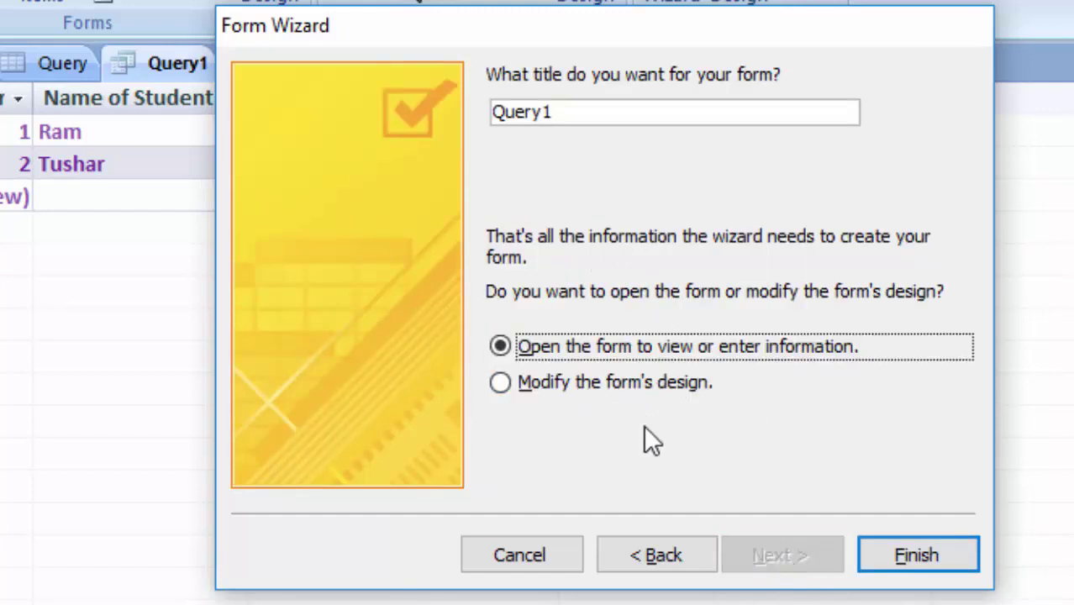
left_click(912, 563)
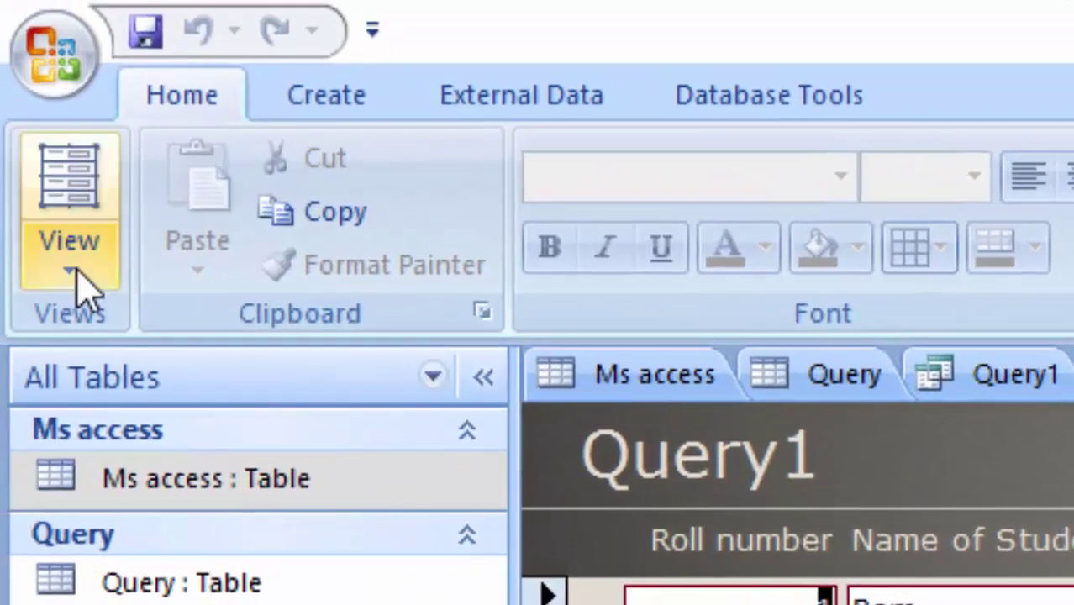
Switch the Query1 form to Design View using the View dropdown
left_click(70, 271)
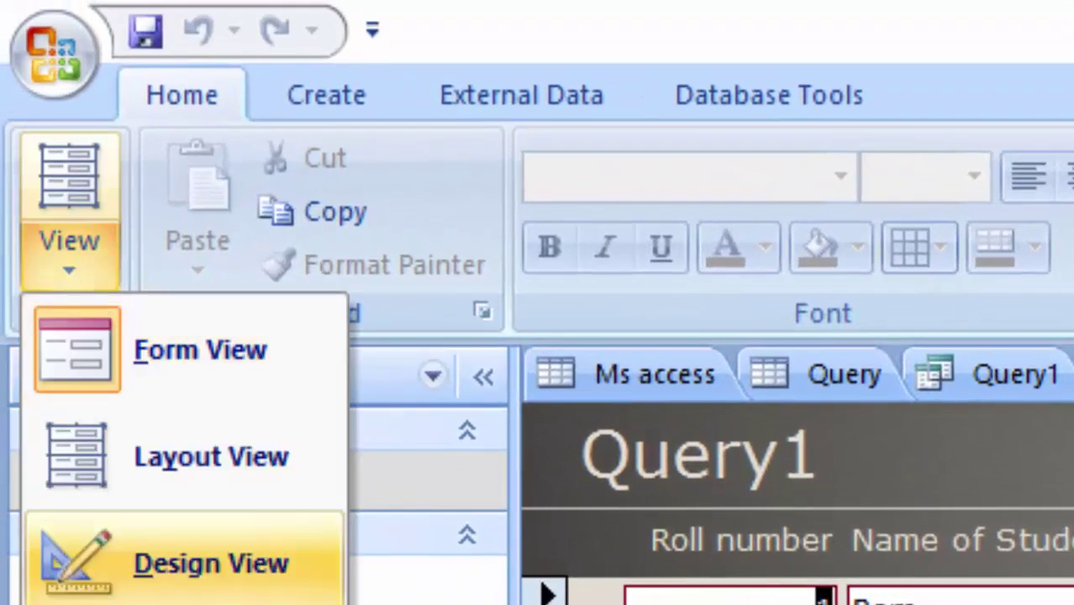
left_click(210, 563)
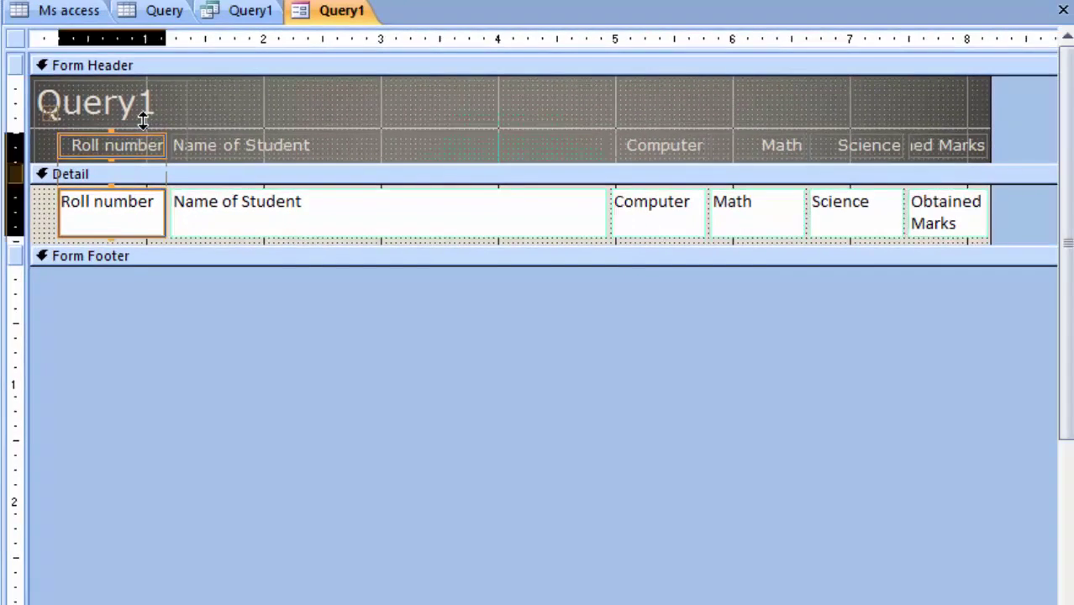
Replace the Query1 header text with 'Marksheet of RNH ACADEMY CLASS 8' and widen the label
left_click(154, 111)
left_click(157, 105)
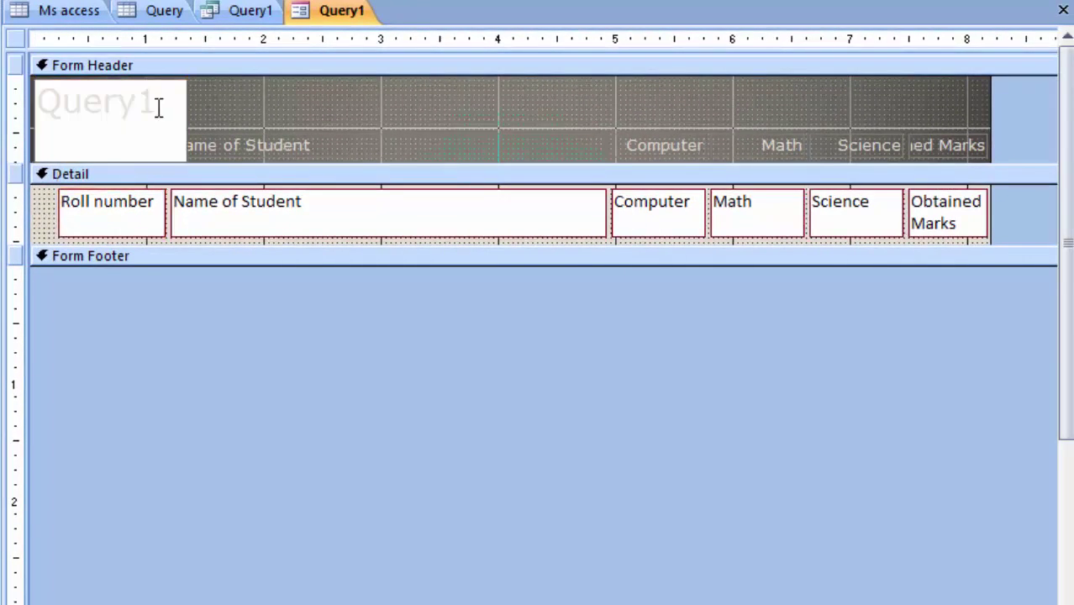
key("BackSpace")
key("BackSpace")
key("BackSpace")
key("BackSpace")
key("BackSpace")
key("BackSpace")
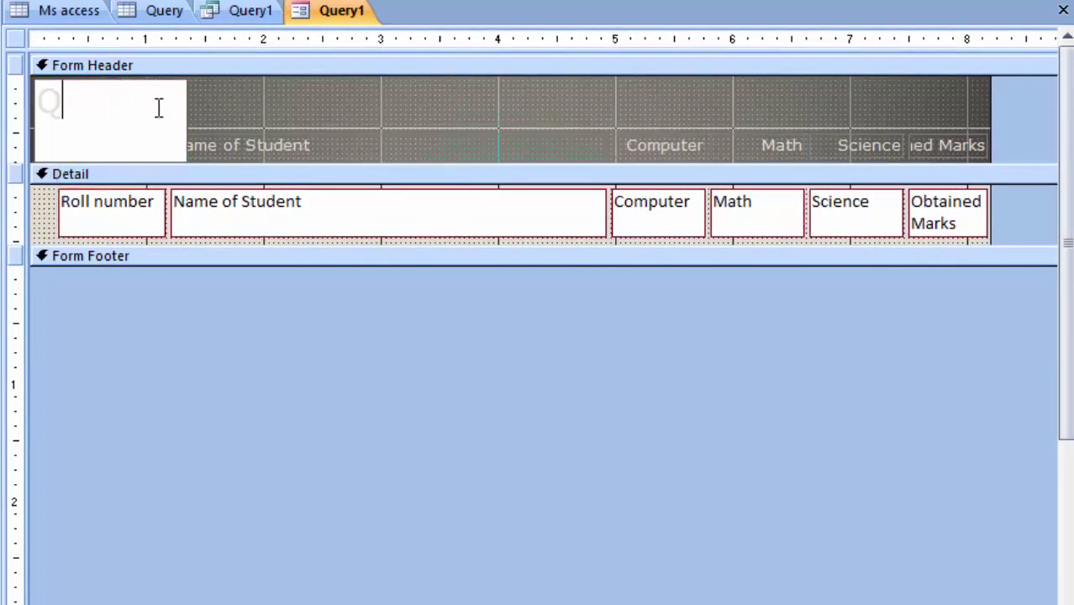
type("Marksheet of RNH ACADEMY CLASS")
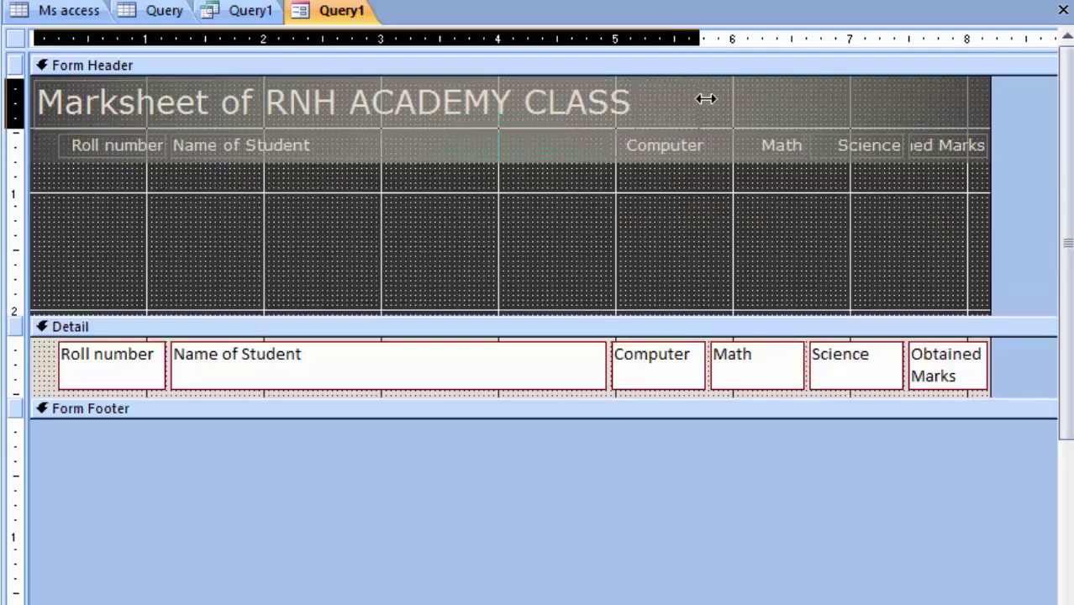
left_click_drag(703, 98, 771, 100)
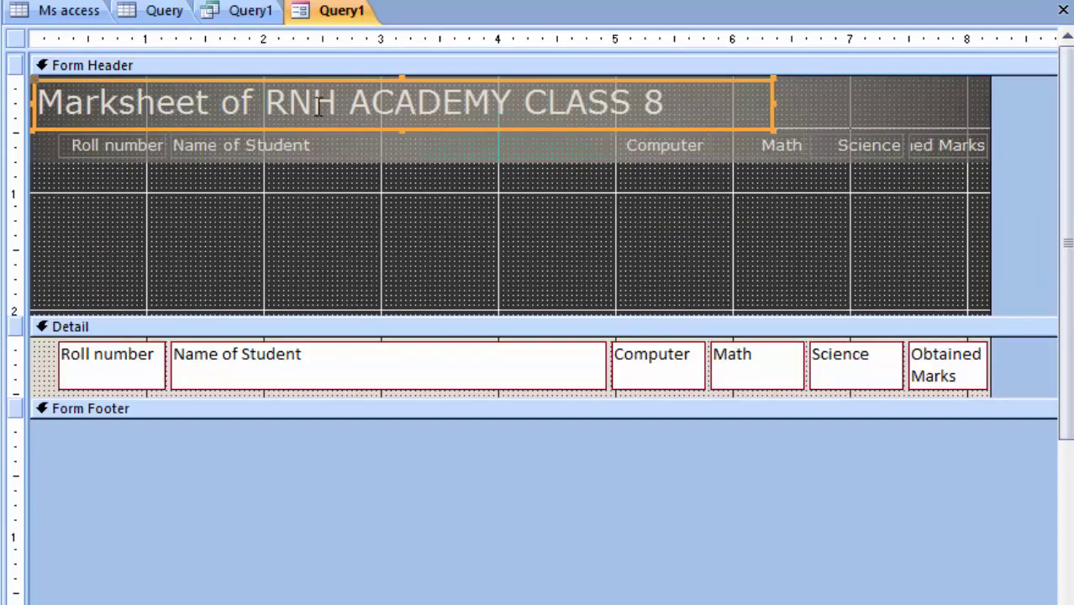
Color the whole title text red and view the form in Form View
left_click(673, 105)
left_click_drag(657, 101, 37, 101)
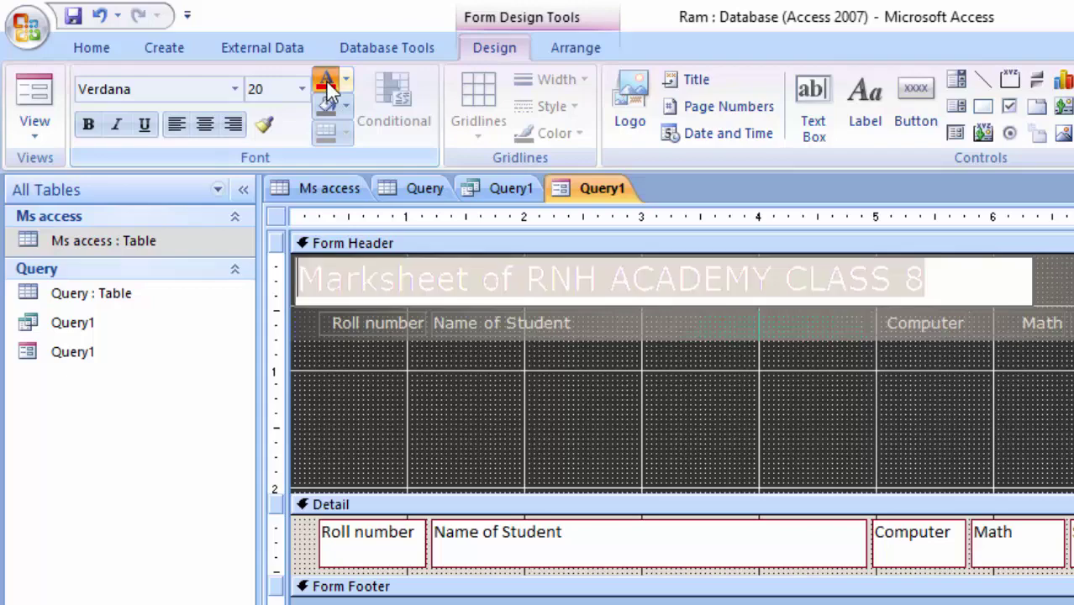
left_click(326, 84)
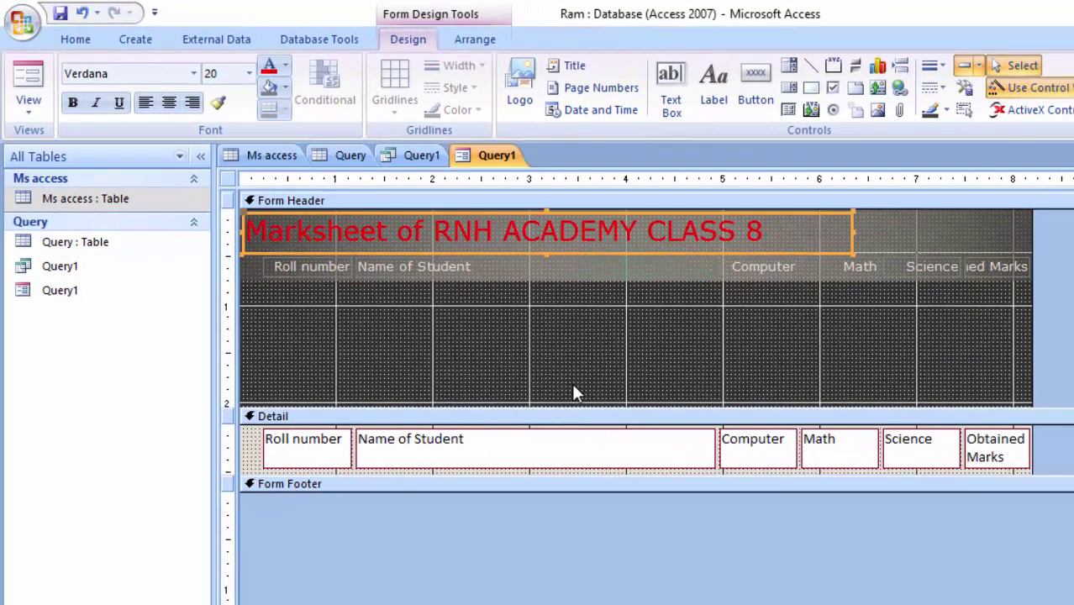
left_click(27, 88)
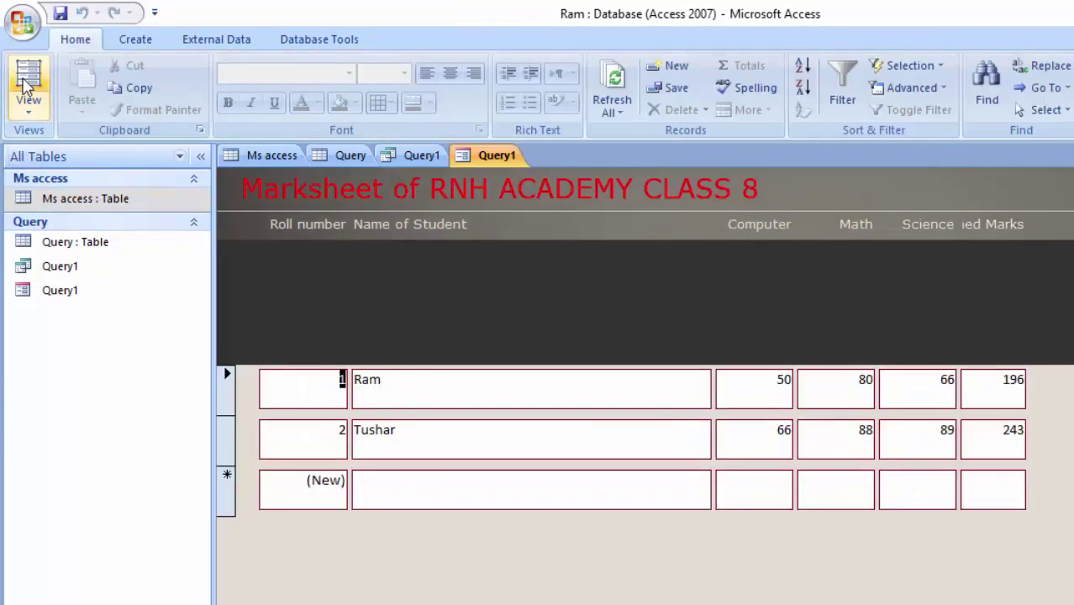